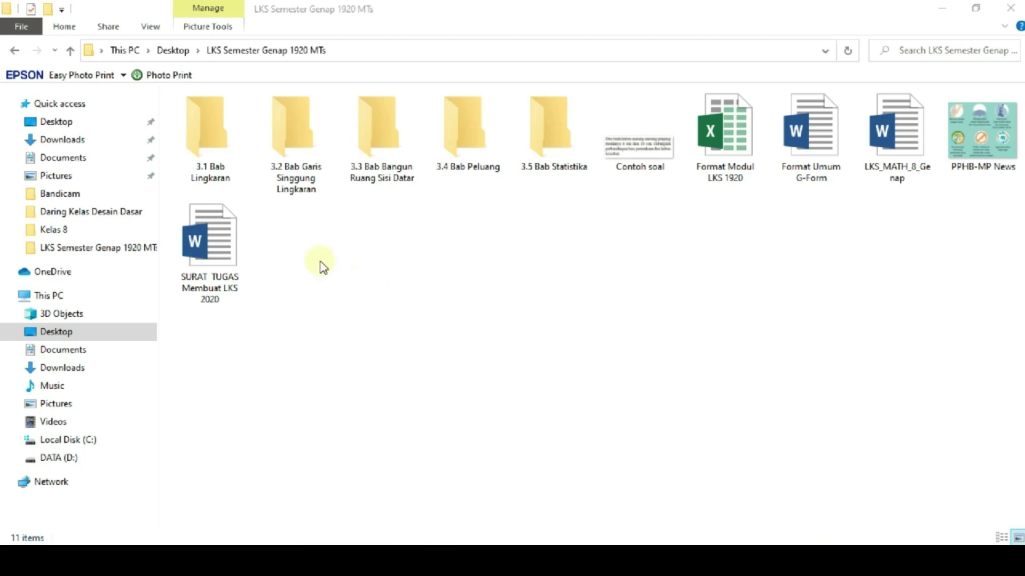
# - Look over the five chapter folders and the LKS_MATH_8_Genap document in the LKS Semester Genap 1920 MTs folder
pyautogui.click(224, 165)
pyautogui.click(288, 143)
pyautogui.click(364, 144)
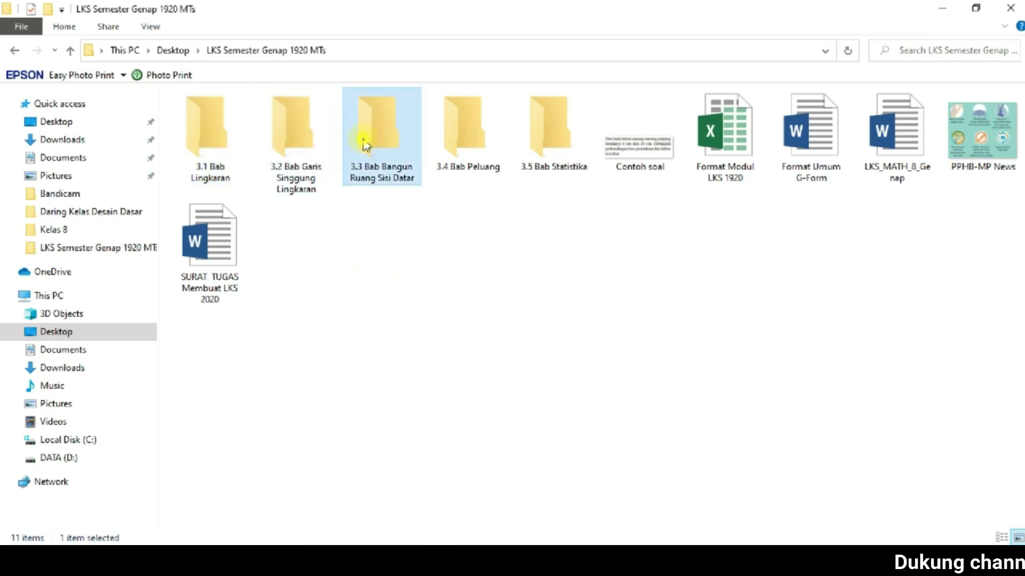
pyautogui.click(470, 145)
pyautogui.click(549, 146)
pyautogui.click(467, 142)
pyautogui.click(363, 110)
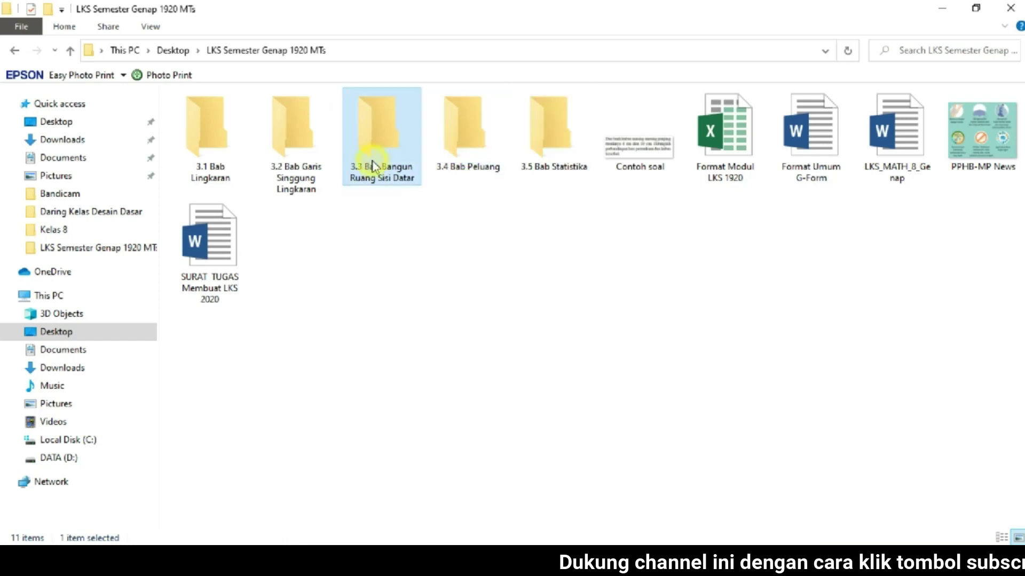
pyautogui.click(297, 154)
pyautogui.click(222, 159)
pyautogui.click(297, 145)
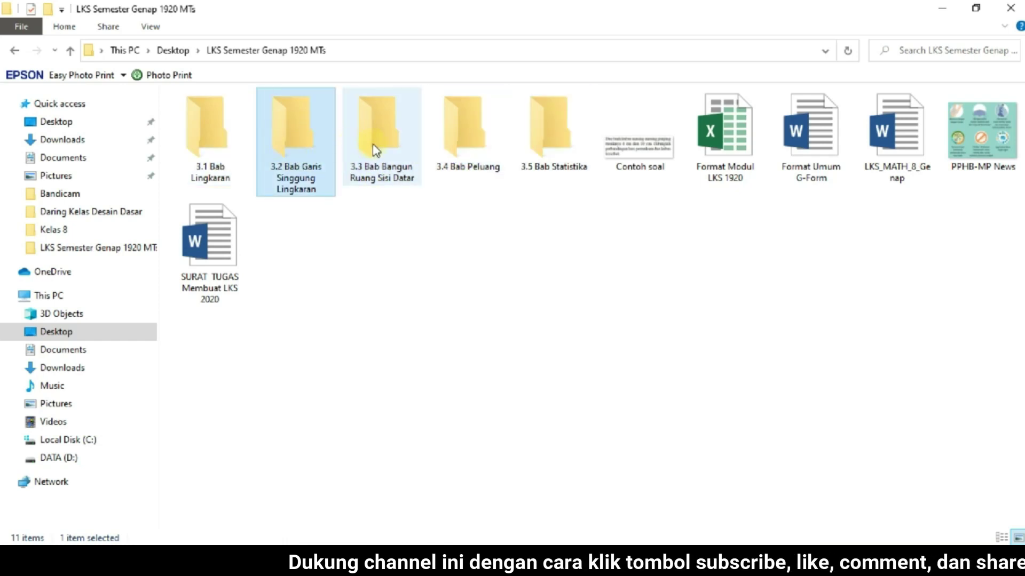
pyautogui.click(367, 162)
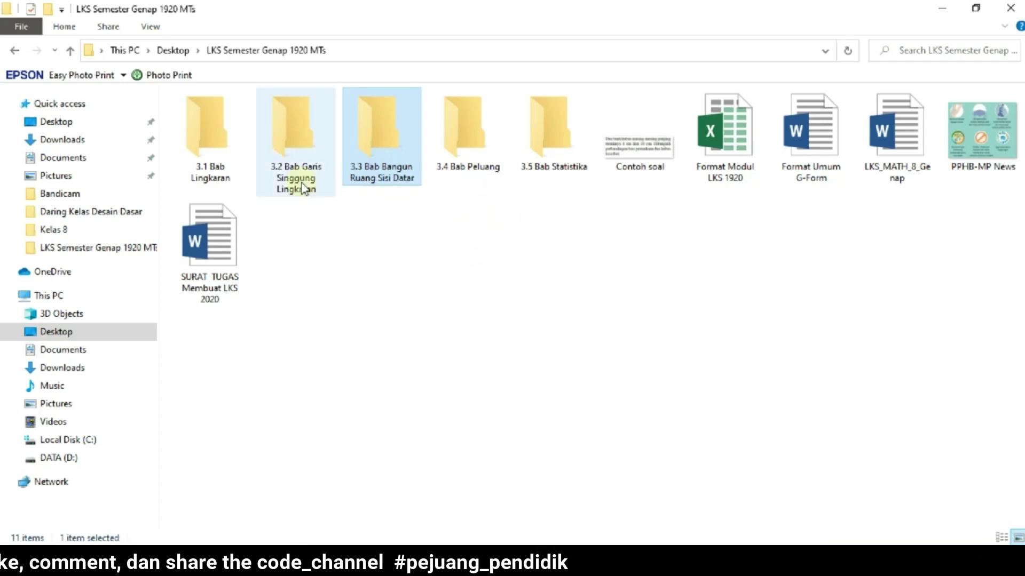
pyautogui.click(545, 175)
pyautogui.click(456, 147)
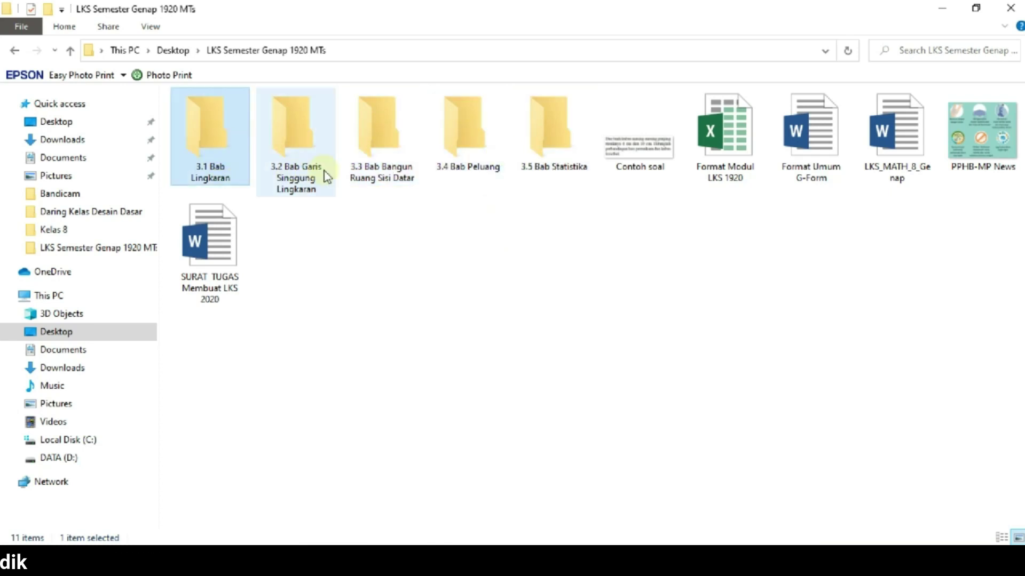
pyautogui.click(545, 172)
pyautogui.click(383, 161)
pyautogui.click(232, 154)
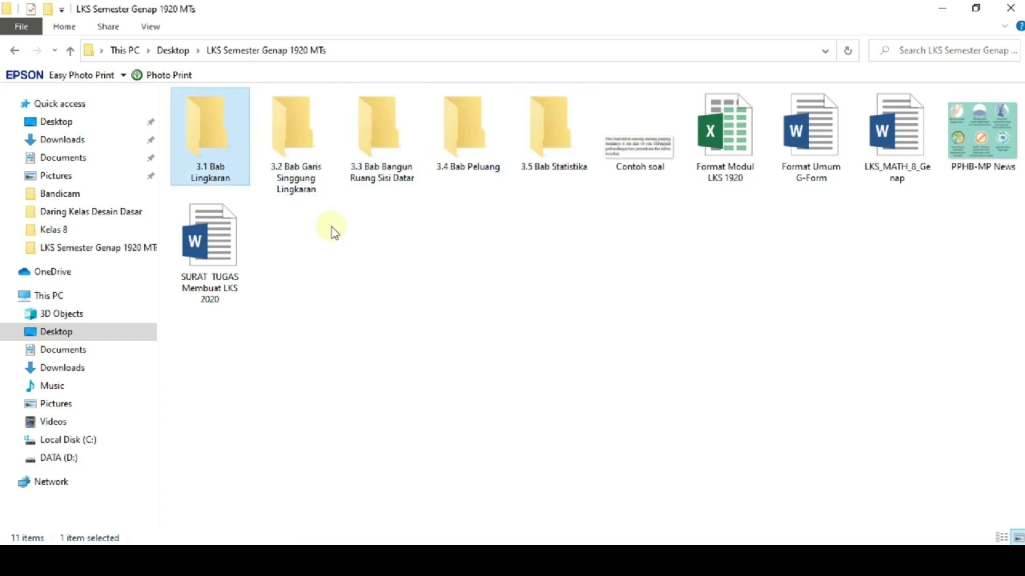
pyautogui.click(362, 247)
pyautogui.click(275, 162)
pyautogui.click(368, 160)
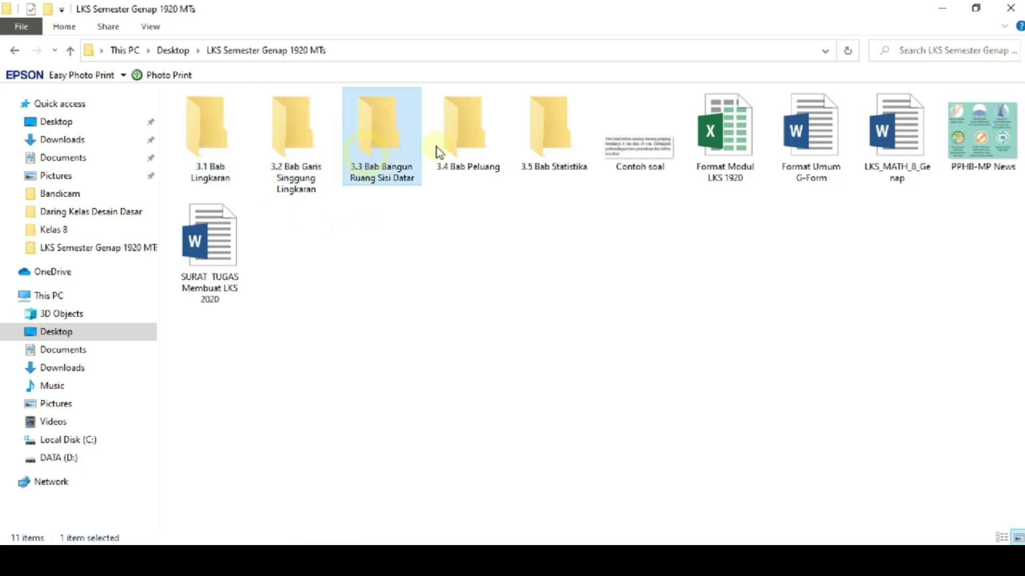
pyautogui.click(549, 160)
pyautogui.click(483, 152)
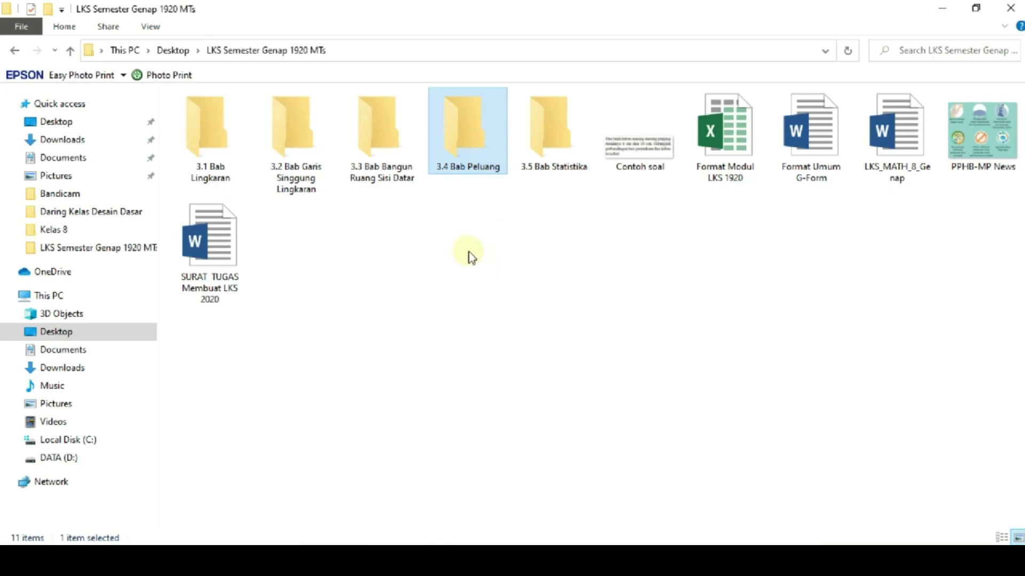
pyautogui.click(883, 177)
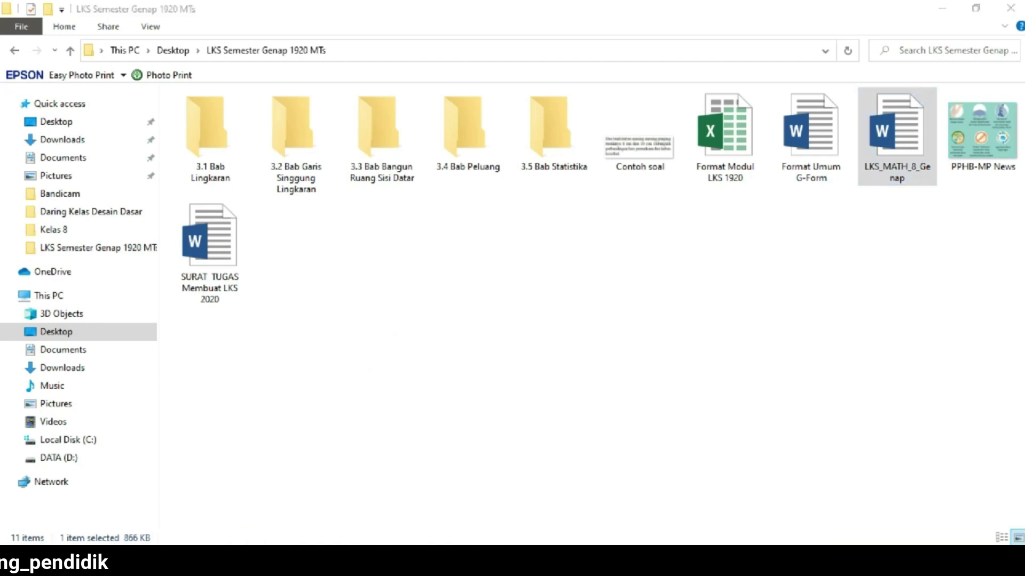
# - Search for "snip", open the Snipping Tool and position its window over the empty area below the files
pyautogui.click(241, 565)
pyautogui.write('sn')
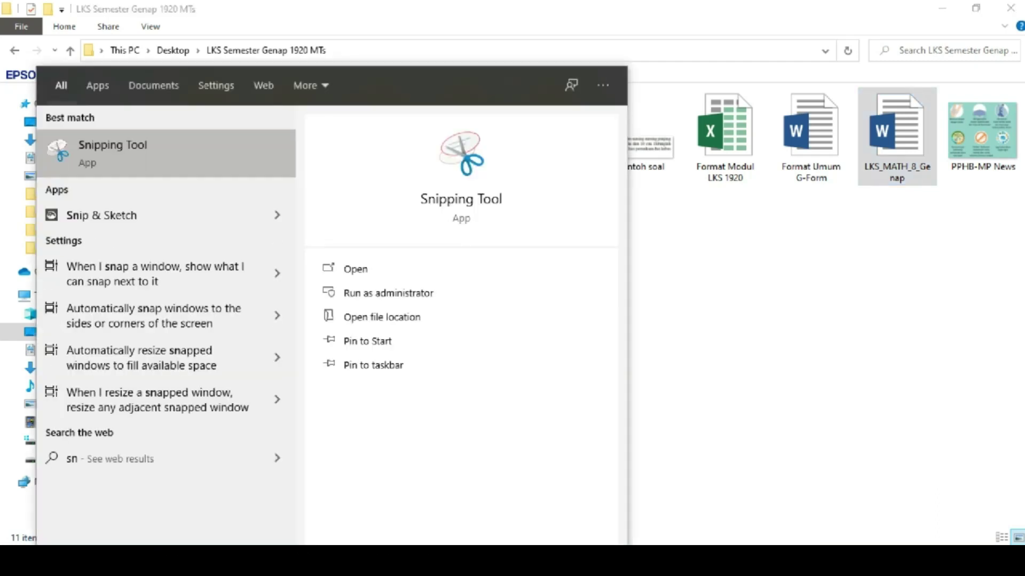
pyautogui.write('ip')
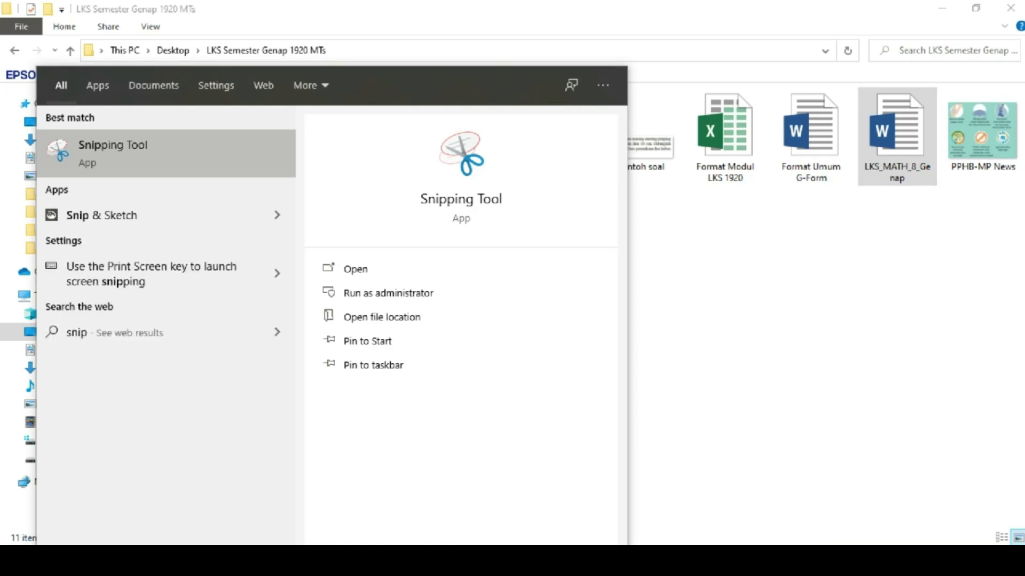
pyautogui.click(206, 161)
pyautogui.moveTo(180, 210); pyautogui.dragTo(832, 261)
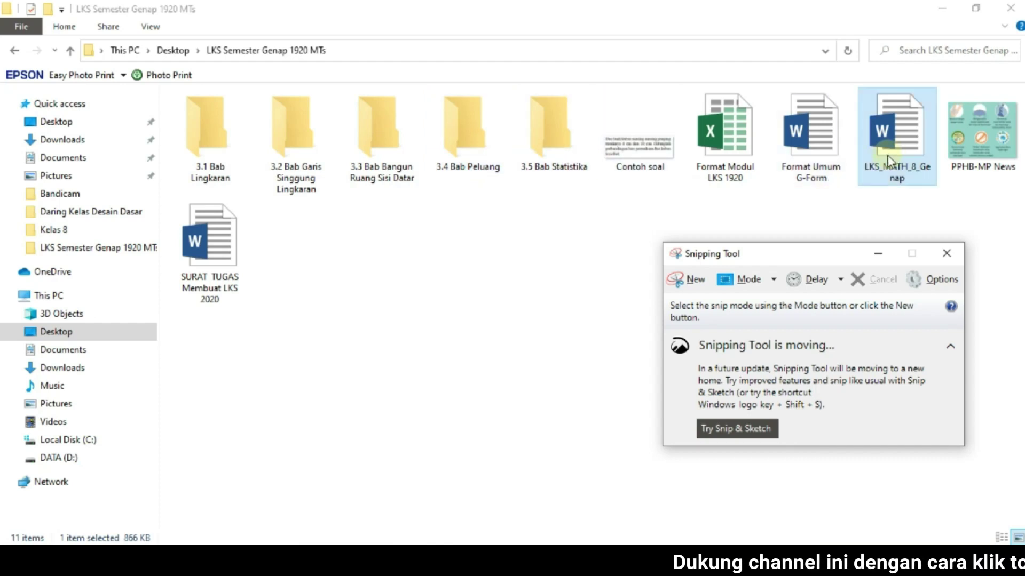
pyautogui.moveTo(782, 252)
pyautogui.mouseDown()
pyautogui.moveTo(813, 251)
pyautogui.moveTo(793, 247)
pyautogui.mouseUp()
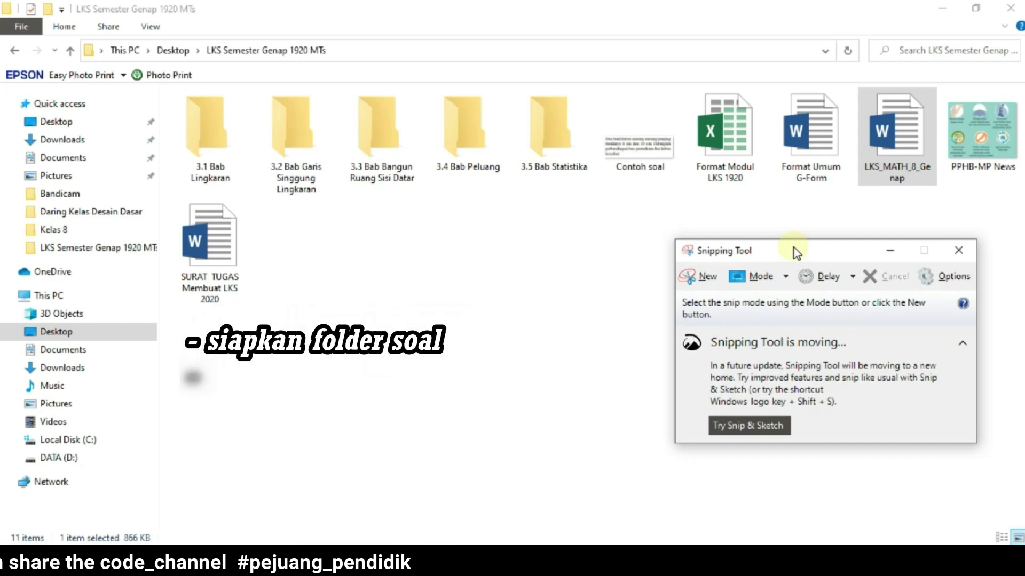
pyautogui.moveTo(793, 248); pyautogui.dragTo(794, 249)
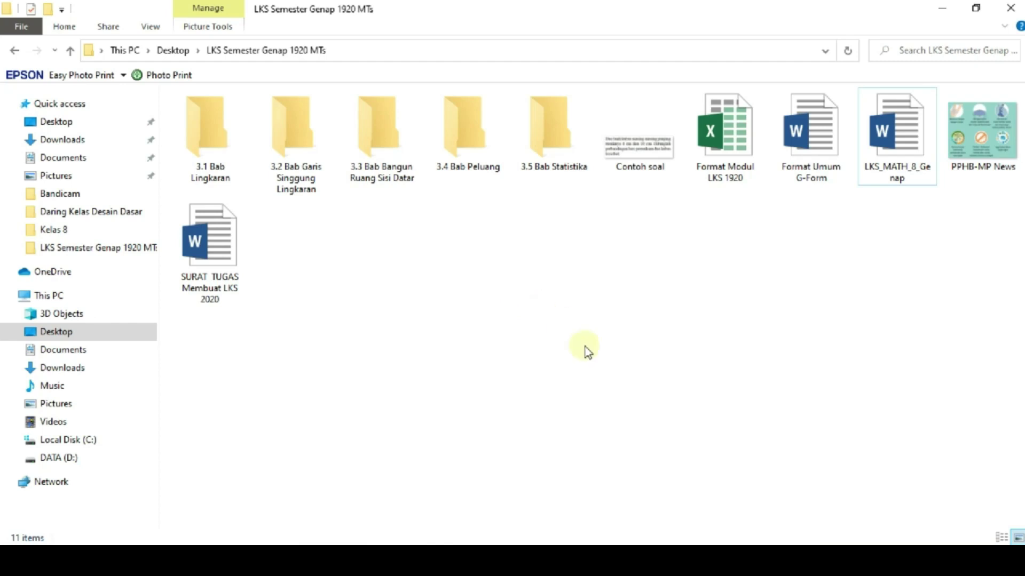
pyautogui.click(697, 558)
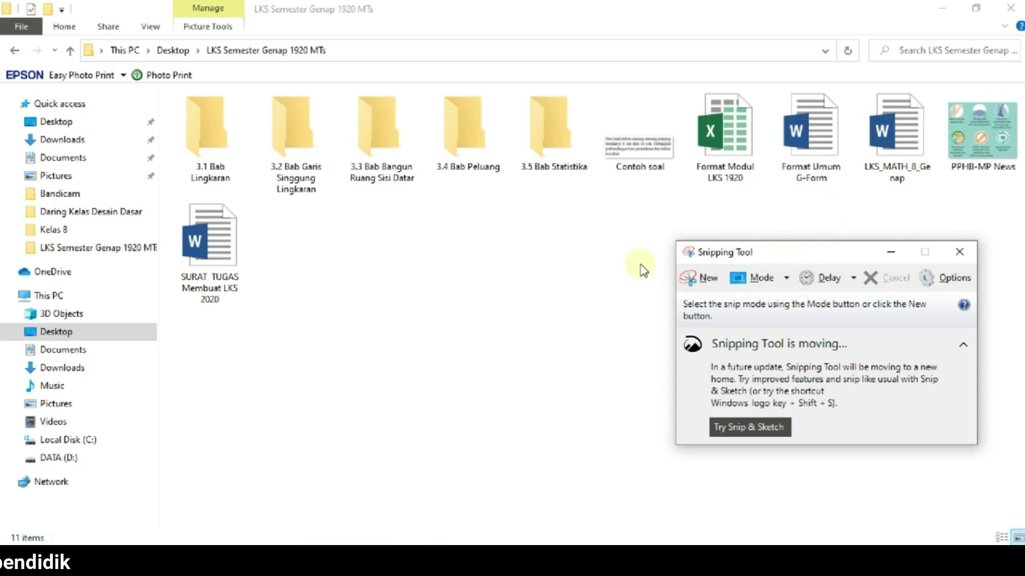
pyautogui.click(218, 170)
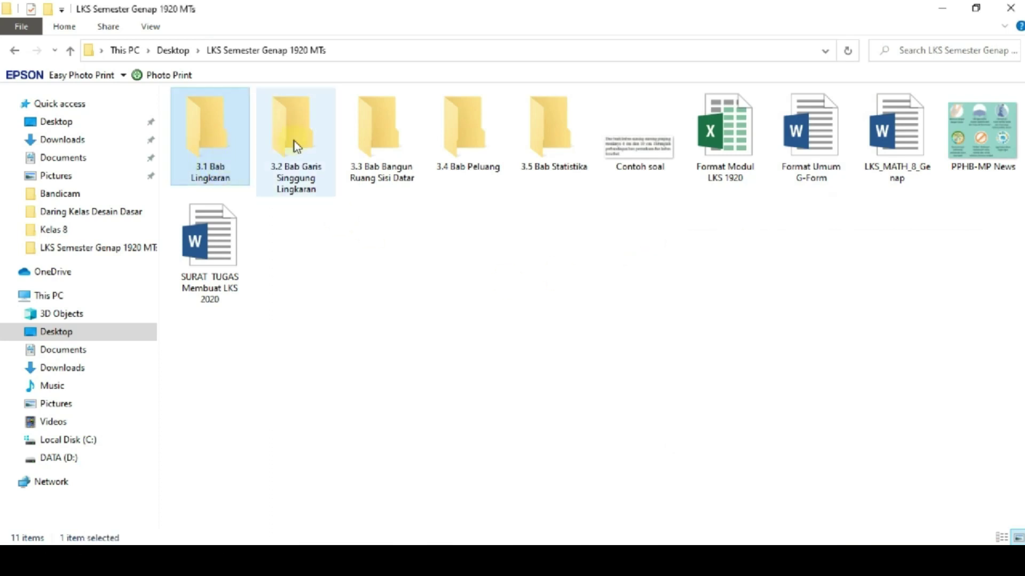
pyautogui.click(302, 145)
pyautogui.click(374, 147)
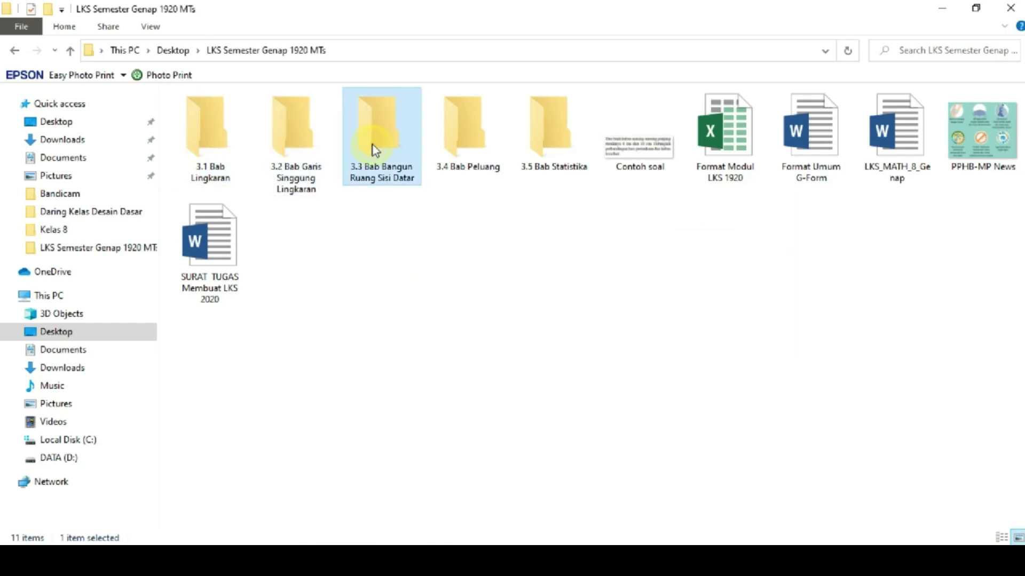
pyautogui.click(469, 149)
pyautogui.click(538, 145)
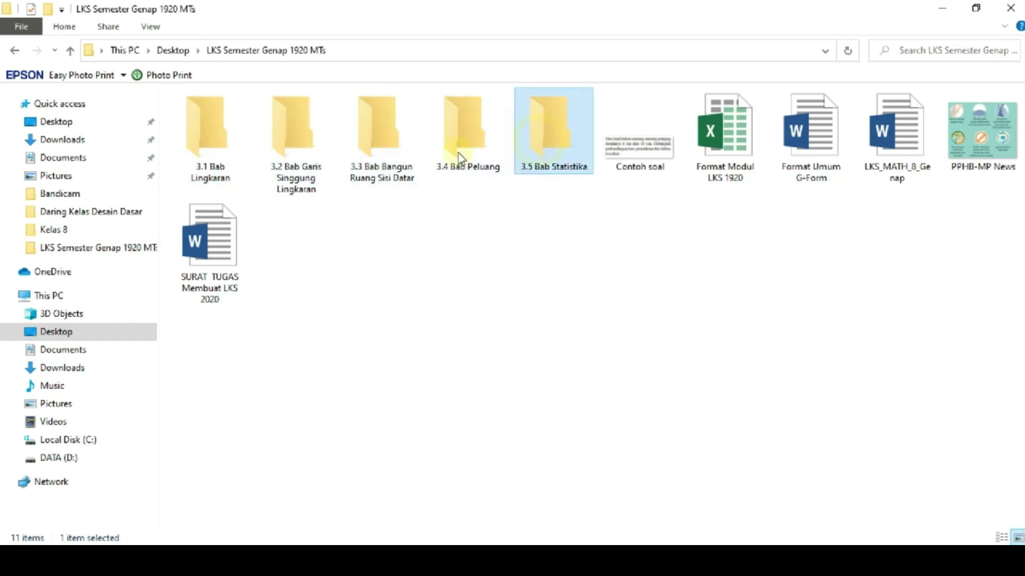
pyautogui.click(226, 163)
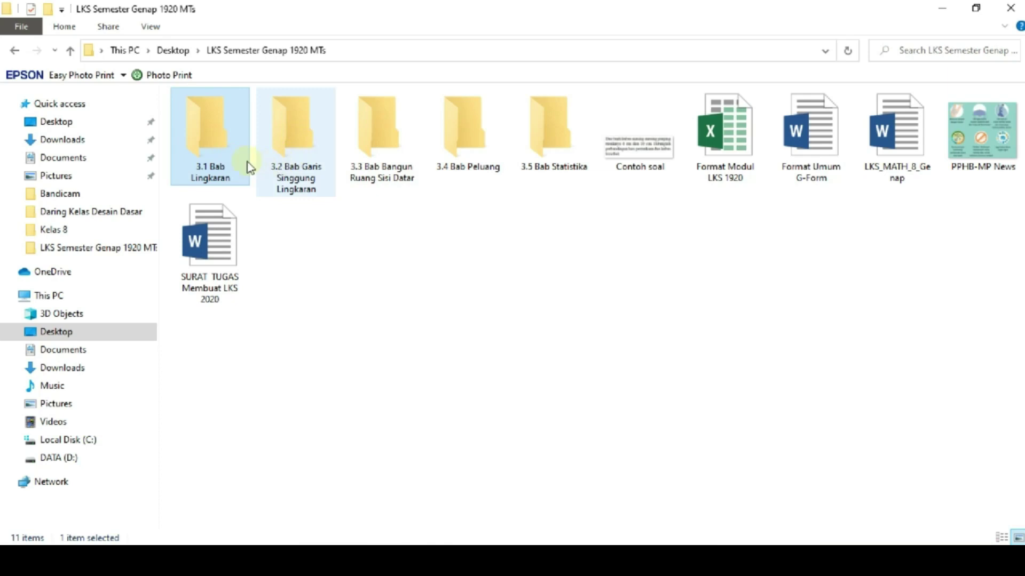
pyautogui.click(299, 152)
pyautogui.click(458, 140)
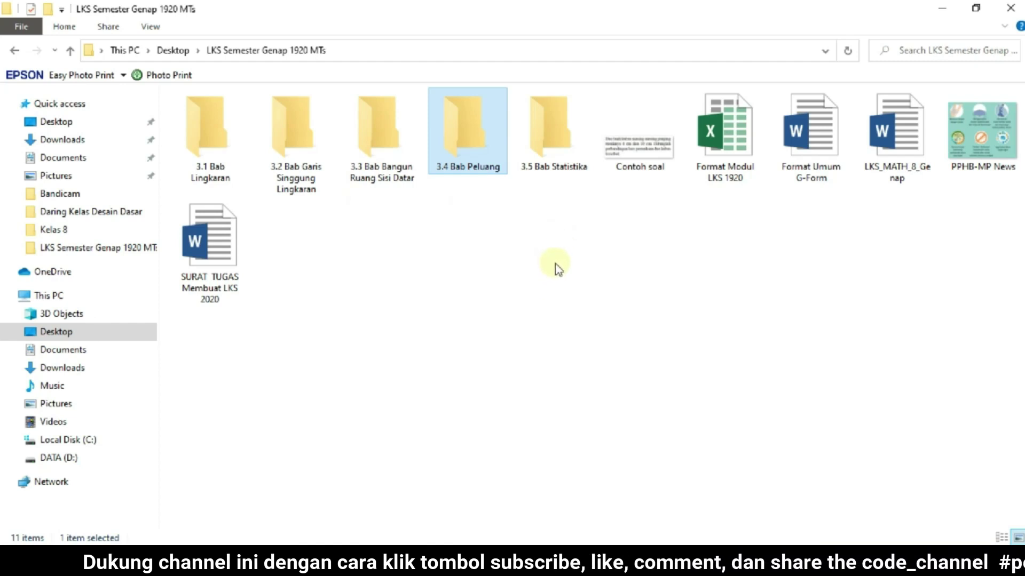
# - Switch to Gmail in the browser, open Google Forms from the Google apps and create a blank form
pyautogui.click(613, 550)
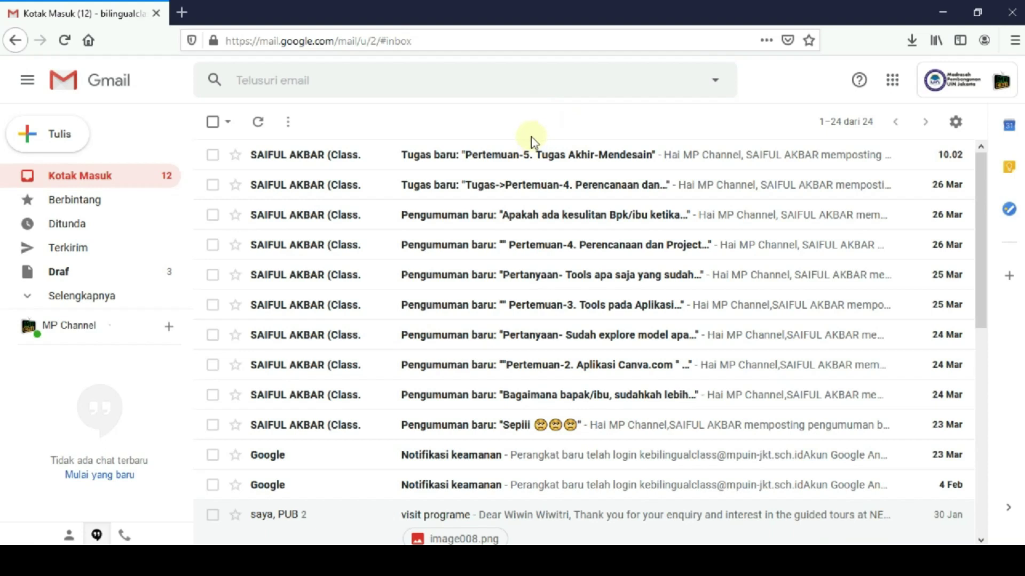
pyautogui.click(897, 86)
pyautogui.scroll(-3, 931, 186)
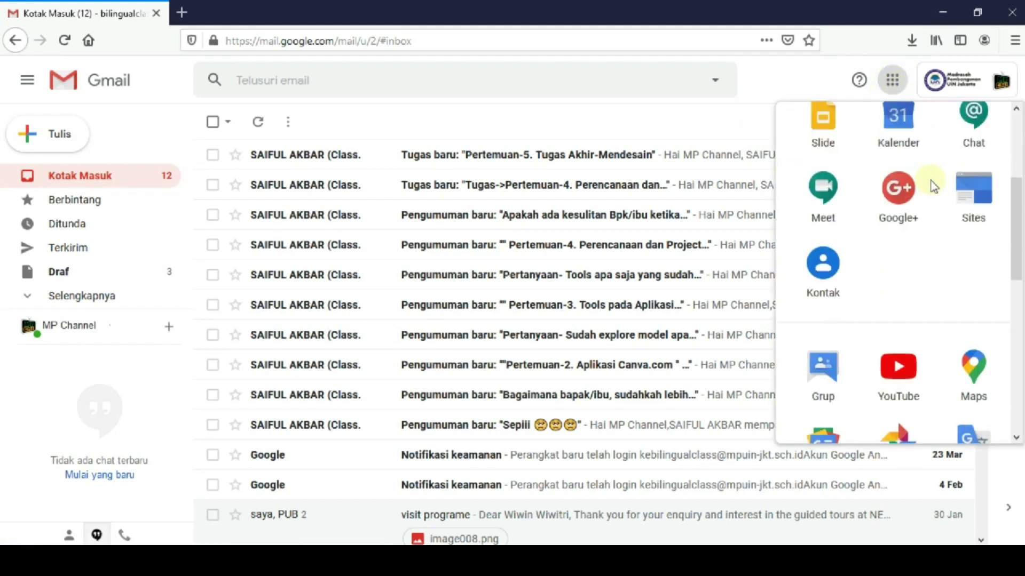
pyautogui.scroll(-6, 931, 187)
pyautogui.click(963, 192)
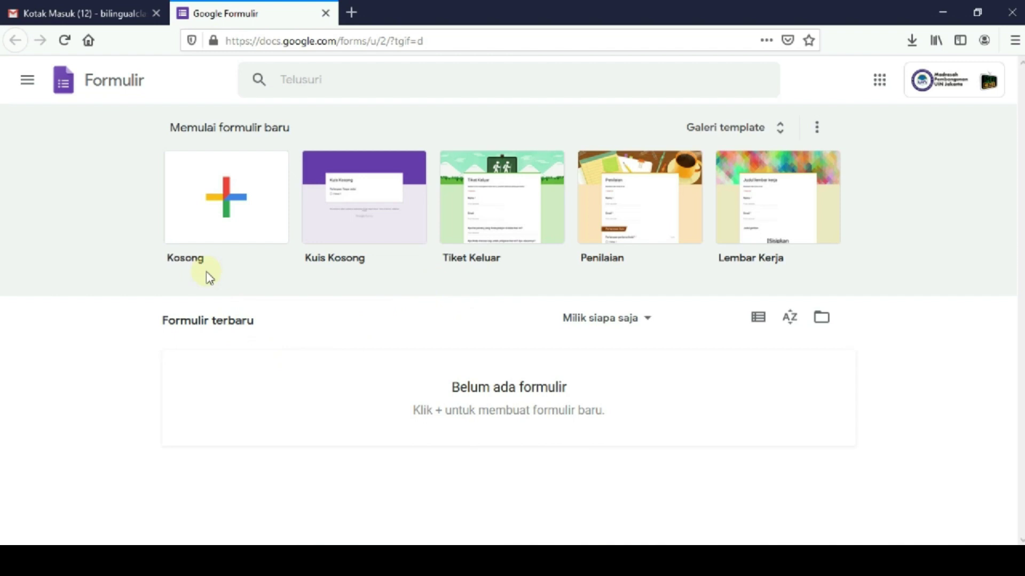
pyautogui.click(233, 193)
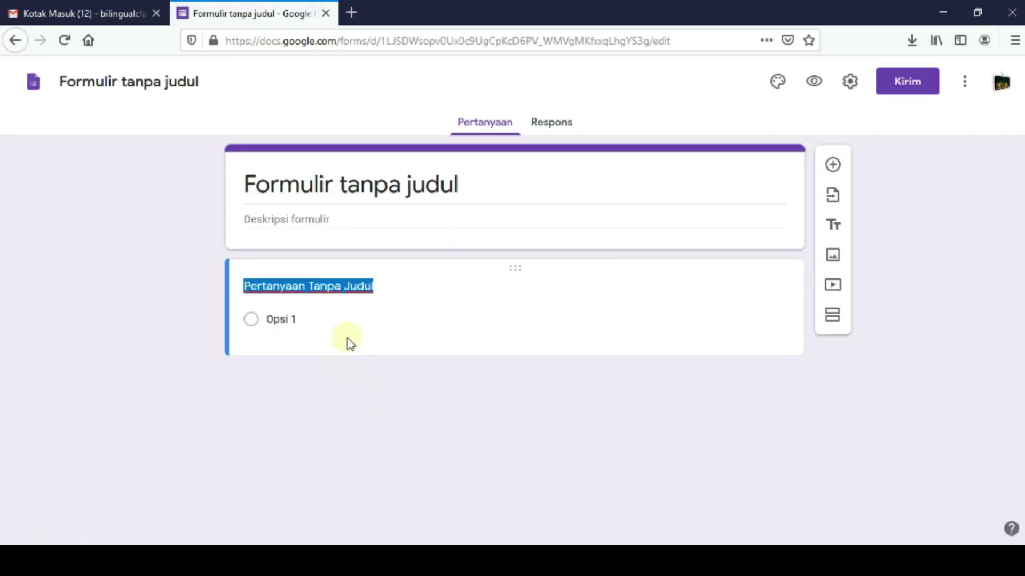
# - Replace the placeholder form title with "Bab Lingkaran"
pyautogui.click(616, 241)
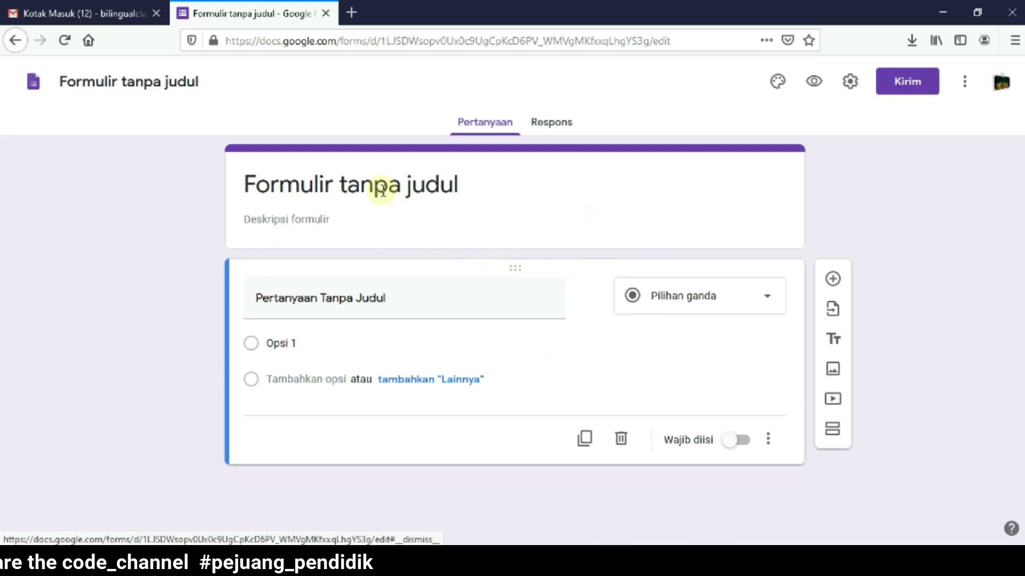
pyautogui.click(465, 190)
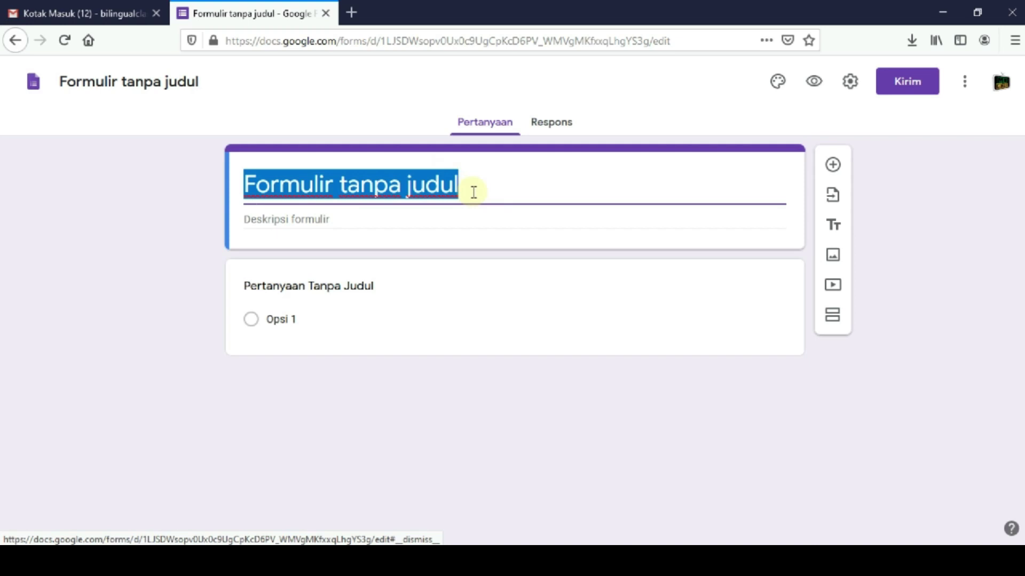
pyautogui.write('Bab')
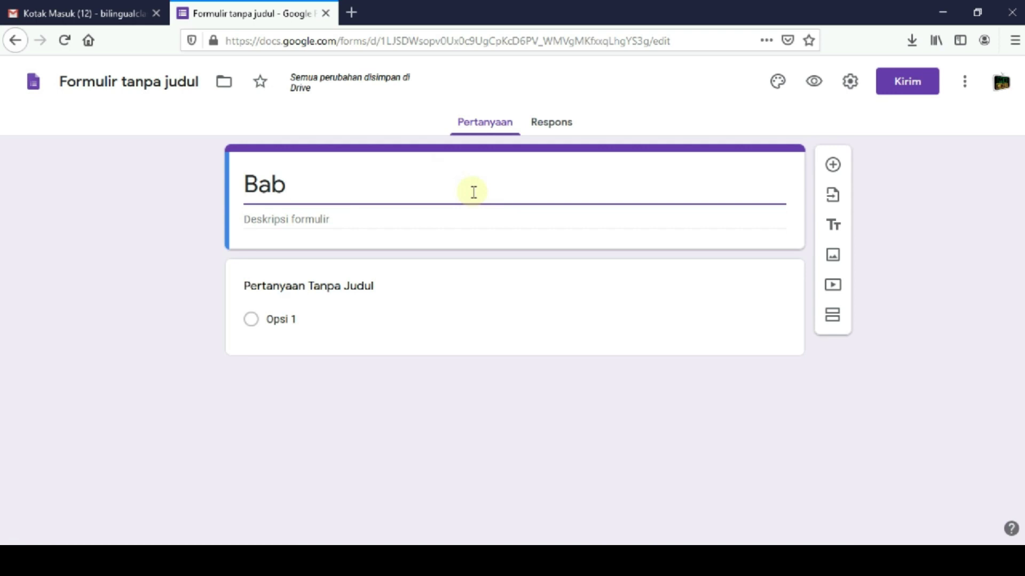
pyautogui.write(' Lingkaran')
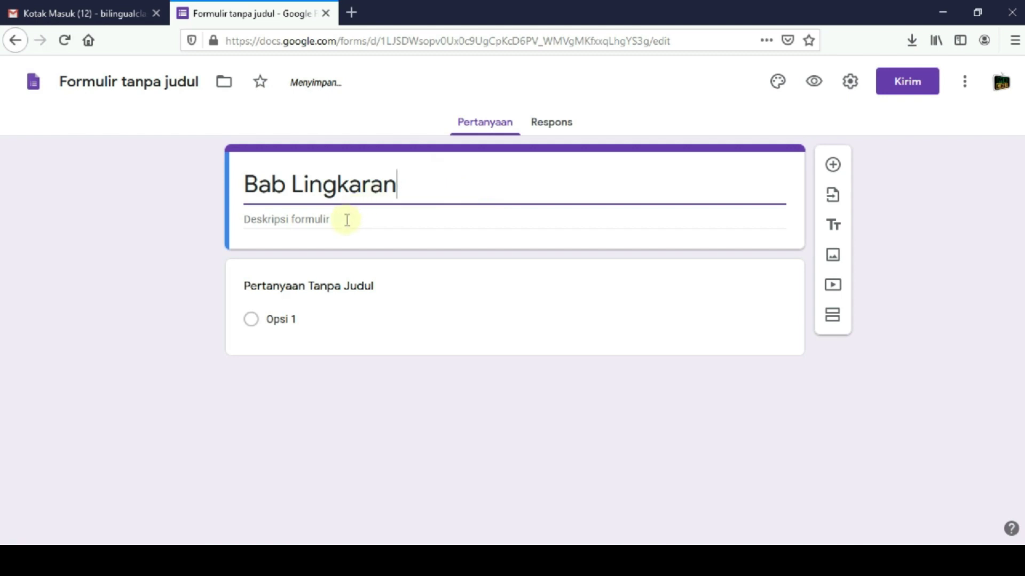
# - Enter "*KD 3.1" as the form description and set the form's file name to match the title "Bab Lingkaran"
pyautogui.click(347, 220)
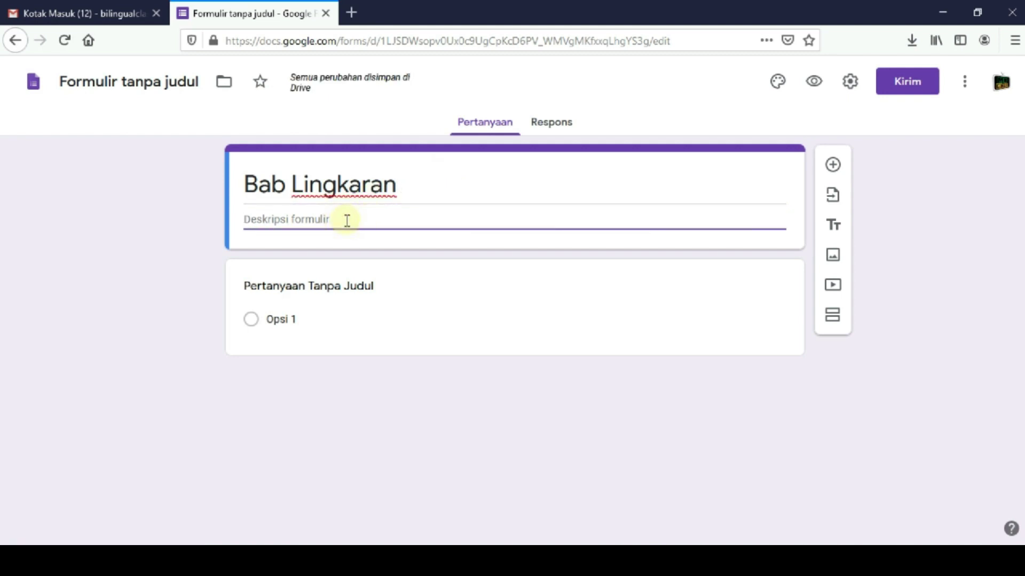
pyautogui.write('*')
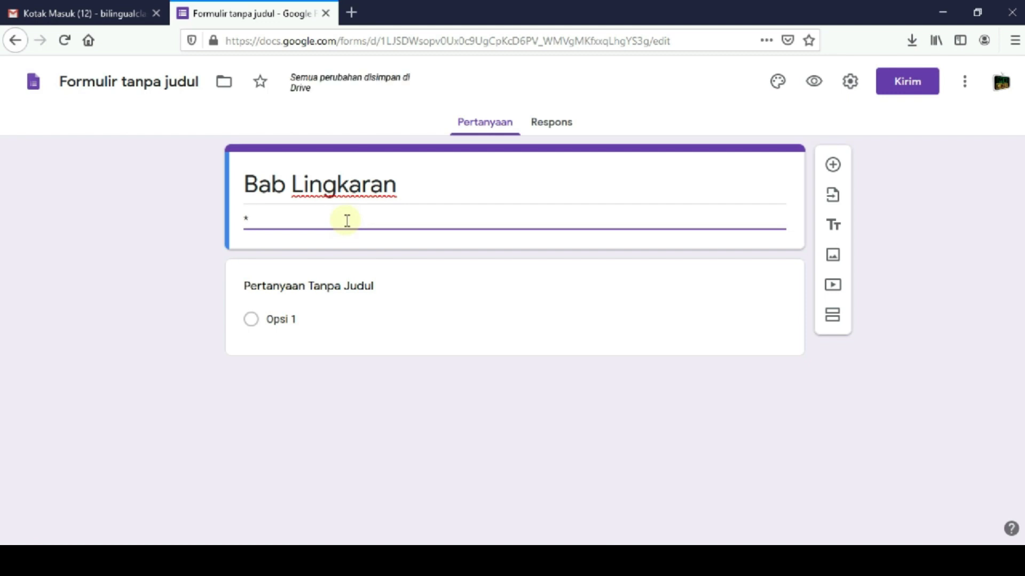
pyautogui.write('KD 3.1')
pyautogui.click(140, 90)
pyautogui.tripleClick(315, 188)
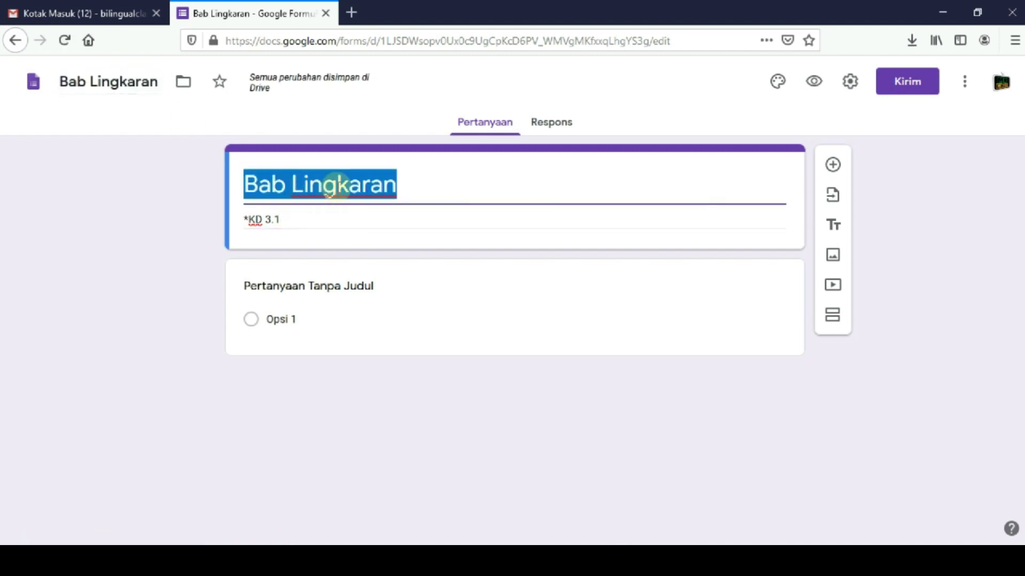
pyautogui.click(395, 185)
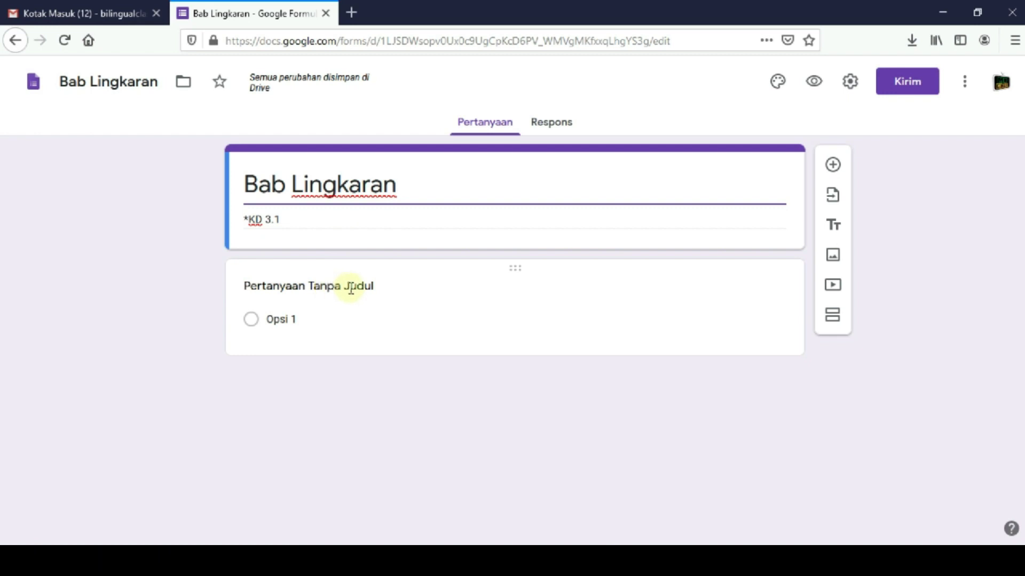
# - Turn the untitled first question into a required short-answer (Jawaban singkat) question titled "Nama Lengkap"
pyautogui.click(381, 294)
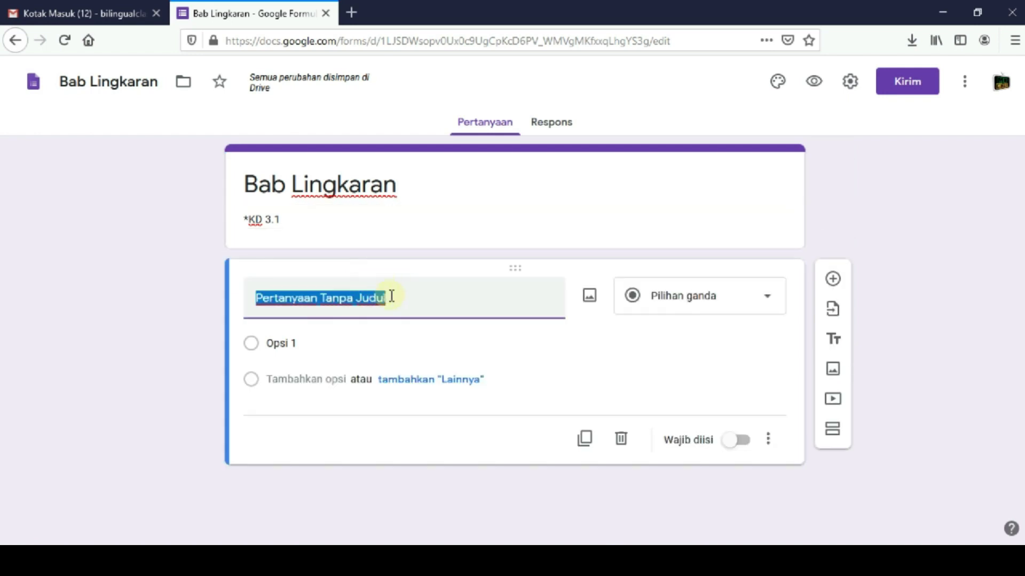
pyautogui.click(743, 303)
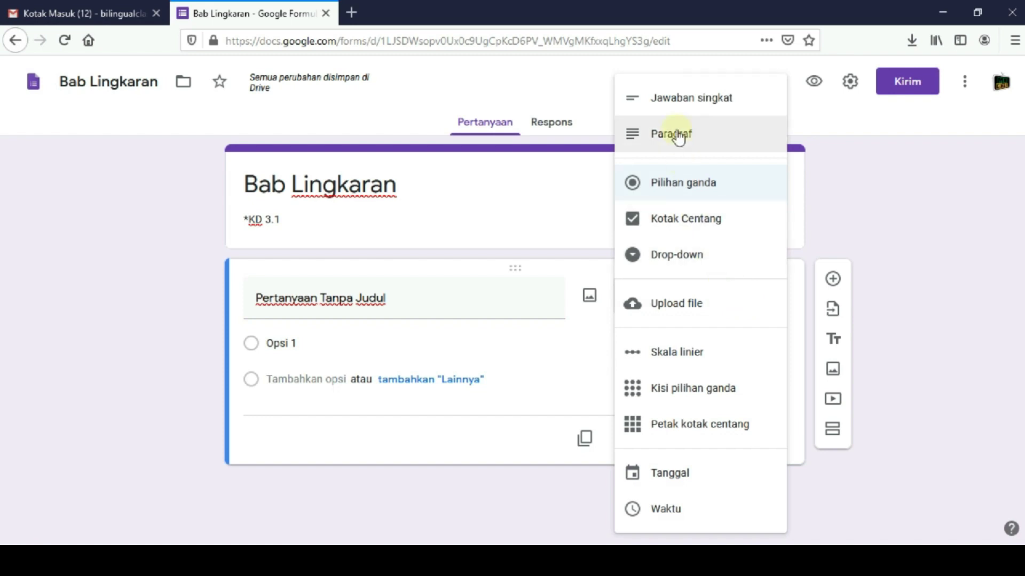
pyautogui.click(660, 97)
pyautogui.click(396, 300)
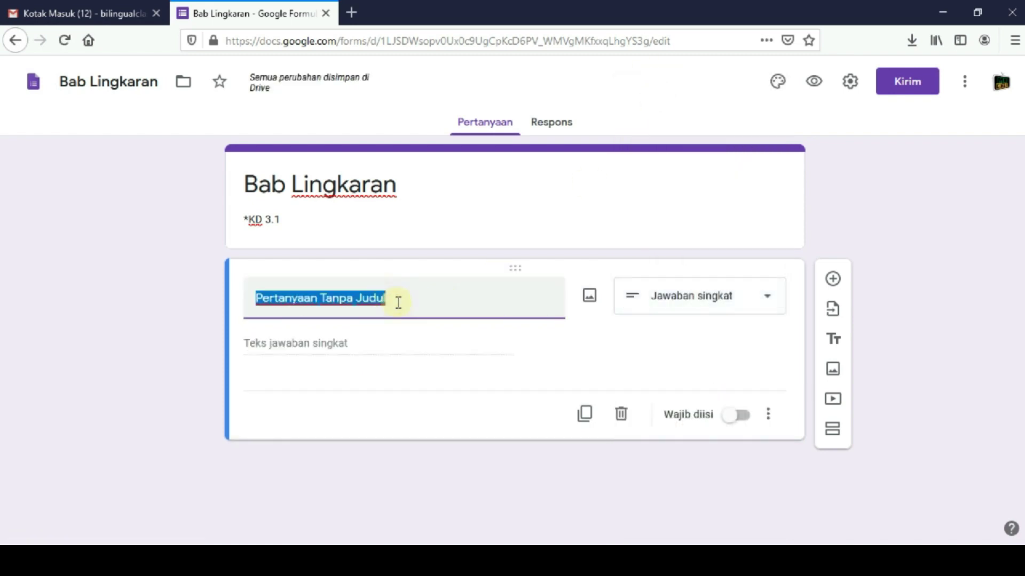
pyautogui.write('Nam')
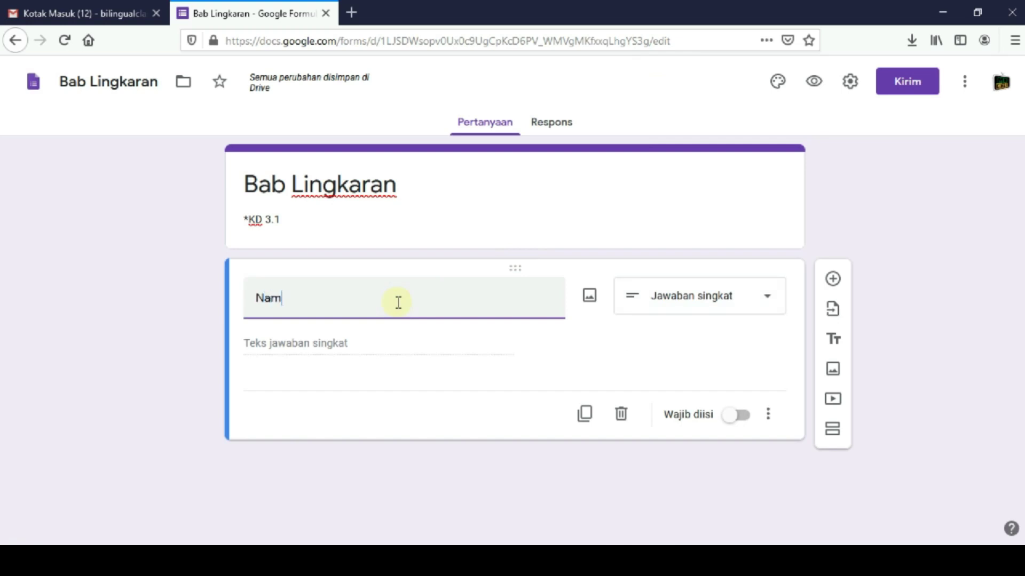
pyautogui.write('a Lengkap')
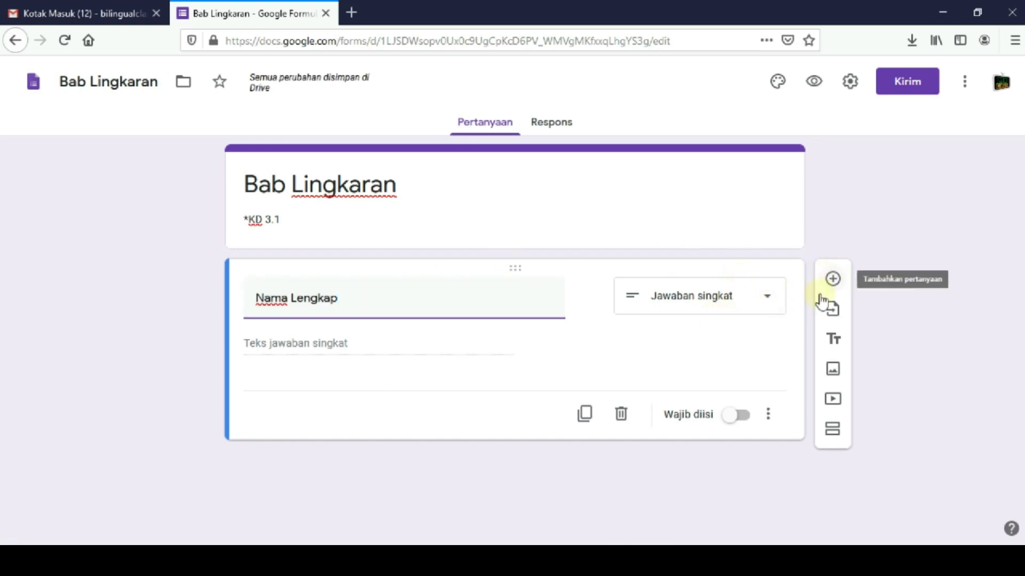
pyautogui.click(748, 421)
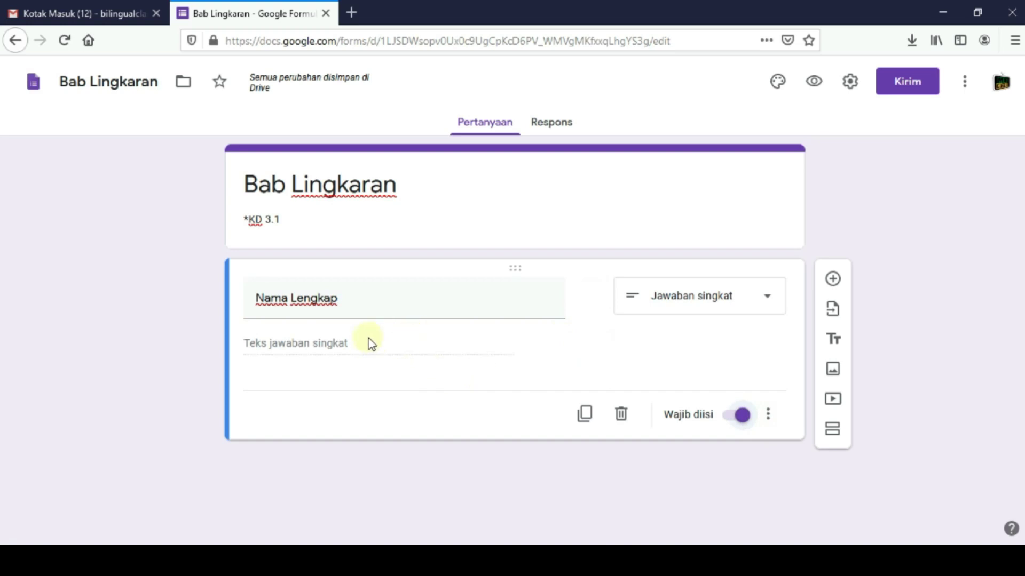
# - Add a required Drop-down question titled "Kelas" below the Nama Lengkap question
pyautogui.click(833, 280)
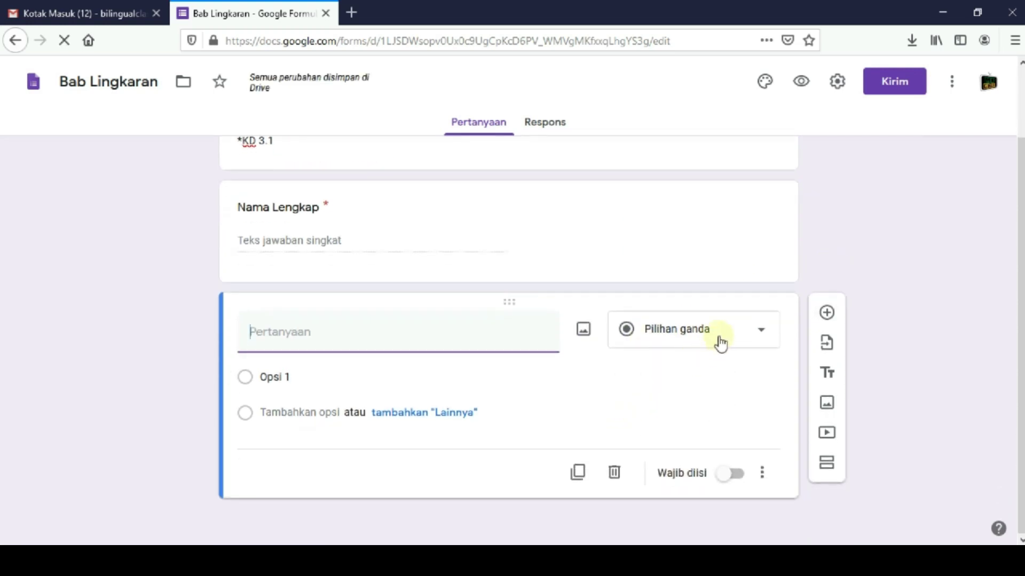
pyautogui.click(720, 341)
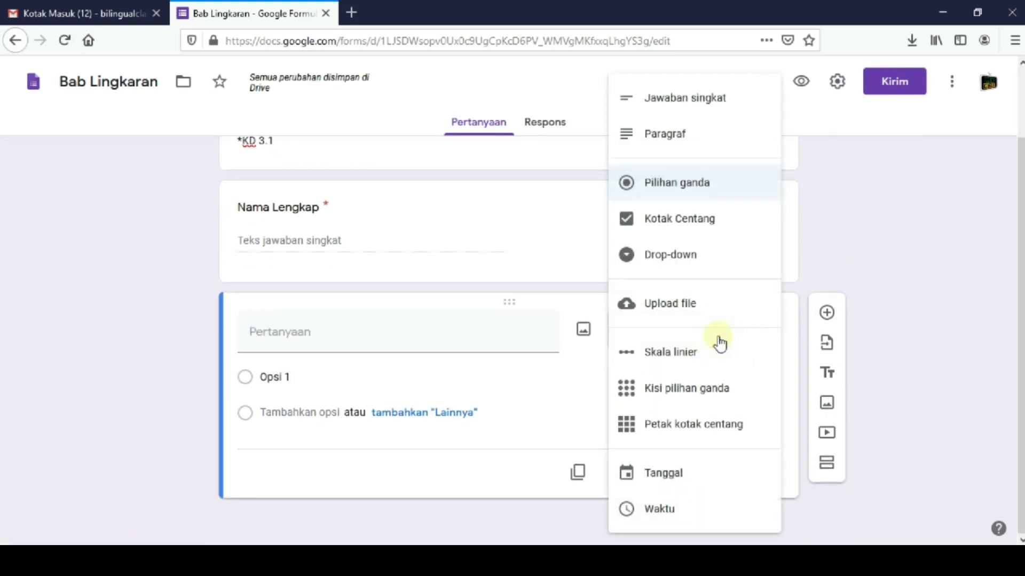
pyautogui.click(671, 260)
pyautogui.click(430, 333)
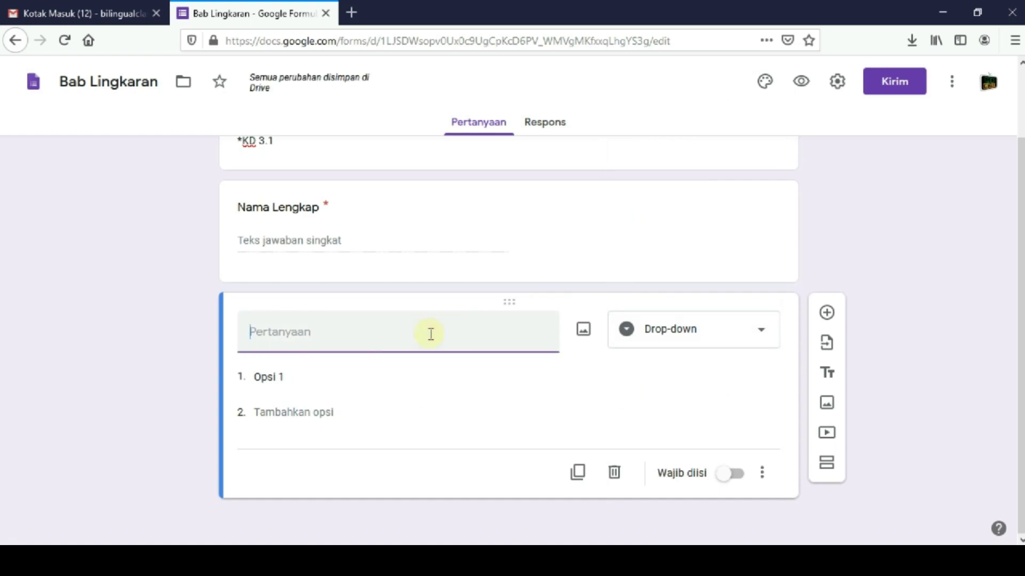
pyautogui.write('Kelas')
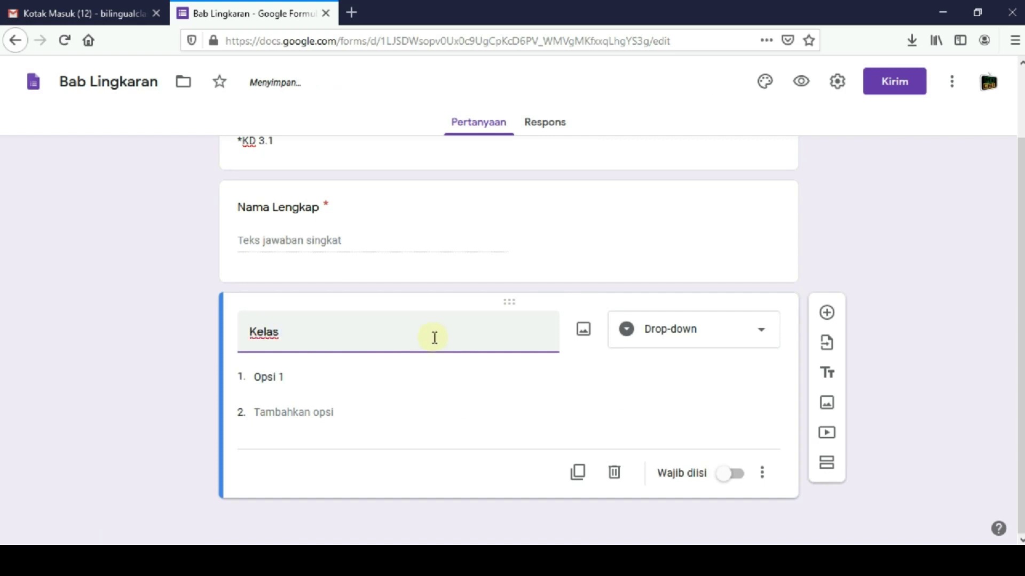
pyautogui.click(742, 477)
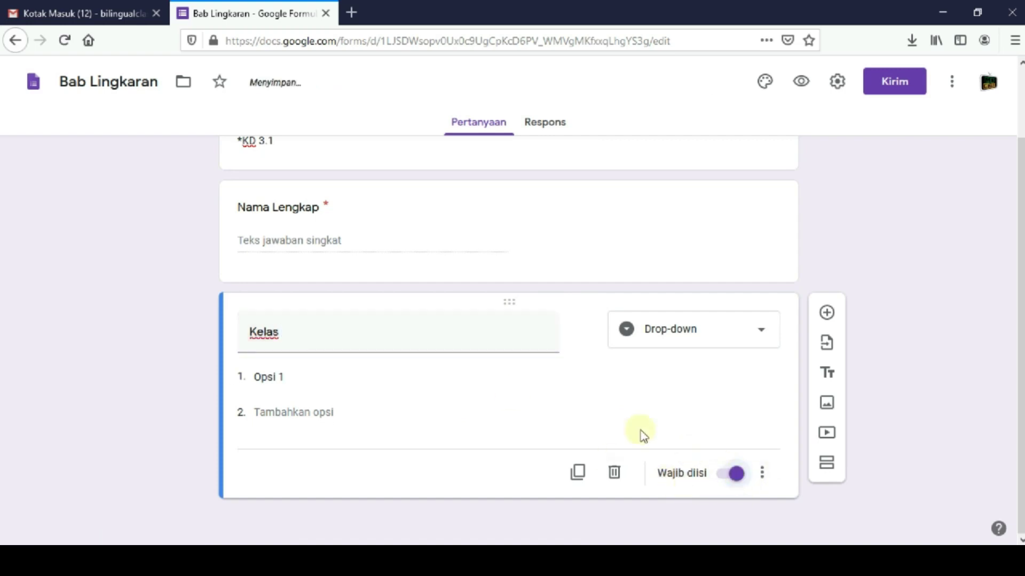
# - Fill the Kelas question with eight options: 8A, 8B, 8C, 8D, 8E, 8F, 8G and 8H
pyautogui.click(298, 374)
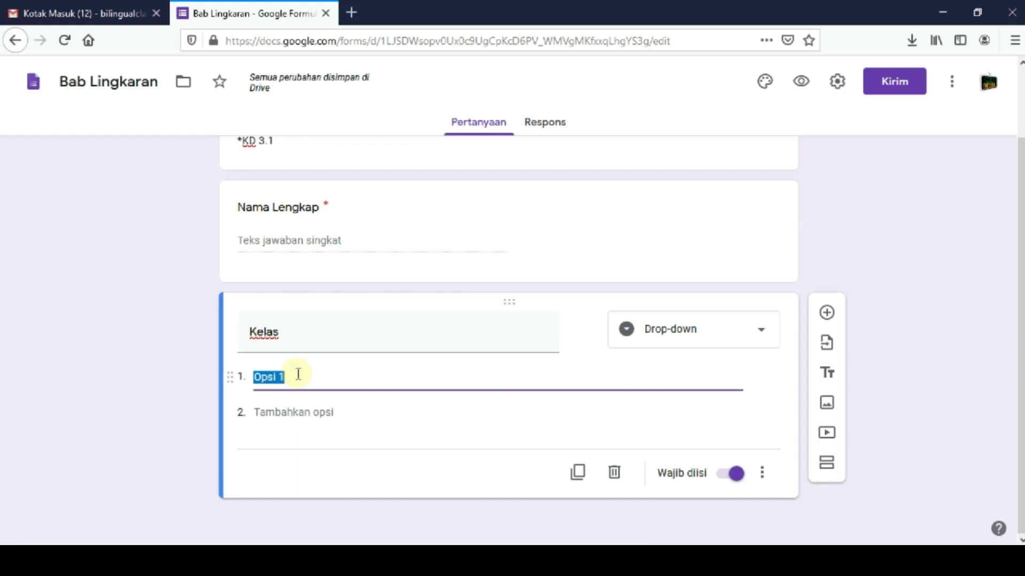
pyautogui.write('8')
pyautogui.press('Return')
pyautogui.write('8B')
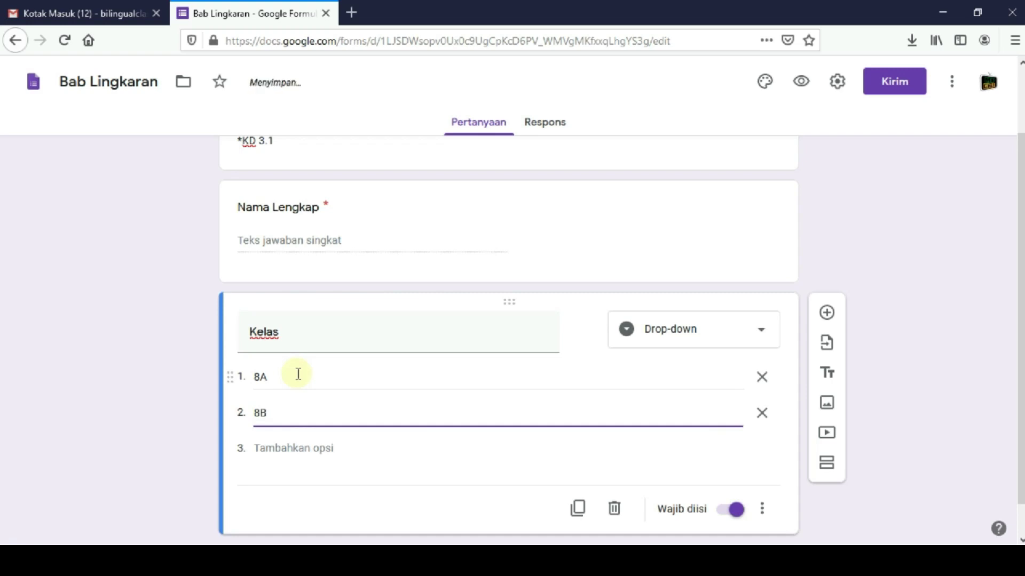
pyautogui.press('Return')
pyautogui.write('8C')
pyautogui.press('Return')
pyautogui.write('8')
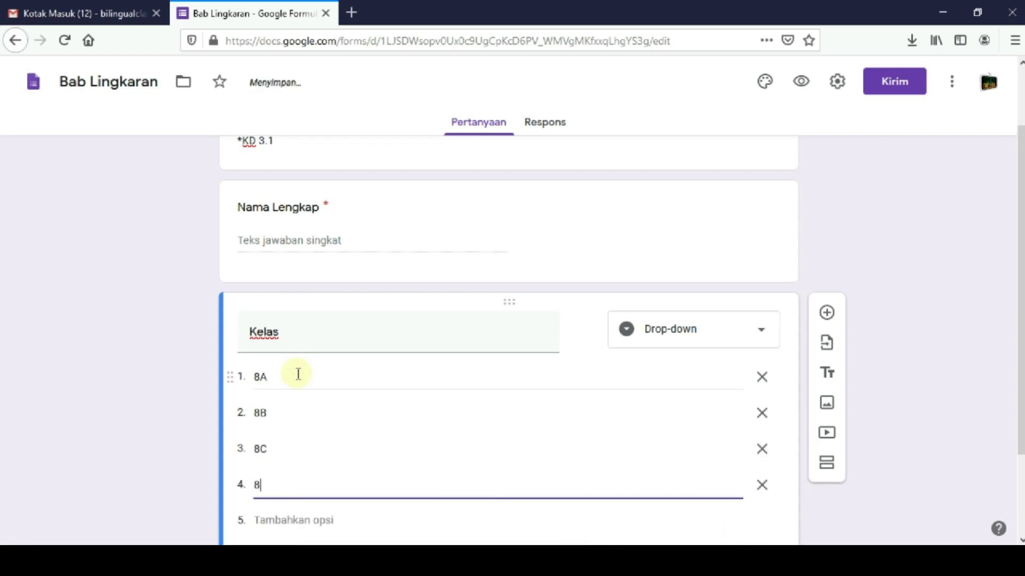
pyautogui.write('D')
pyautogui.press('Return')
pyautogui.write('8')
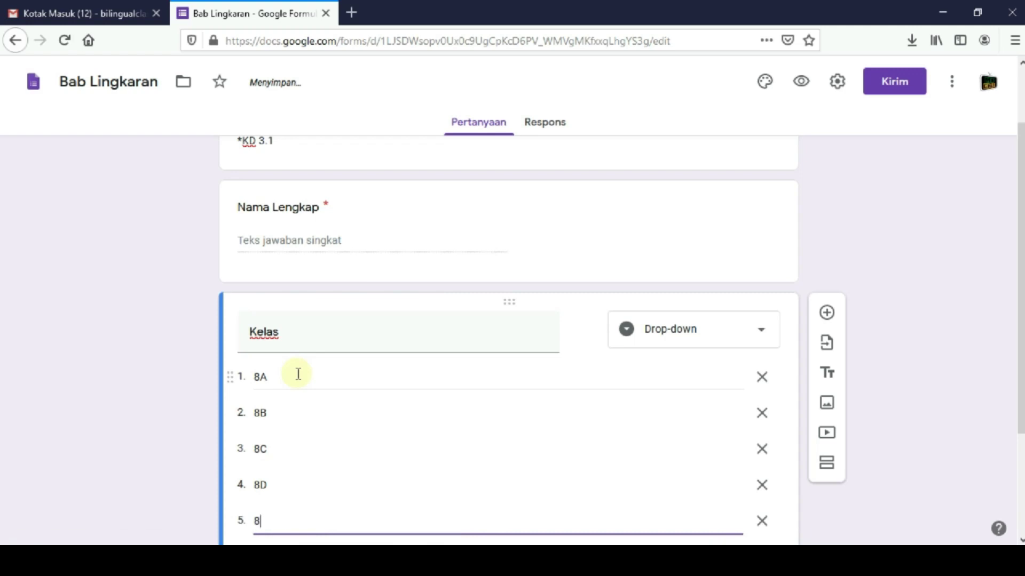
pyautogui.write('E')
pyautogui.press('Return')
pyautogui.write('8F')
pyautogui.press('Return')
pyautogui.write('8G')
pyautogui.press('Return')
pyautogui.write('8')
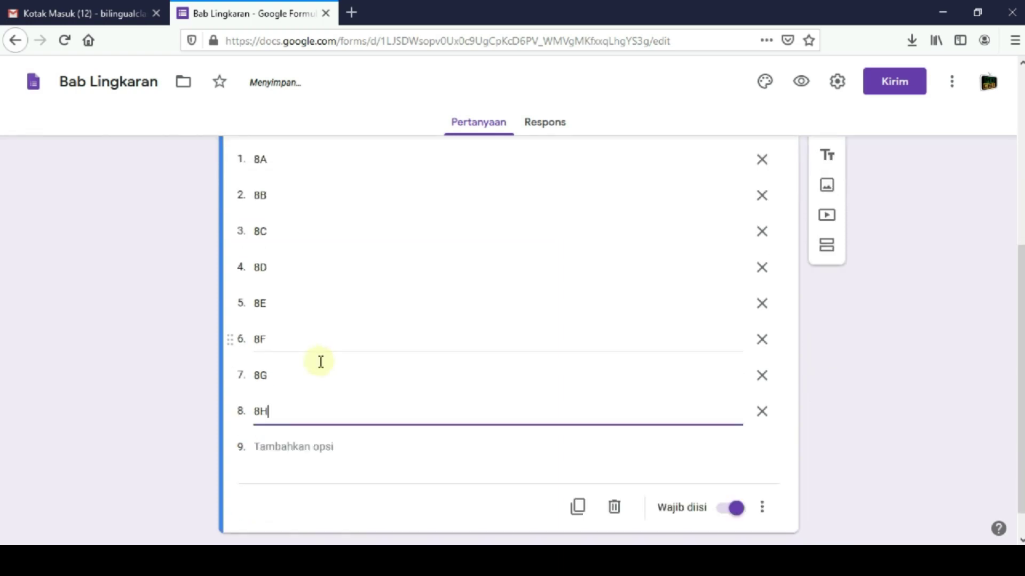
# - Review the form from its title through the Nama Lengkap question to the last Kelas option
pyautogui.scroll(3, 320, 363)
pyautogui.scroll(4, 341, 359)
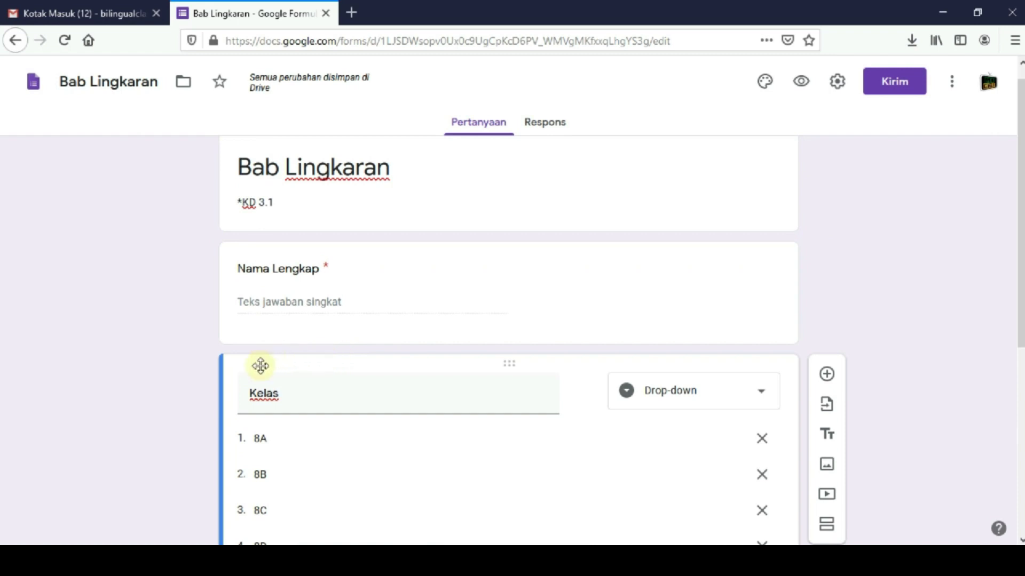
pyautogui.scroll(-6, 187, 383)
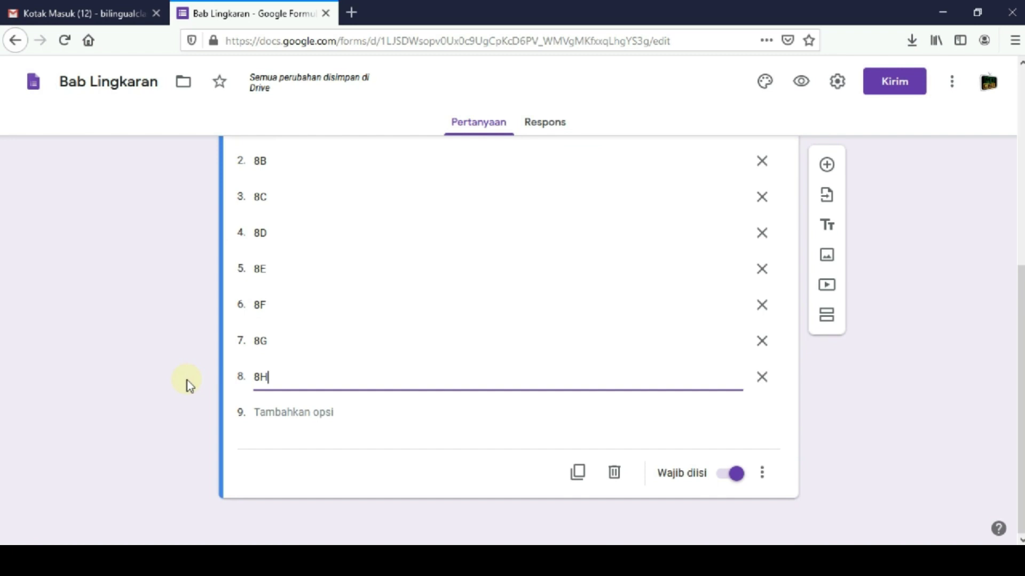
pyautogui.scroll(5, 186, 383)
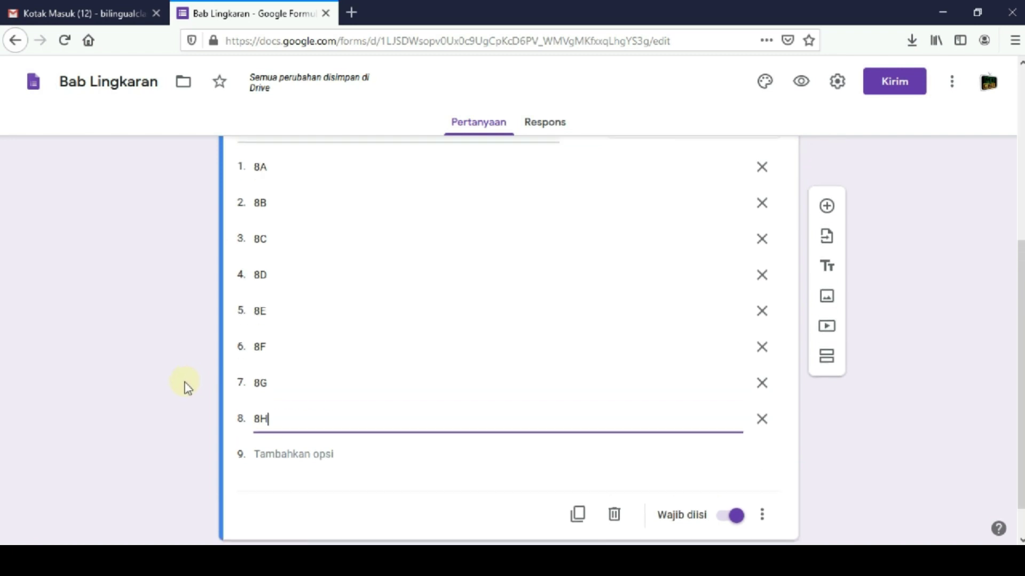
pyautogui.scroll(2, 187, 387)
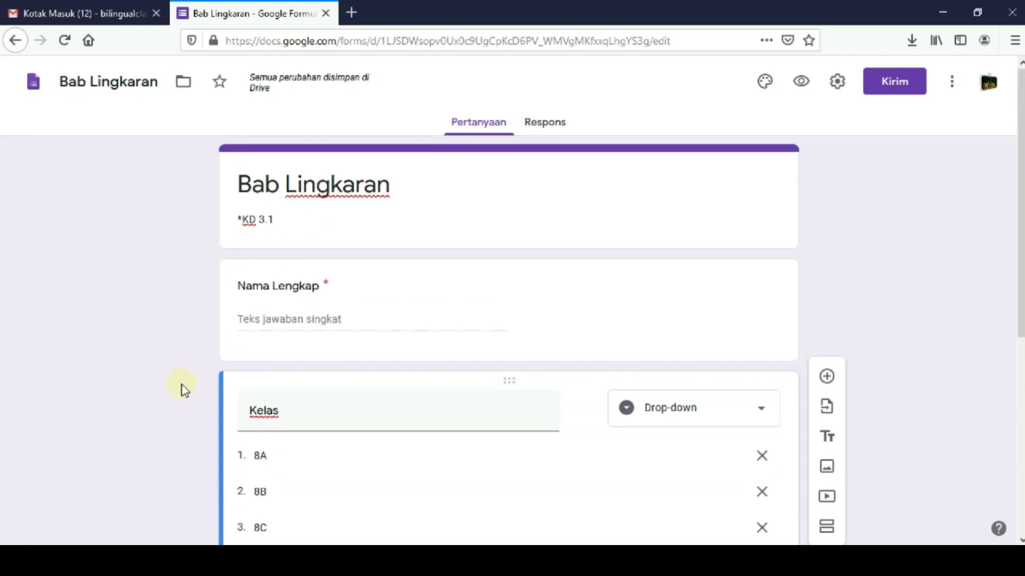
pyautogui.scroll(-7, 181, 386)
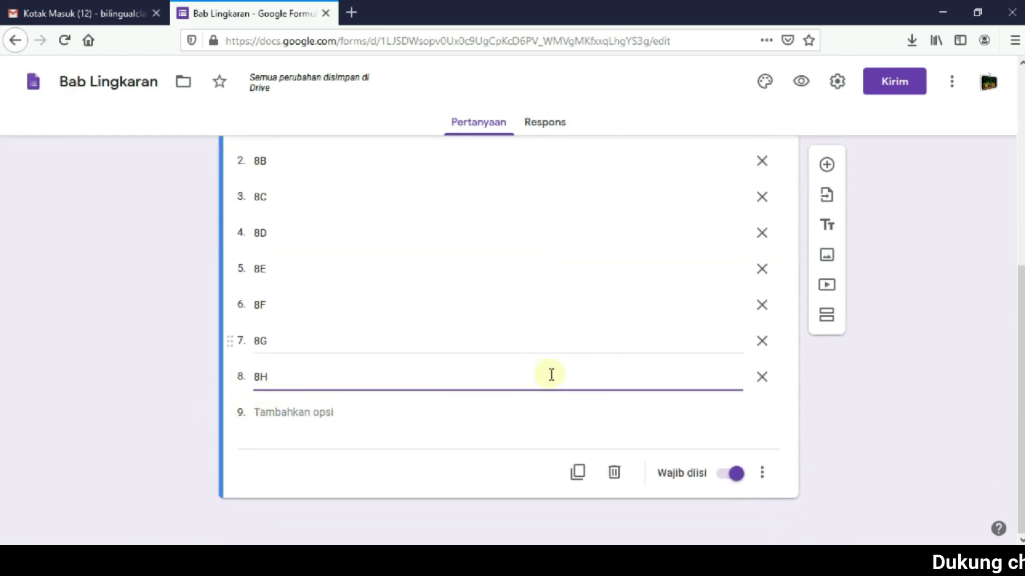
pyautogui.scroll(1, 695, 399)
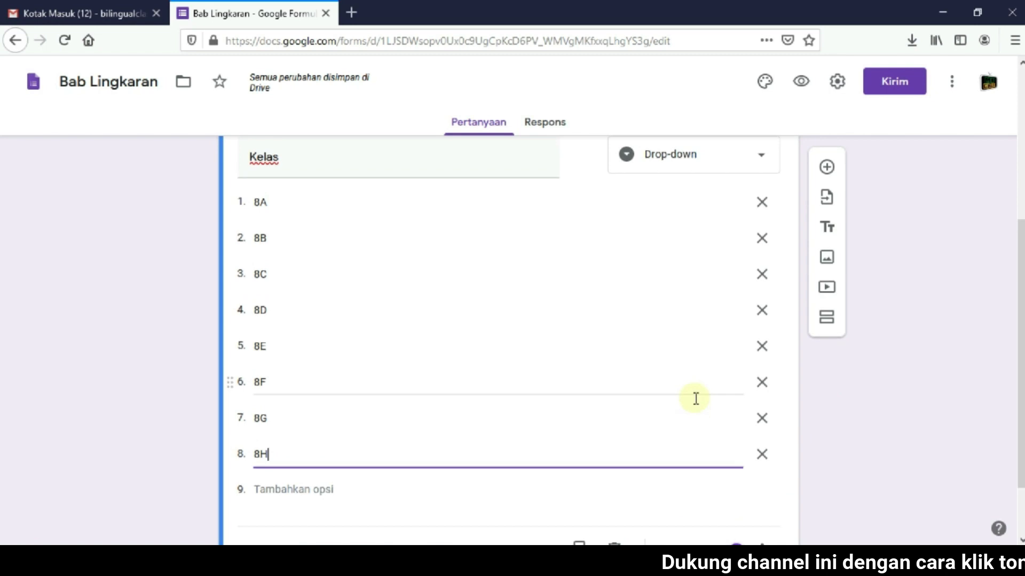
# - Add a new section after the Kelas question and title it "Soal Pilihan Ganda"
pyautogui.click(826, 322)
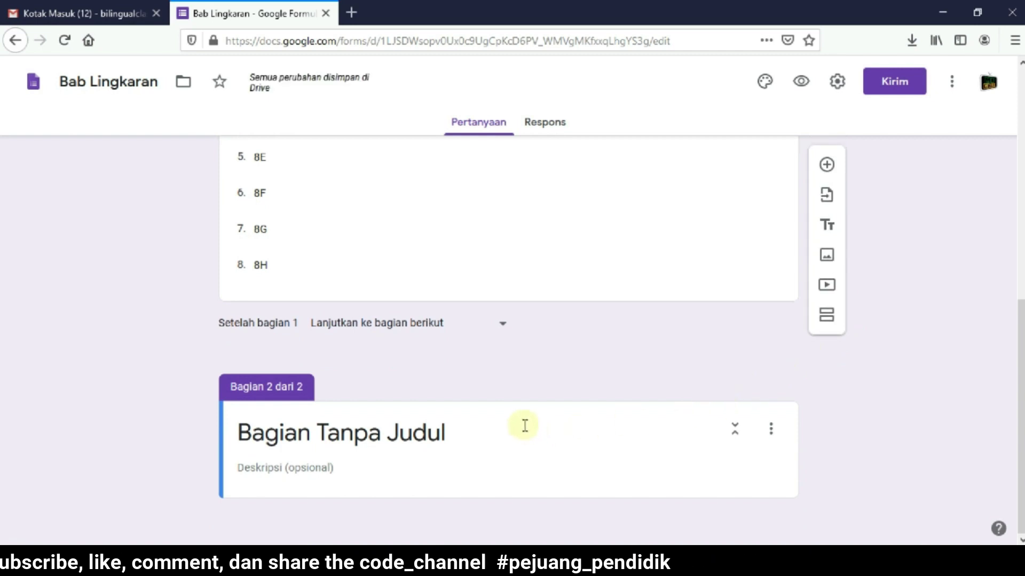
pyautogui.click(466, 436)
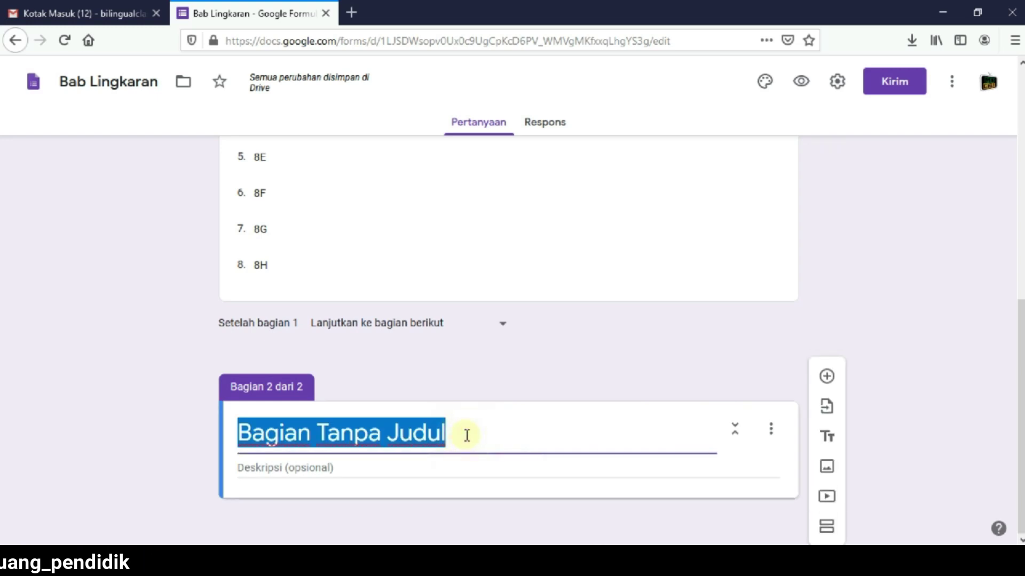
pyautogui.write('S')
pyautogui.press('BackSpace')
pyautogui.write('sOA')
pyautogui.press('BackSpace')
pyautogui.press('BackSpace')
pyautogui.press('BackSpace')
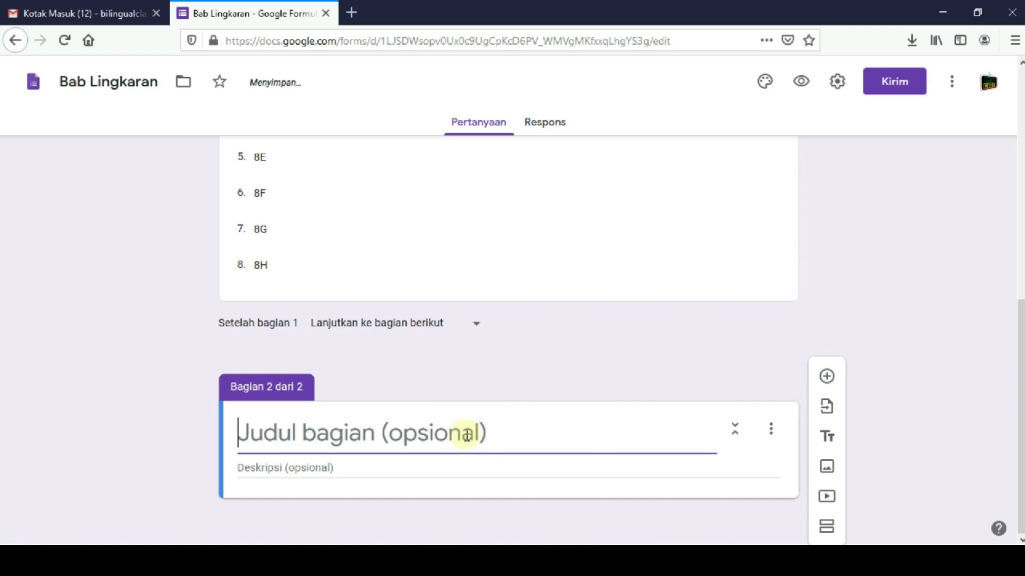
pyautogui.write('Soal Pllihan')
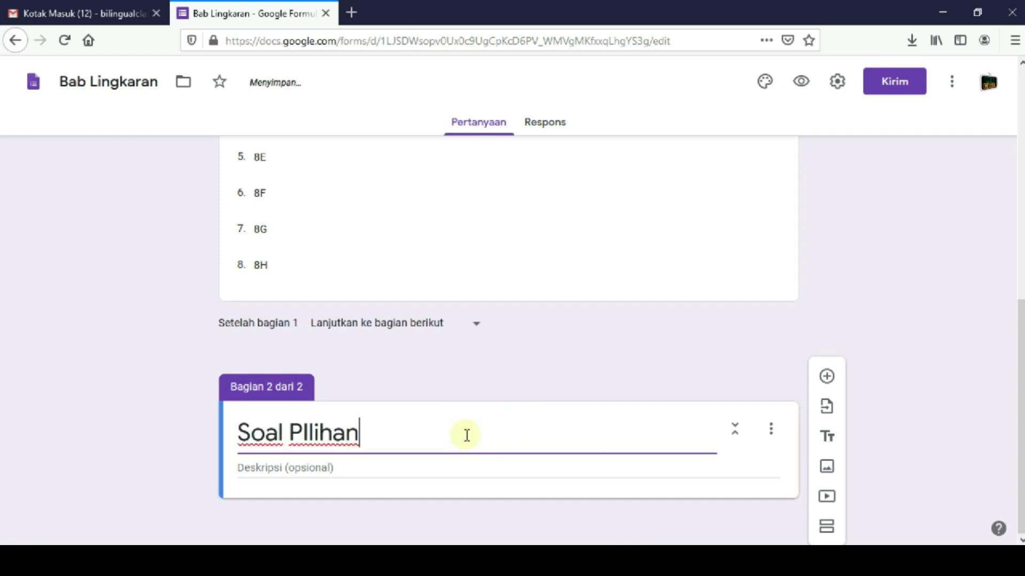
pyautogui.press('BackSpace')
pyautogui.press('BackSpace')
pyautogui.press('BackSpace')
pyautogui.press('BackSpace')
pyautogui.press('BackSpace')
pyautogui.press('BackSpace')
pyautogui.write('ilihan Ganda')
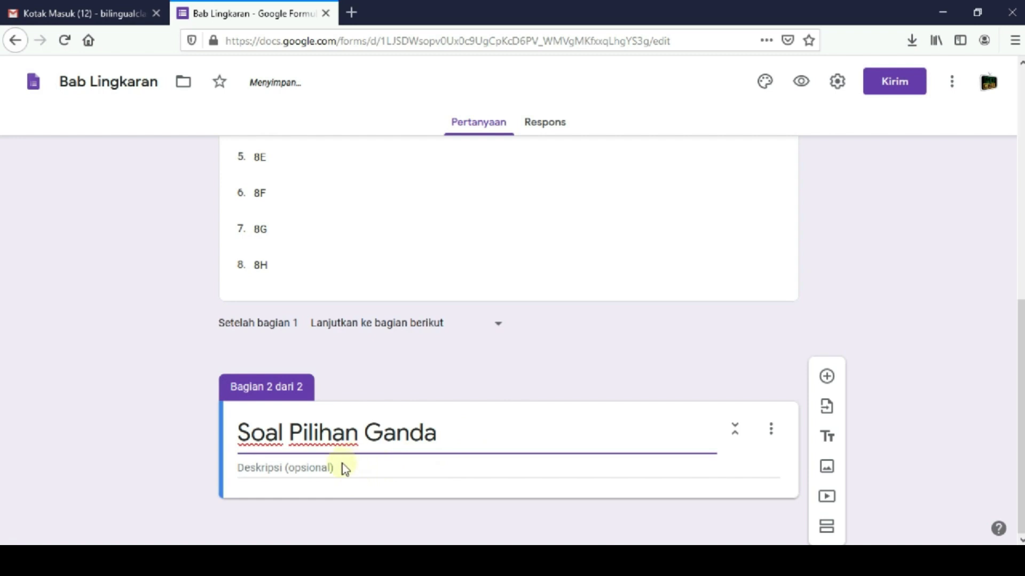
# - Enter "*Kerjakan dengan benar dan teliti" as the description of the Soal Pilihan Ganda section
pyautogui.click(328, 469)
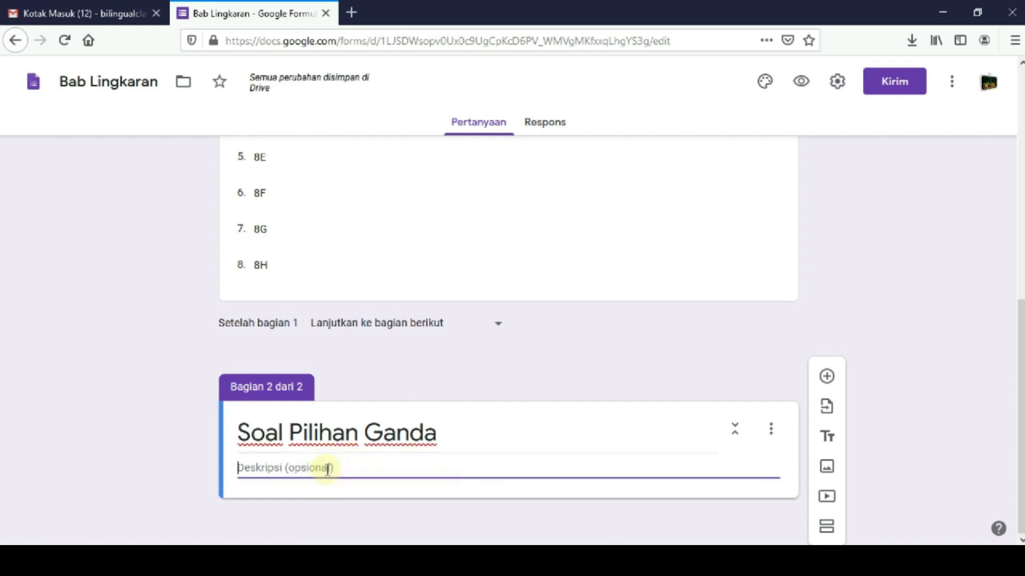
pyautogui.write('*')
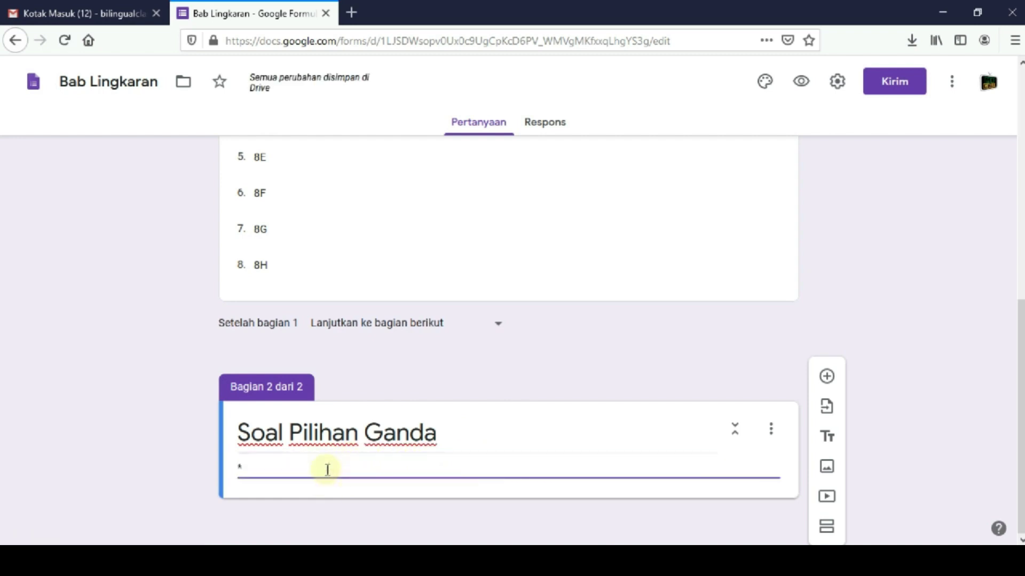
pyautogui.write('ker')
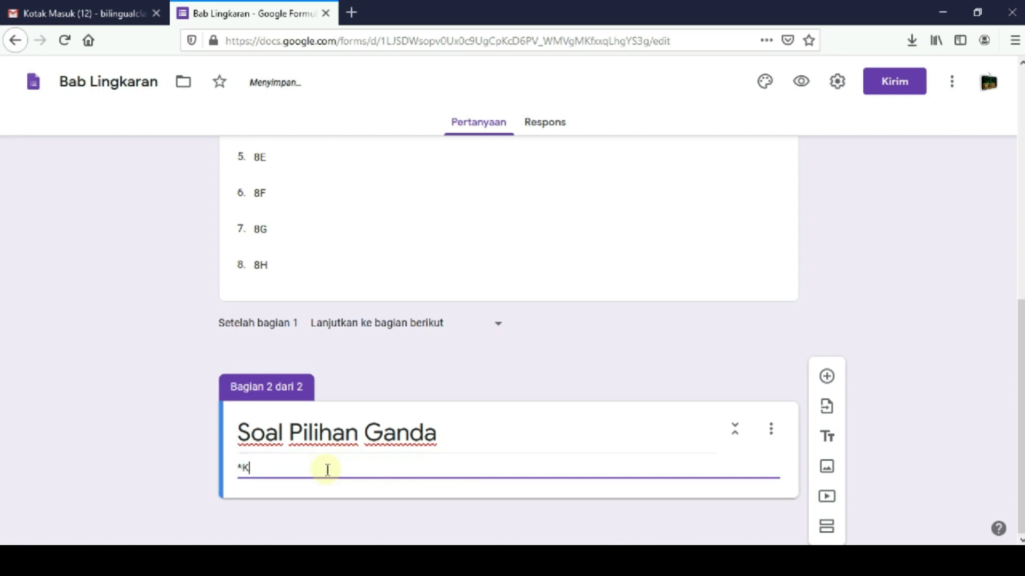
pyautogui.write('jakan dengan pena')
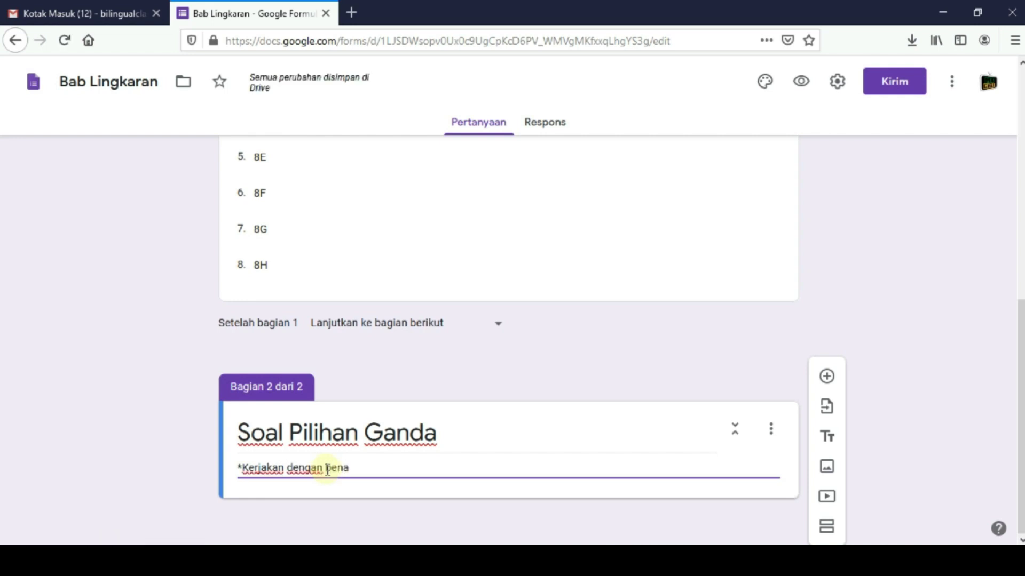
pyautogui.press('BackSpace')
pyautogui.press('BackSpace')
pyautogui.press('BackSpace')
pyautogui.press('BackSpace')
pyautogui.write('benar dan teliti')
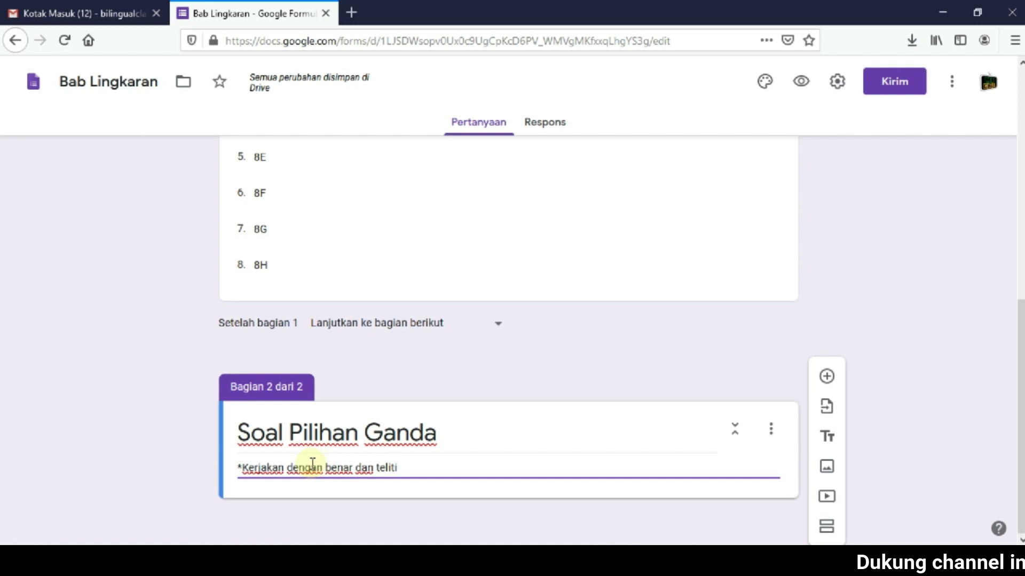
# - Add a blank multiple-choice question to the section and switch to the "LKS Semester Genap 1920 MTs" folder in File Explorer
pyautogui.click(826, 376)
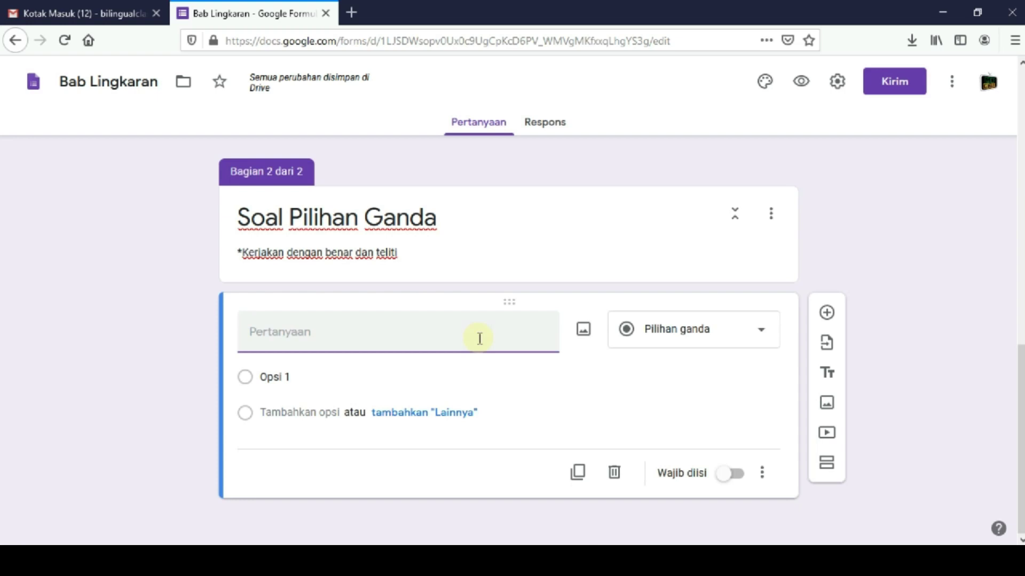
pyautogui.moveTo(399, 552)
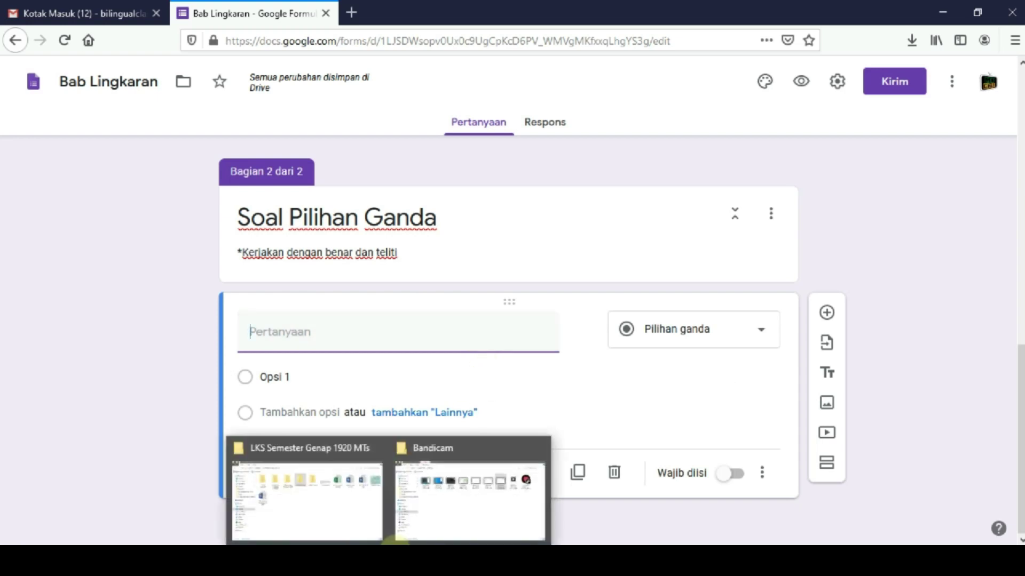
pyautogui.click(338, 513)
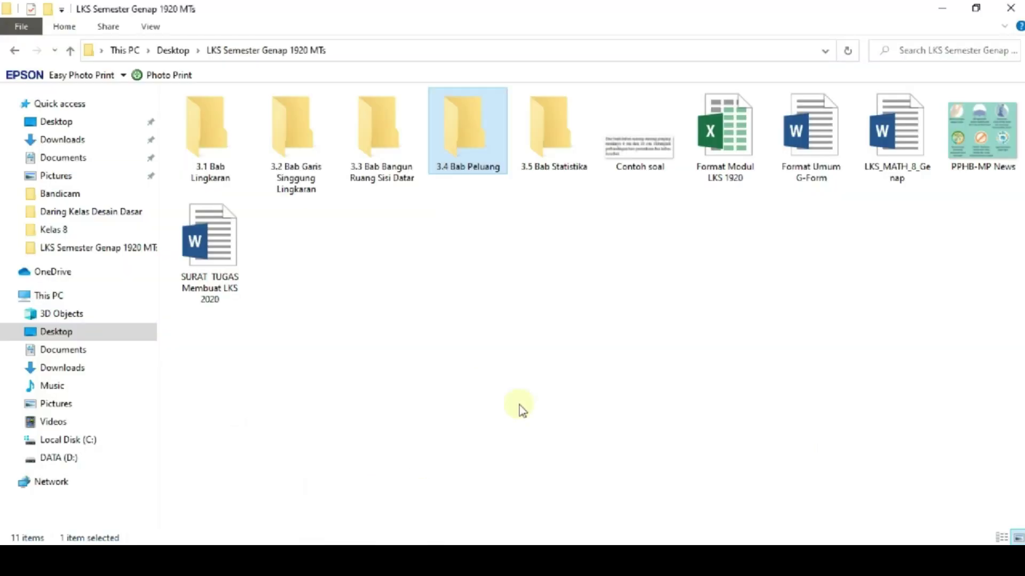
# - Open the LKS_MATH_8_Genap Word document and bring its first multiple-choice questions into view at 100% zoom
pyautogui.doubleClick(889, 156)
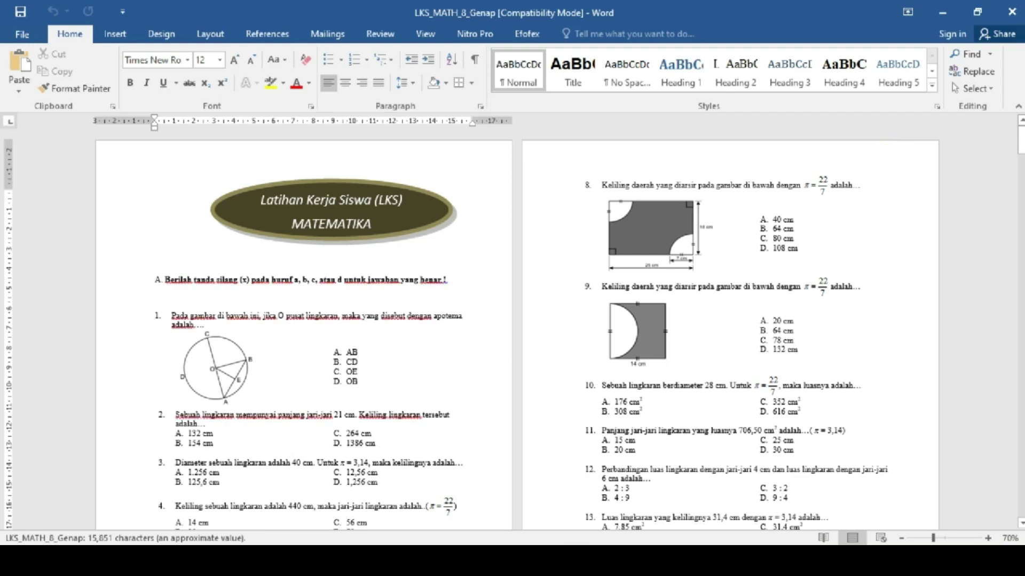
pyautogui.click(989, 538)
pyautogui.click(989, 539)
pyautogui.click(990, 539)
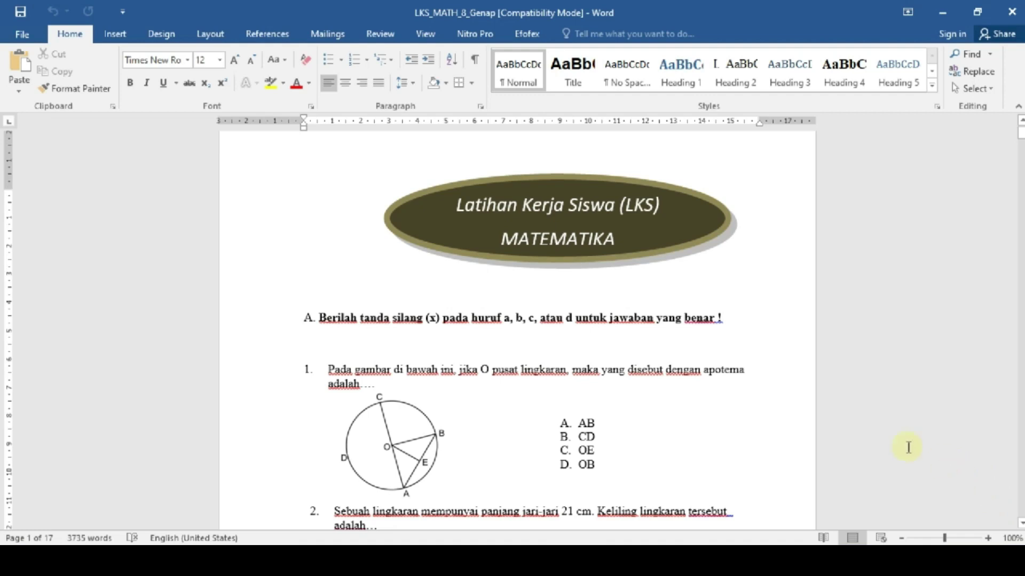
pyautogui.scroll(-2, 908, 447)
pyautogui.moveTo(714, 536)
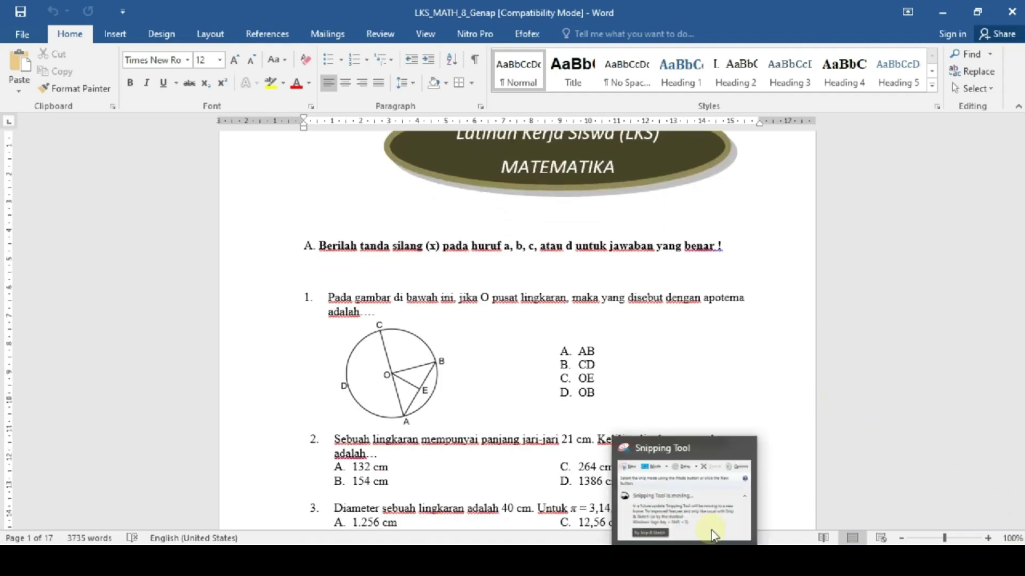
pyautogui.scroll(-1, 875, 341)
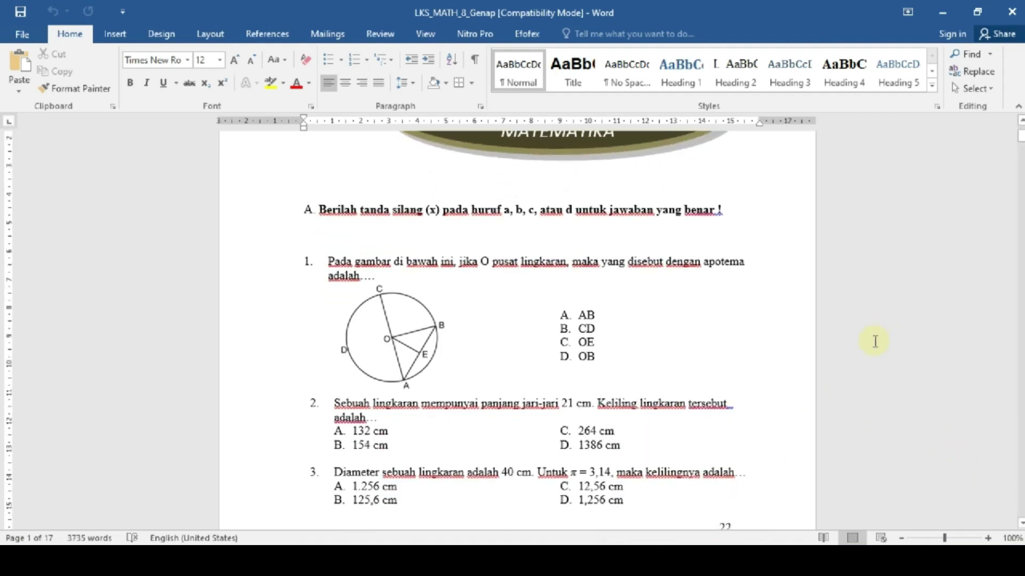
# - Switch to Snipping Tool and capture question 1 with its circle figure and answer options A to D
pyautogui.click(713, 535)
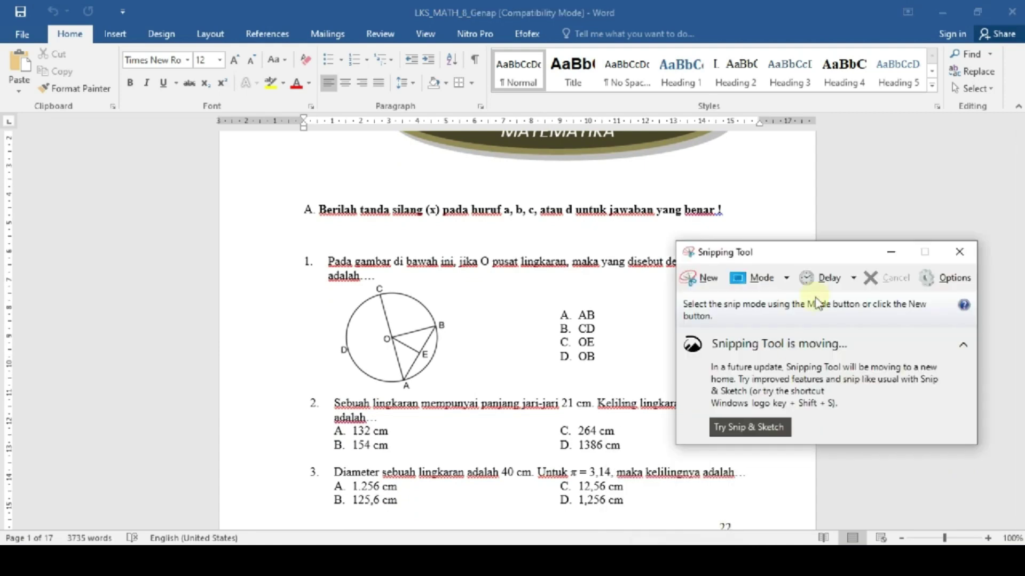
pyautogui.moveTo(820, 255)
pyautogui.mouseDown()
pyautogui.moveTo(852, 120)
pyautogui.moveTo(852, 60)
pyautogui.mouseUp()
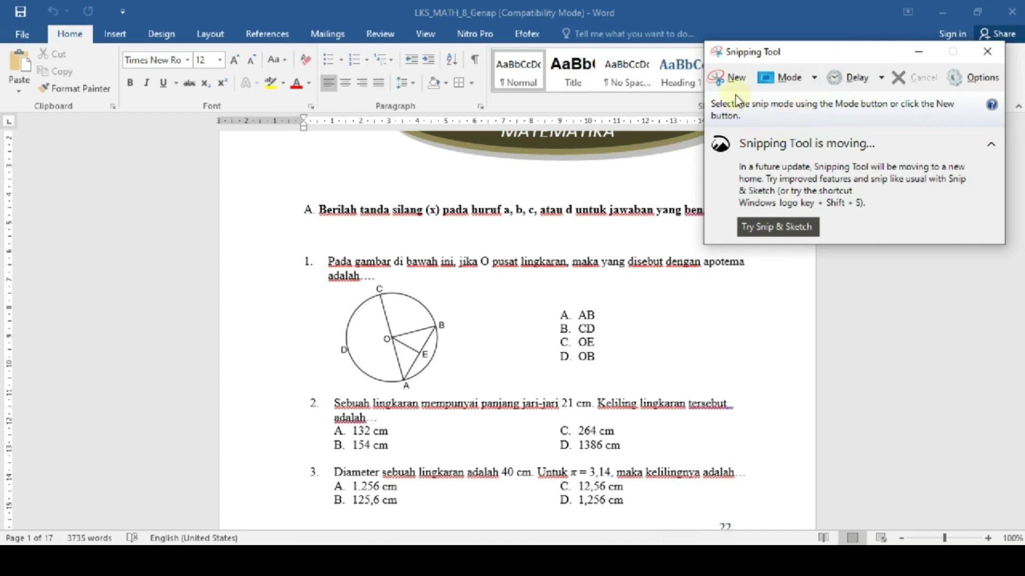
pyautogui.click(727, 80)
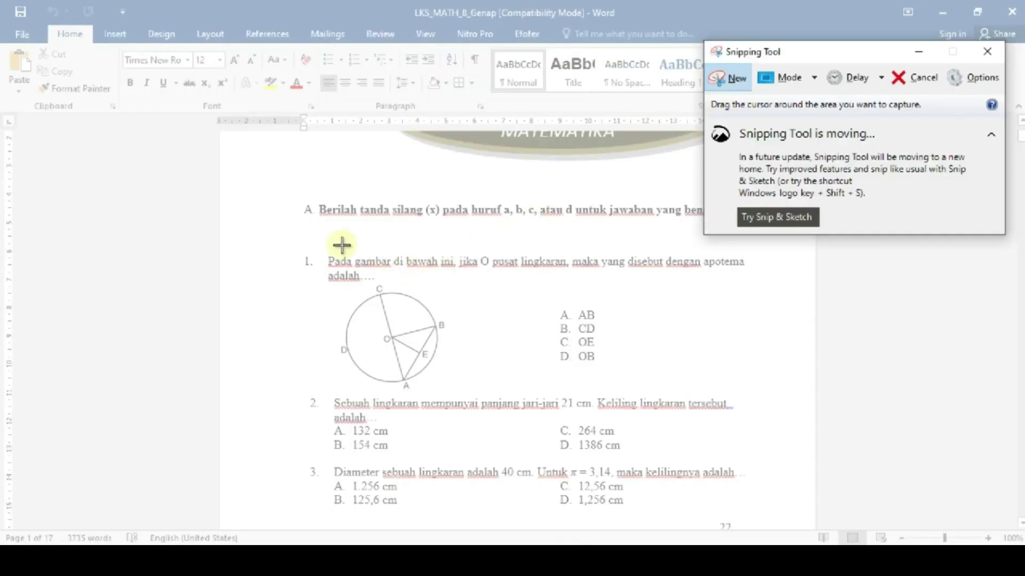
pyautogui.moveTo(321, 249); pyautogui.dragTo(687, 388)
pyautogui.moveTo(720, 396); pyautogui.dragTo(758, 395)
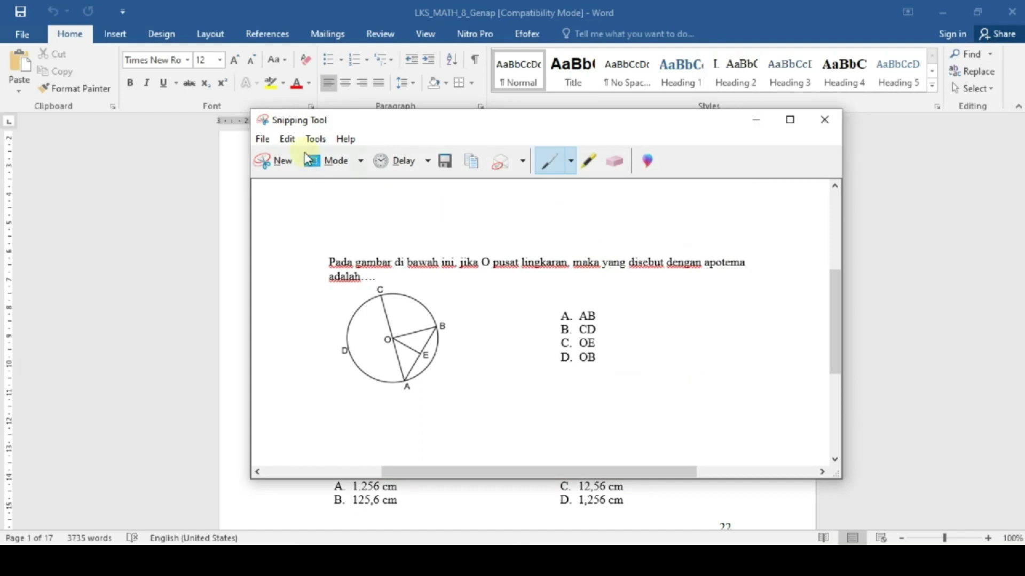
# - Save the question 1 snip as a JPEG file named "Soal No.1" in the 3.1 Bab Lingkaran folder
pyautogui.click(270, 149)
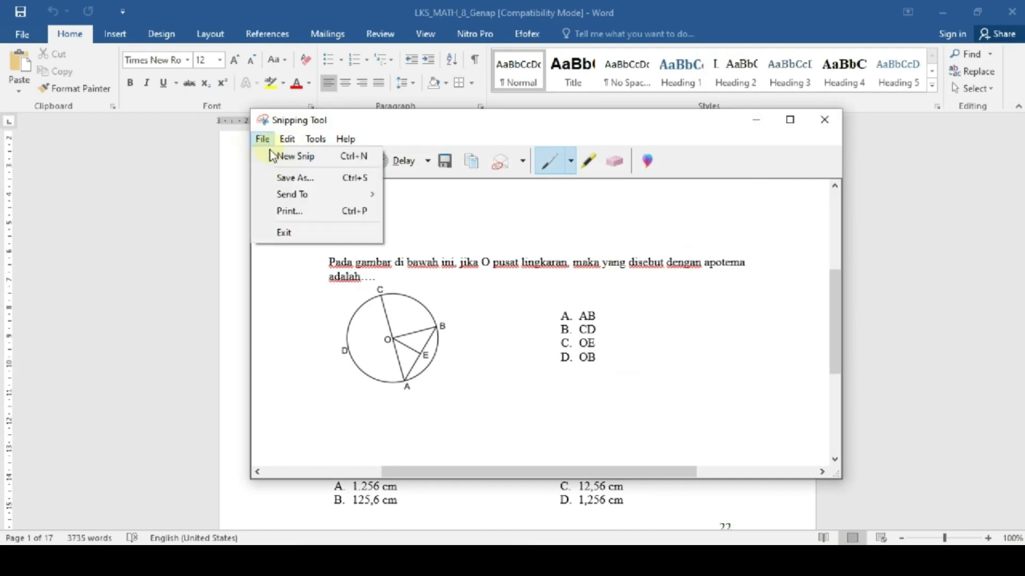
pyautogui.click(282, 177)
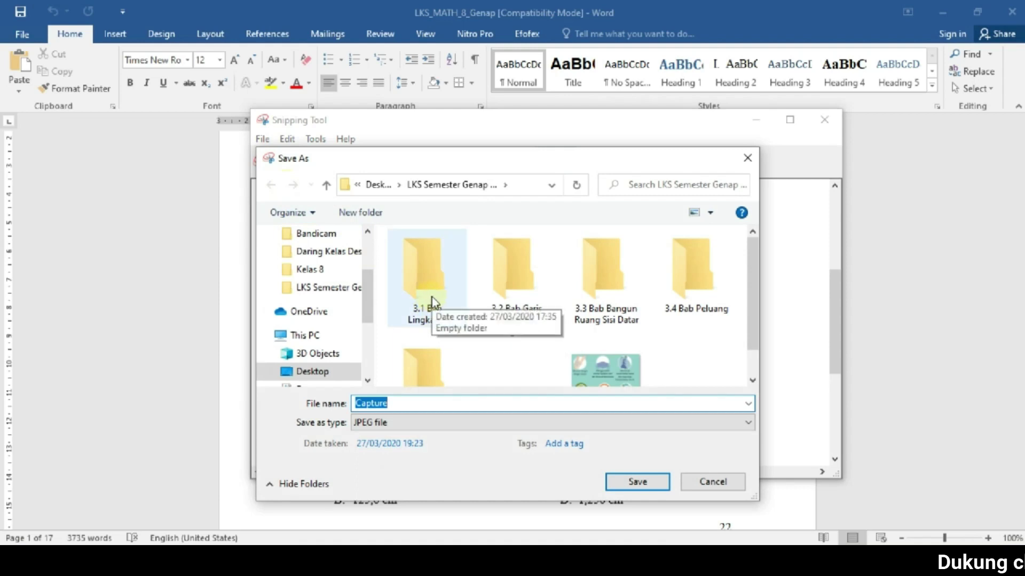
pyautogui.doubleClick(451, 322)
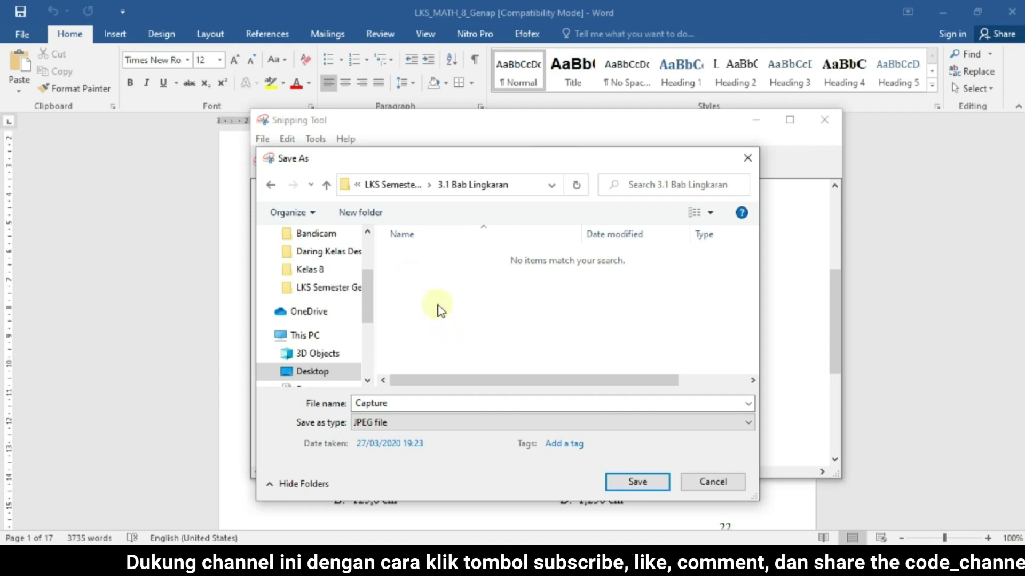
pyautogui.doubleClick(418, 401)
pyautogui.write('Soal ')
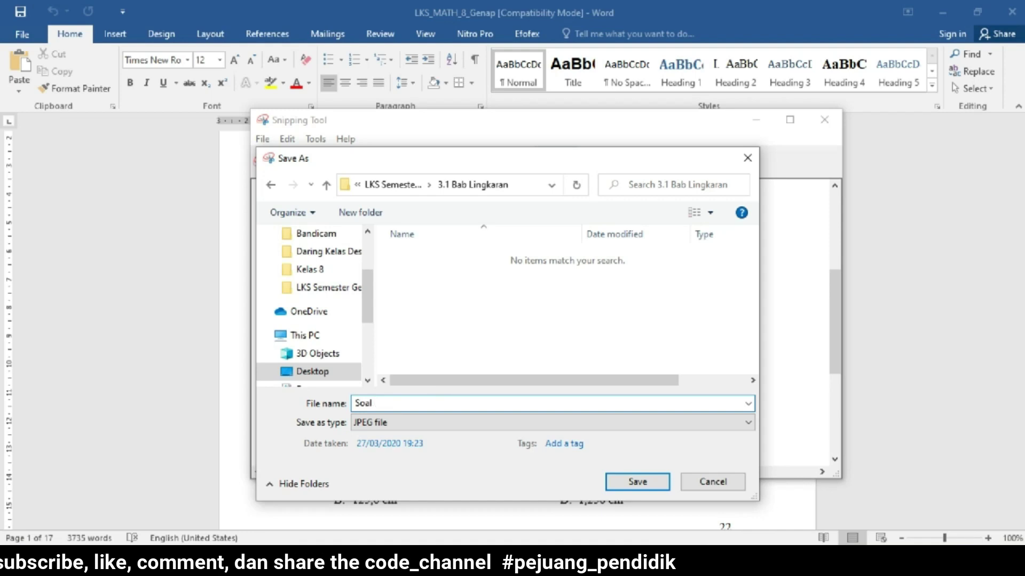
pyautogui.write('No.1')
pyautogui.click(406, 440)
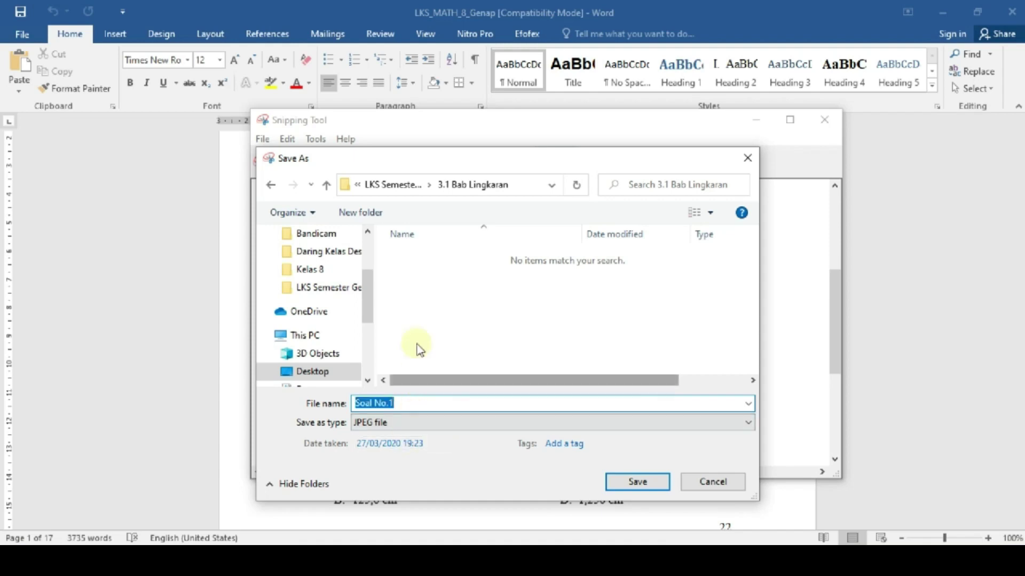
pyautogui.click(635, 482)
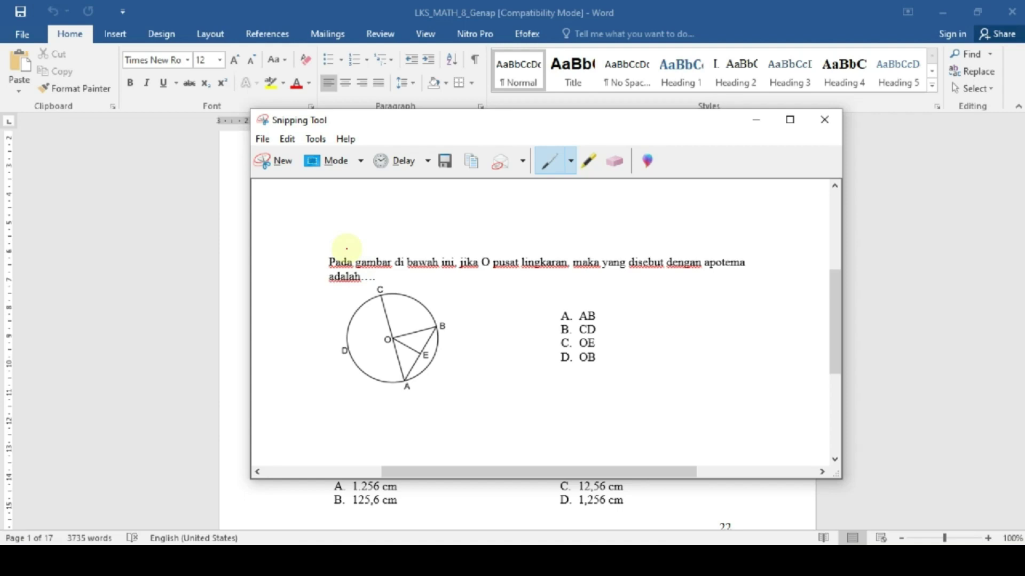
# - Snip question 2 with its answer options and save it as the JPEG file "Soal No.2" in the 3.1 Bab Lingkaran folder
pyautogui.moveTo(394, 122); pyautogui.dragTo(454, 55)
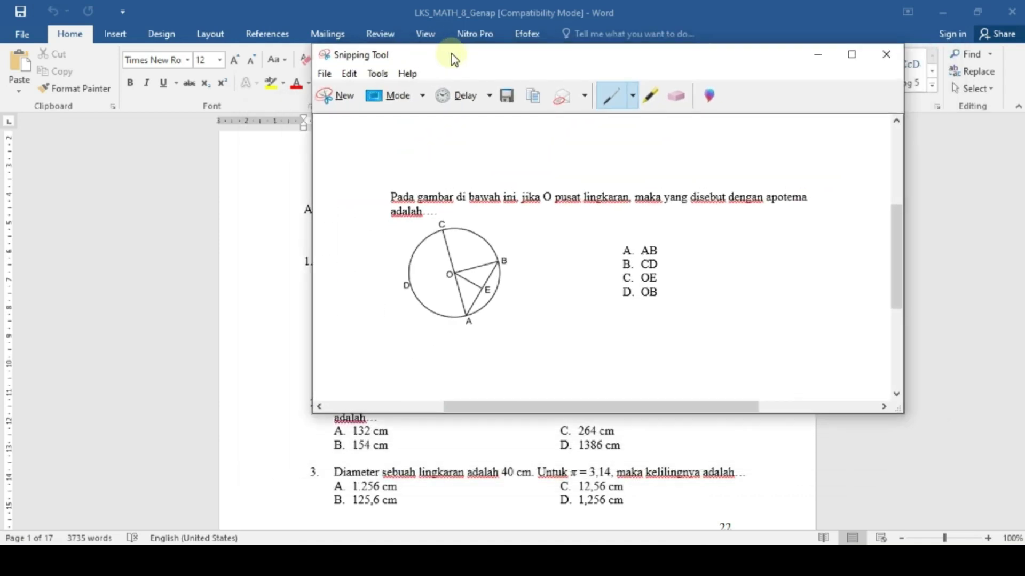
pyautogui.click(336, 97)
pyautogui.moveTo(329, 397); pyautogui.dragTo(763, 473)
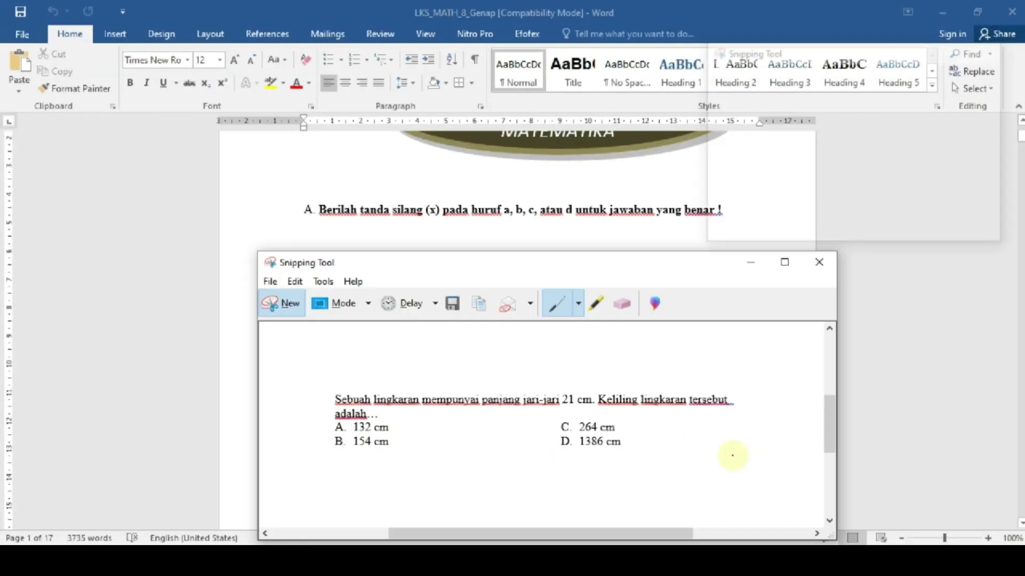
pyautogui.click(271, 282)
pyautogui.click(297, 322)
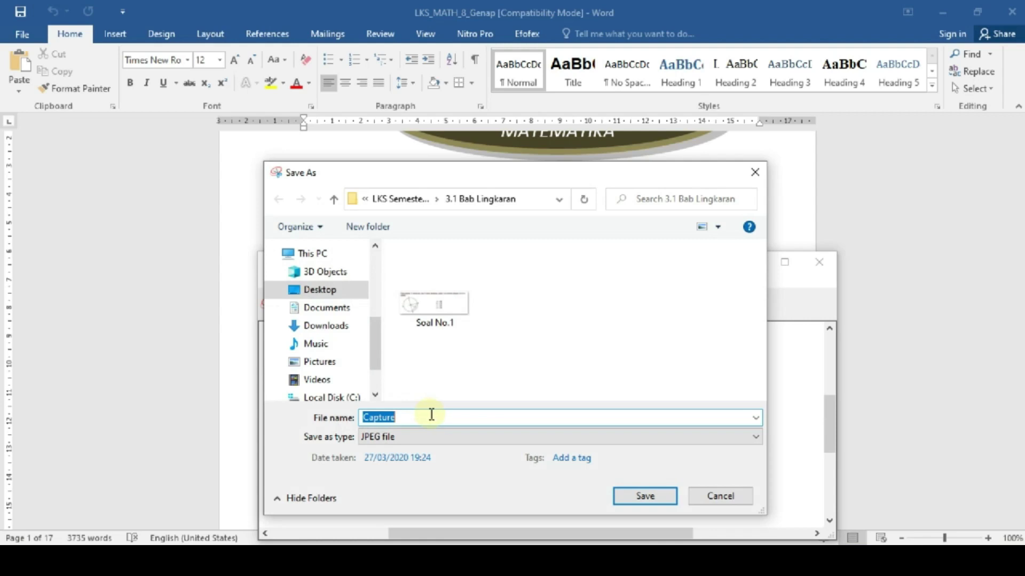
pyautogui.press('BackSpace')
pyautogui.click(418, 320)
pyautogui.doubleClick(418, 417)
pyautogui.write('No.2')
pyautogui.hotkey('ctrl', 'a')
pyautogui.click(644, 496)
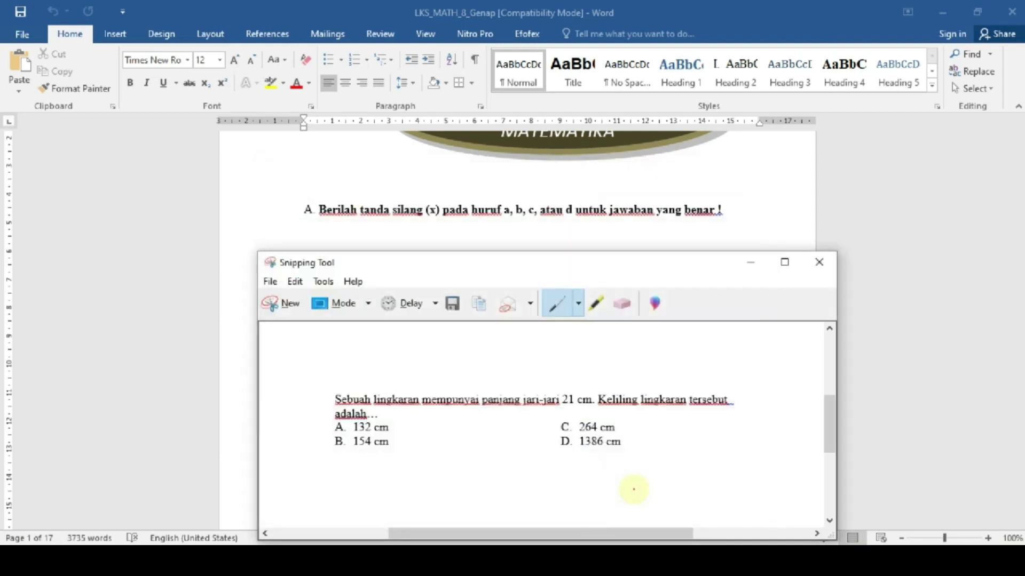
# - Snip question 3 with its answer options and save it as the JPEG file "Soal No.3" in the 3.1 Bab Lingkaran folder
pyautogui.click(288, 309)
pyautogui.moveTo(330, 461); pyautogui.dragTo(756, 515)
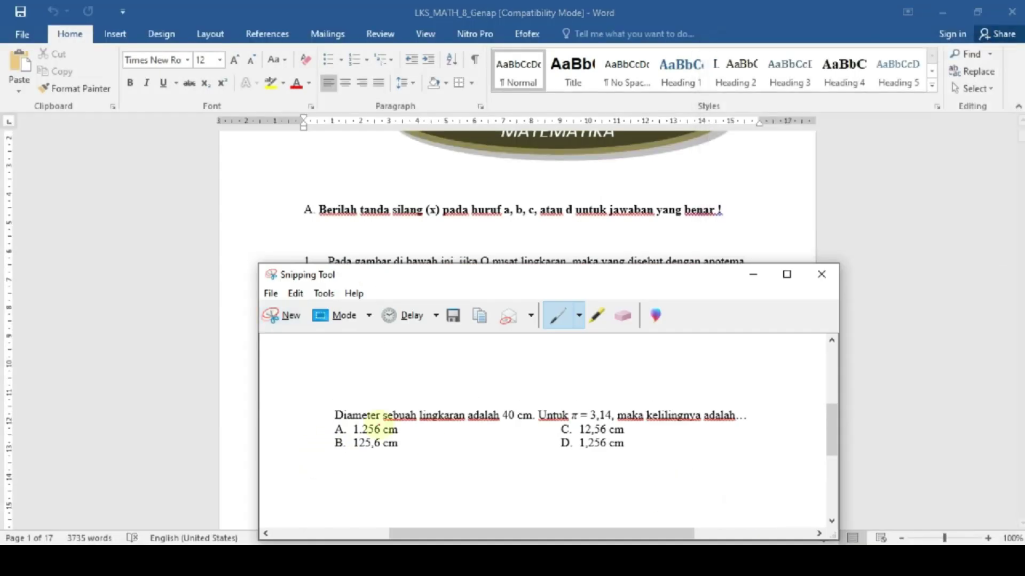
pyautogui.click(271, 294)
pyautogui.click(290, 332)
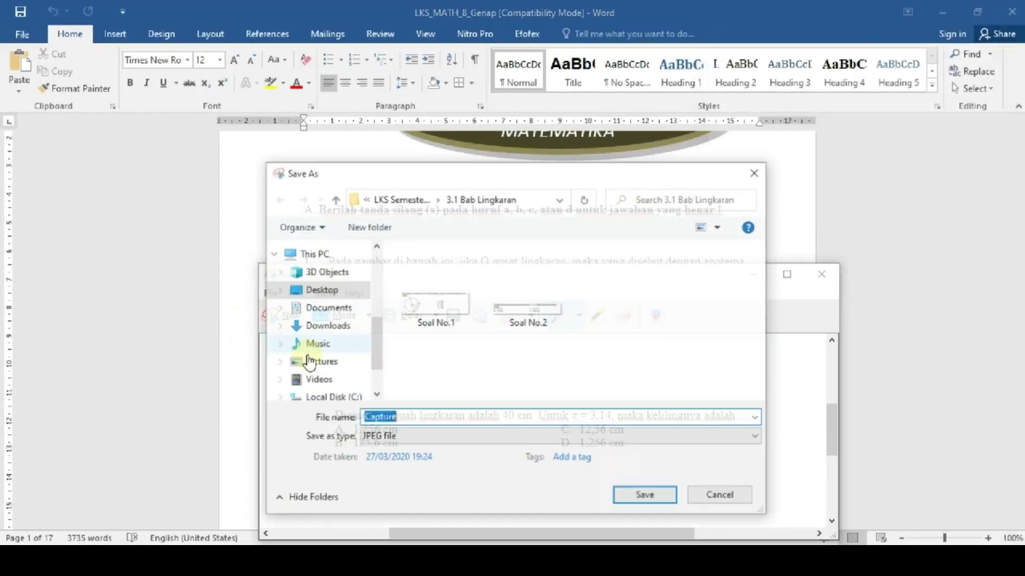
pyautogui.press('BackSpace')
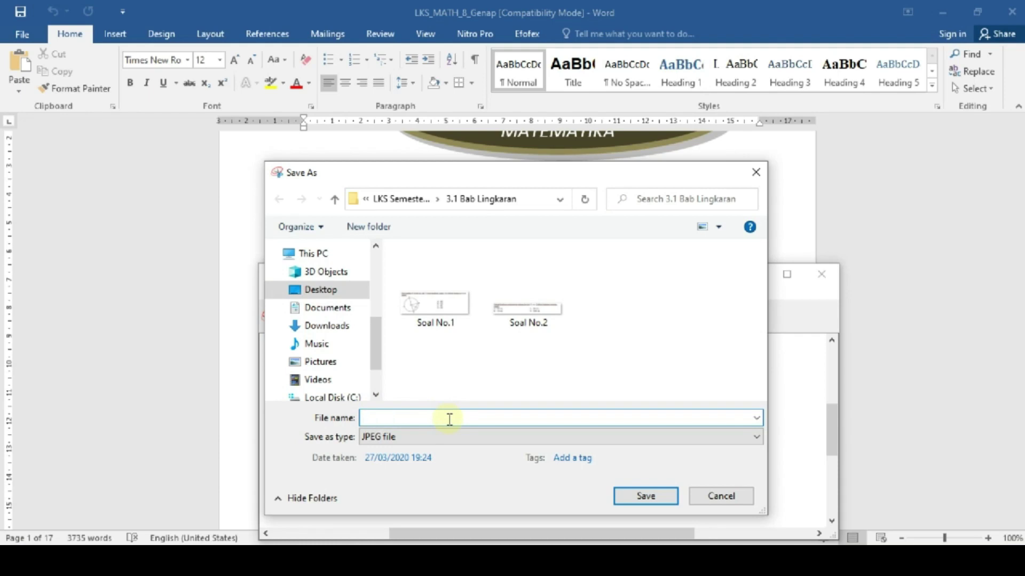
pyautogui.click(549, 297)
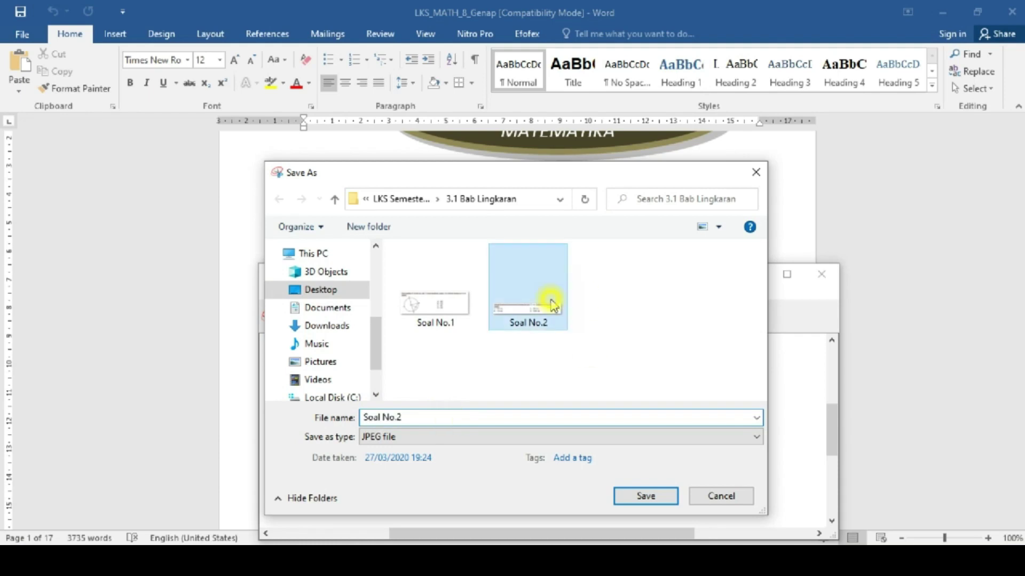
pyautogui.doubleClick(497, 417)
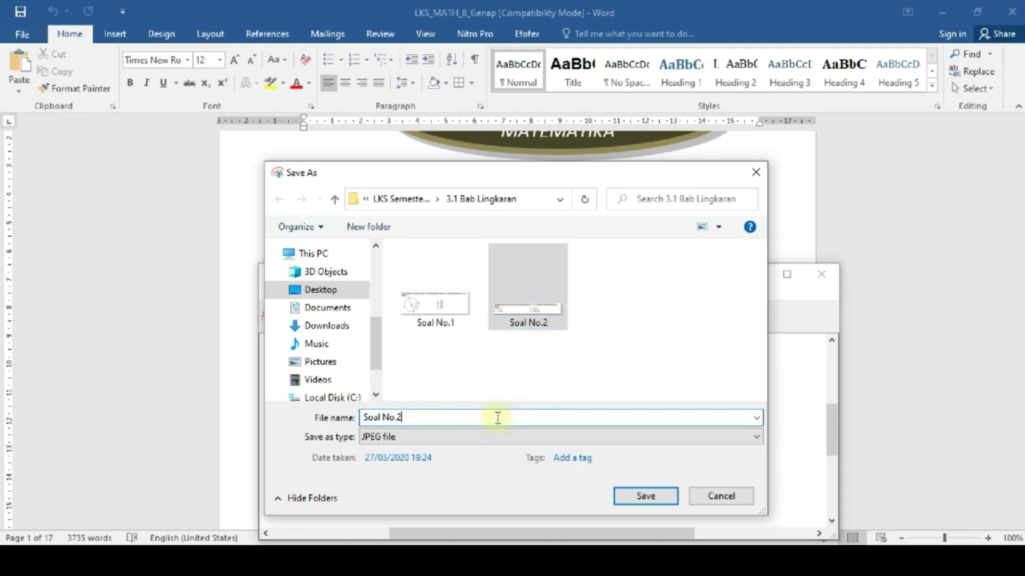
pyautogui.press('BackSpace')
pyautogui.write('3')
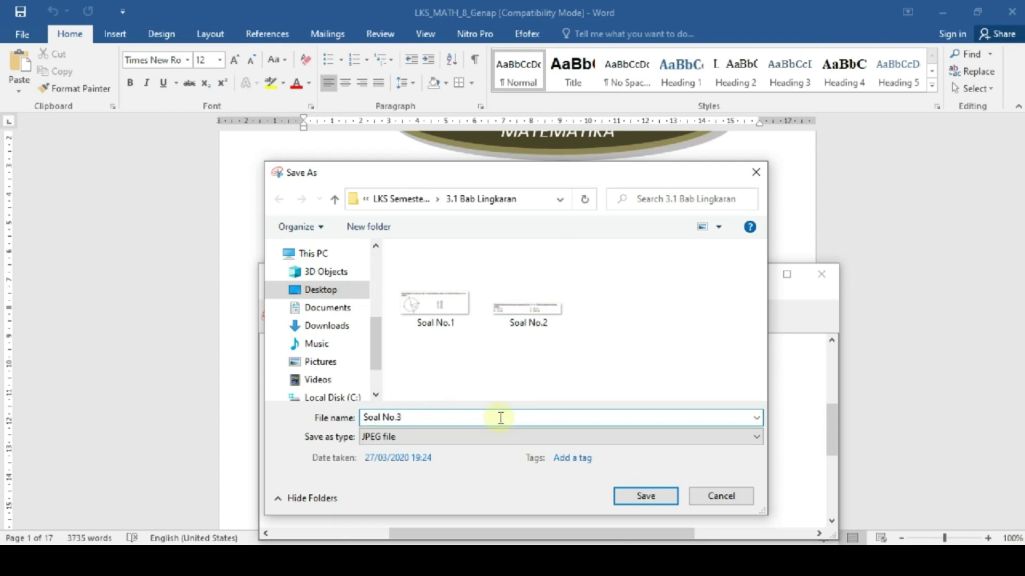
pyautogui.click(646, 495)
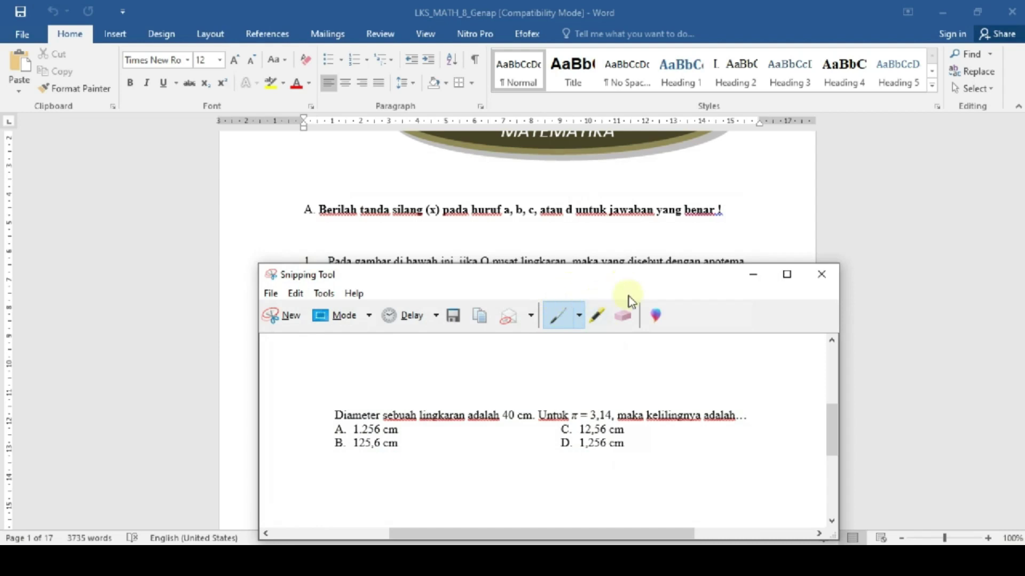
# - Switch to the Bab Lingkaran form in the browser and enter "Soal Nomor 1" as the blank question's text
pyautogui.click(753, 275)
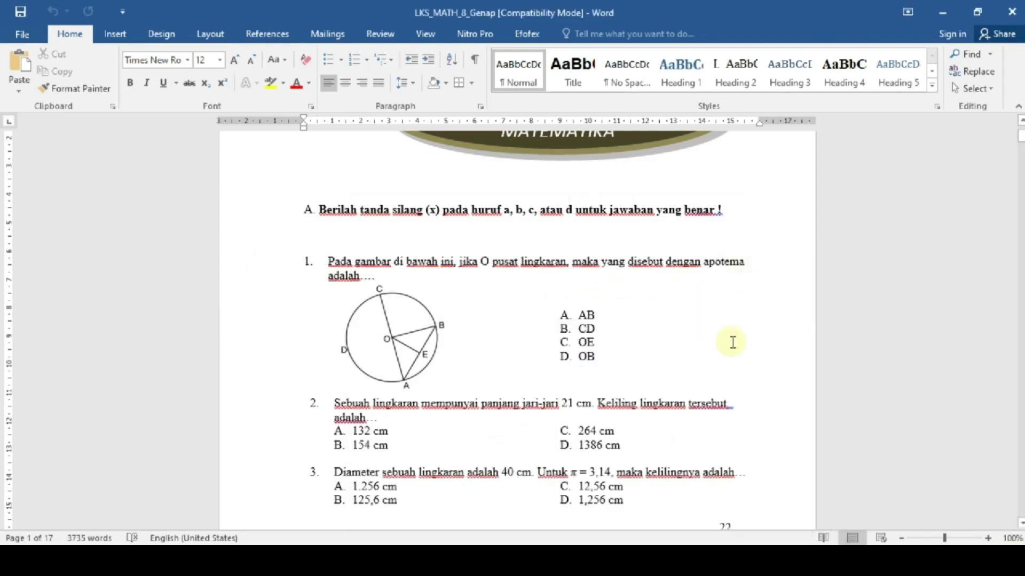
pyautogui.click(619, 555)
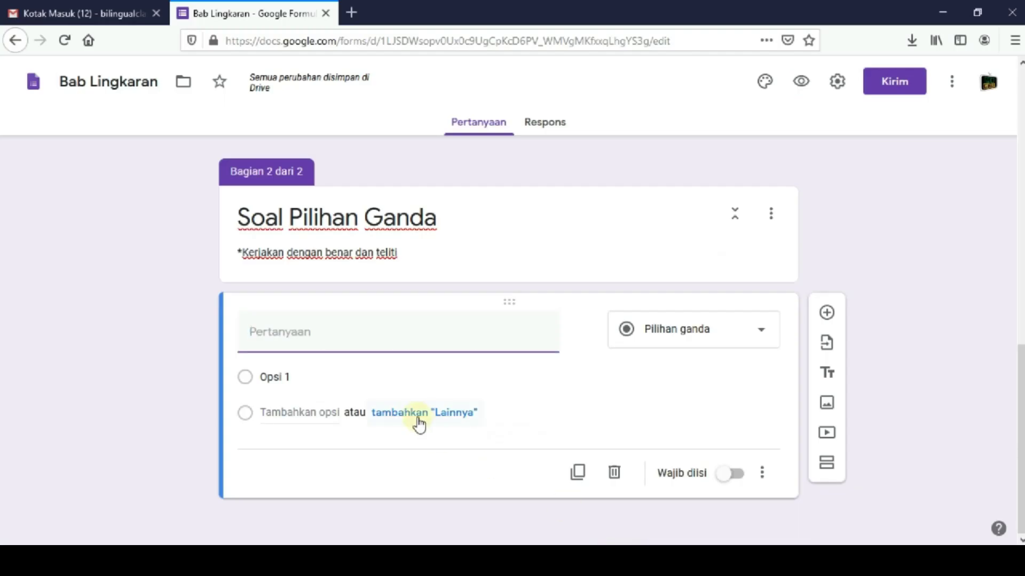
pyautogui.click(324, 329)
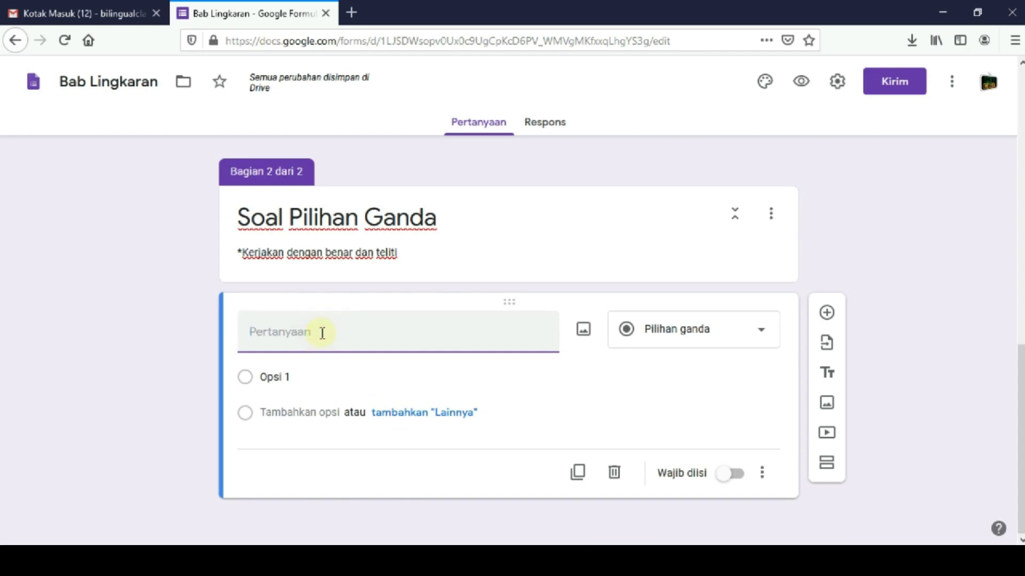
pyautogui.write('Soal Nomor 1')
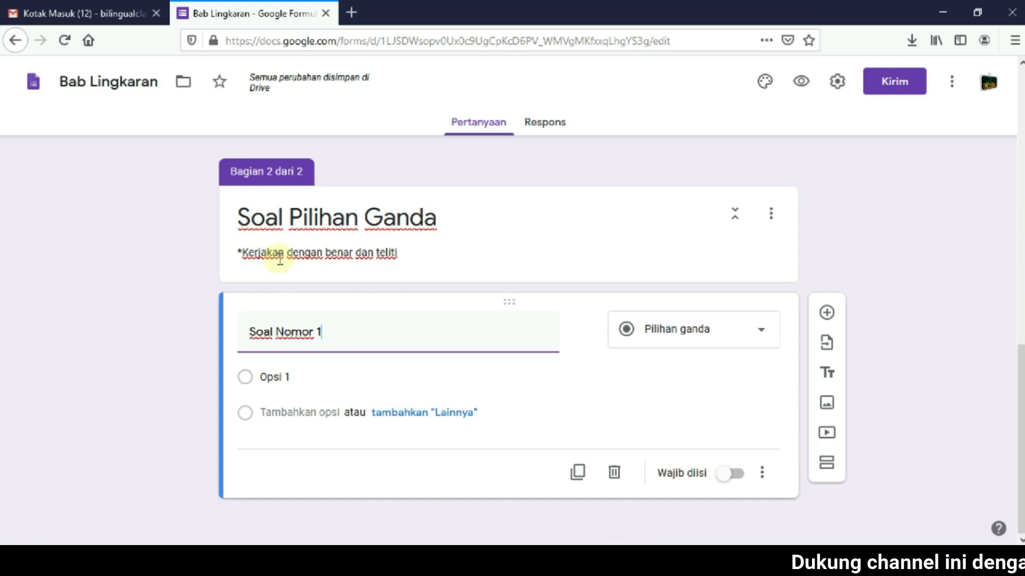
# - Fill in the answer options A, B, C and D for the Soal Nomor 1 question
pyautogui.moveTo(388, 371)
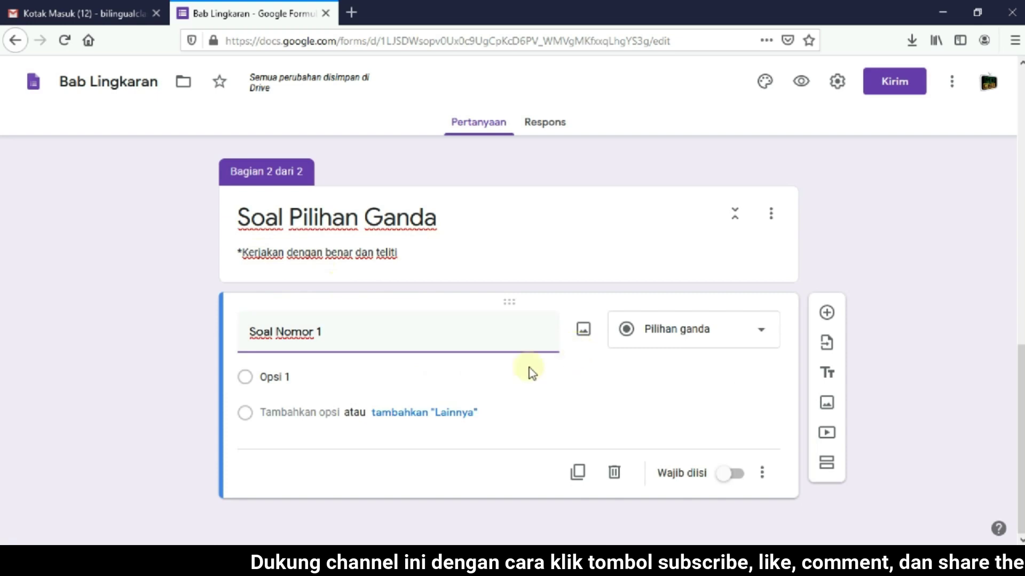
pyautogui.click(389, 377)
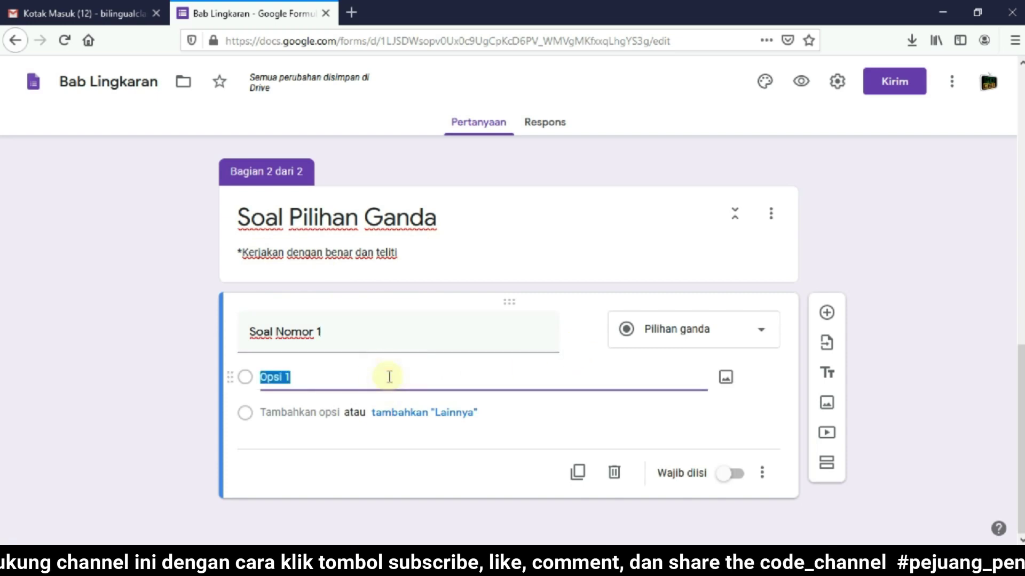
pyautogui.write('A')
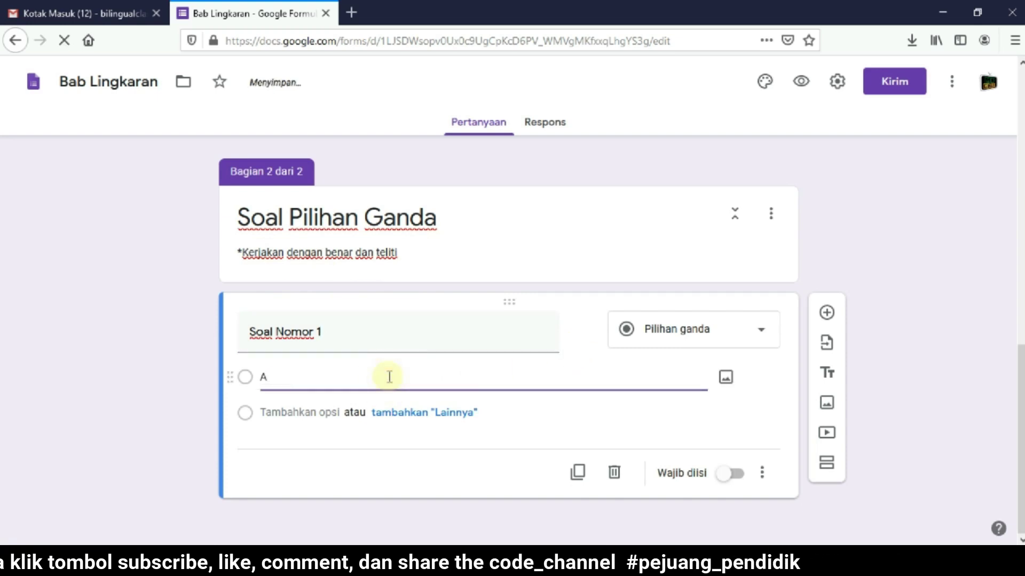
pyautogui.press('Return')
pyautogui.write('B')
pyautogui.press('Return')
pyautogui.write('C')
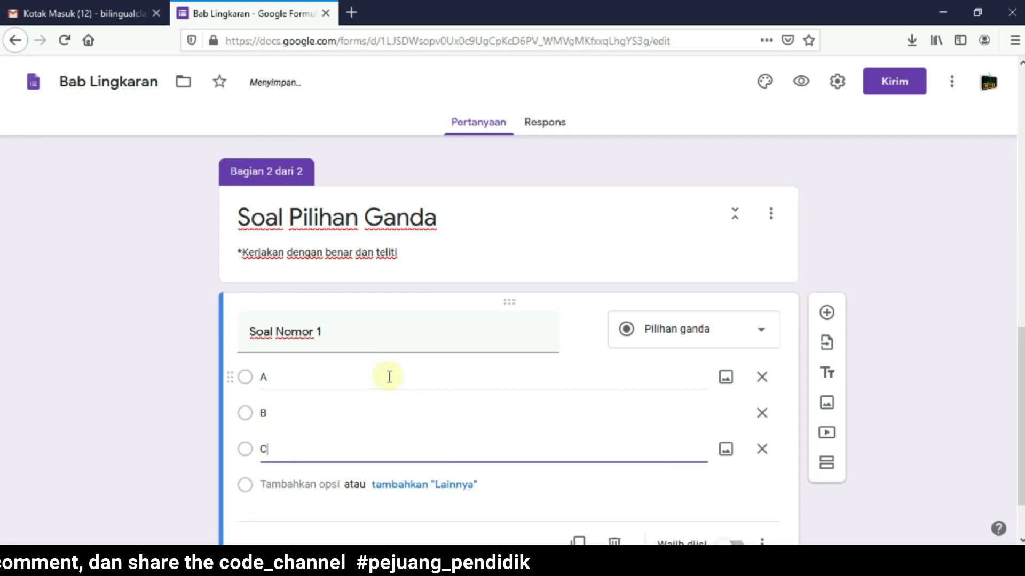
pyautogui.press('Return')
pyautogui.write('D')
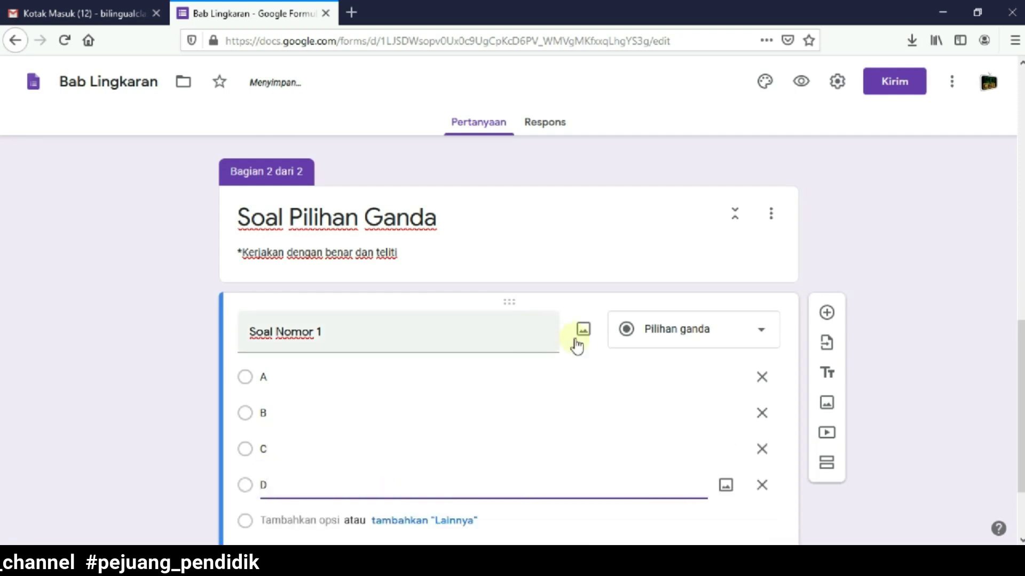
# - Insert the image file "Soal No.1" from the 3.1 Bab Lingkaran folder into the Soal Nomor 1 question
pyautogui.click(583, 337)
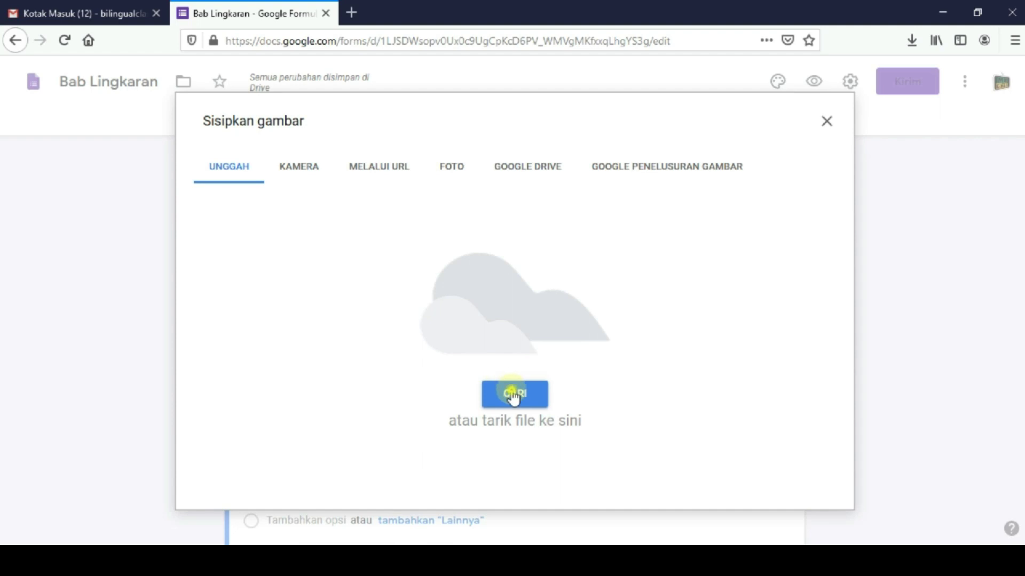
pyautogui.click(512, 395)
pyautogui.doubleClick(179, 155)
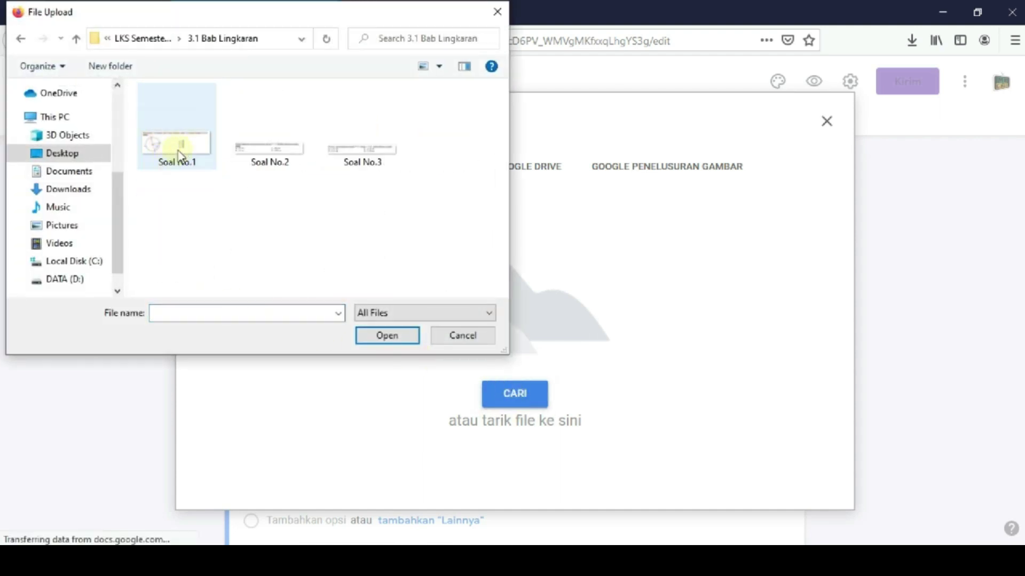
pyautogui.click(179, 155)
pyautogui.click(383, 337)
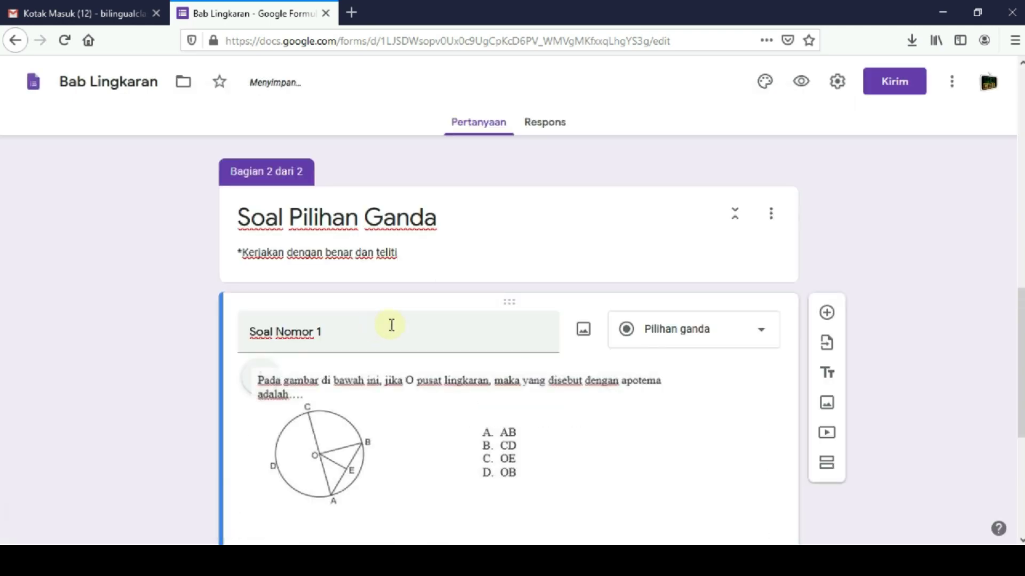
# - Duplicate the Soal Nomor 1 question and retitle the copy "Soal Nomor 2"
pyautogui.scroll(-4, 391, 325)
pyautogui.scroll(3, 391, 325)
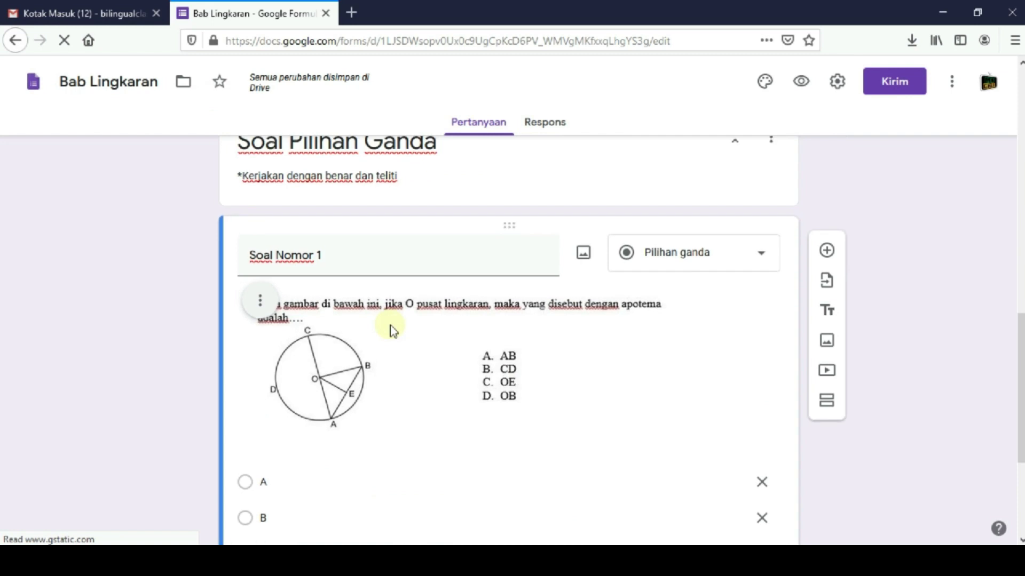
pyautogui.scroll(-4, 390, 325)
pyautogui.scroll(3, 389, 325)
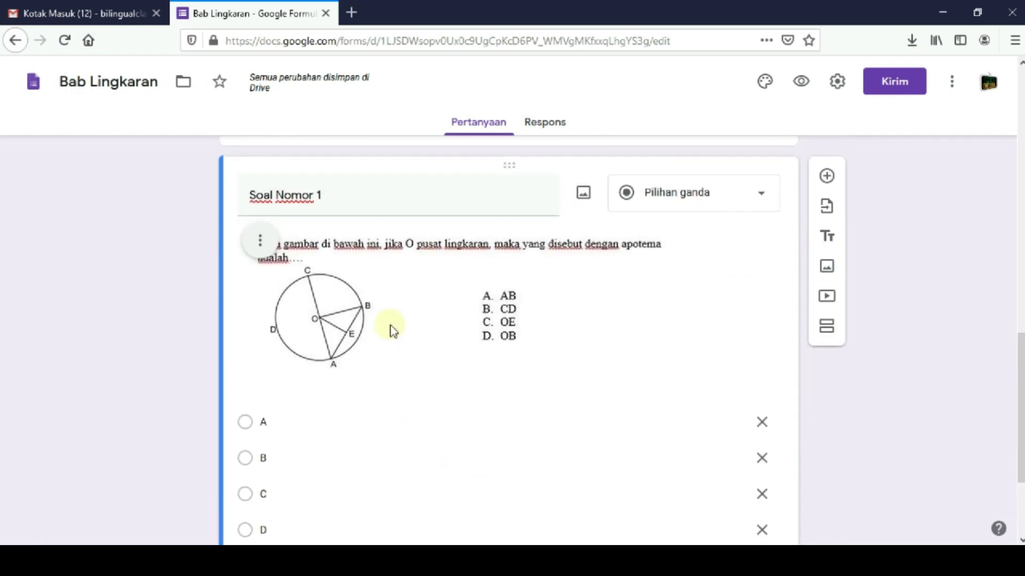
pyautogui.scroll(-3, 393, 325)
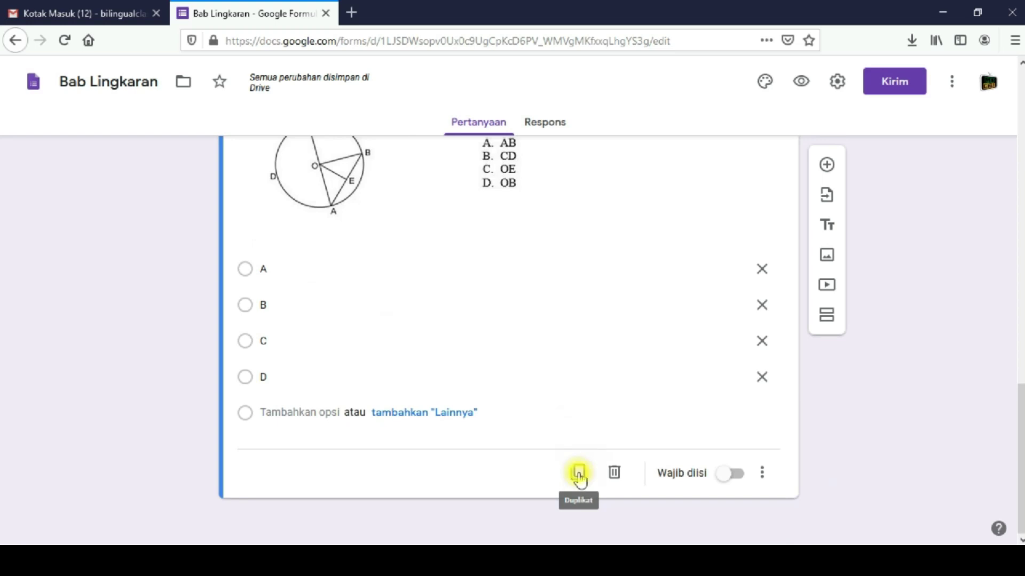
pyautogui.click(579, 475)
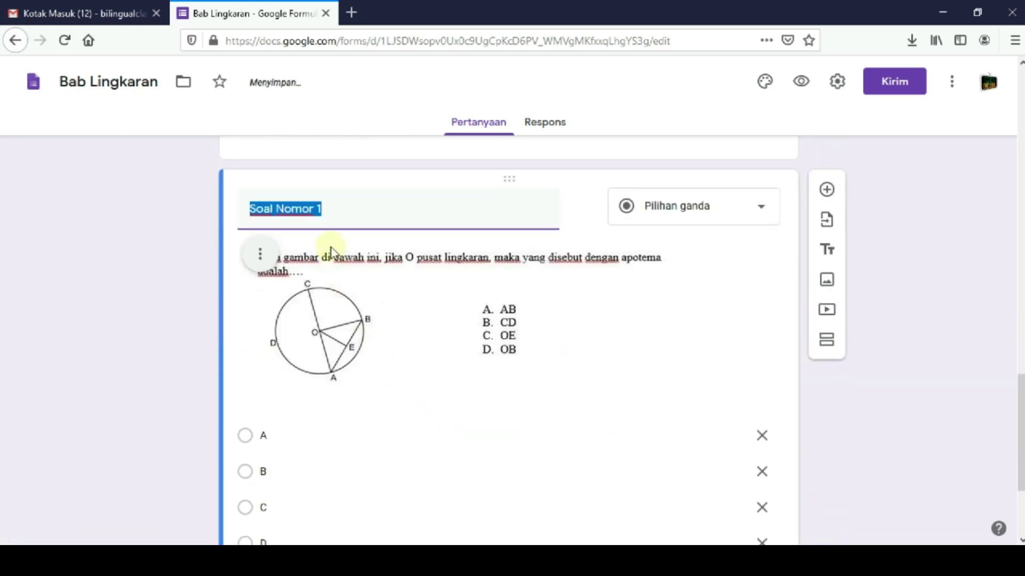
pyautogui.click(339, 213)
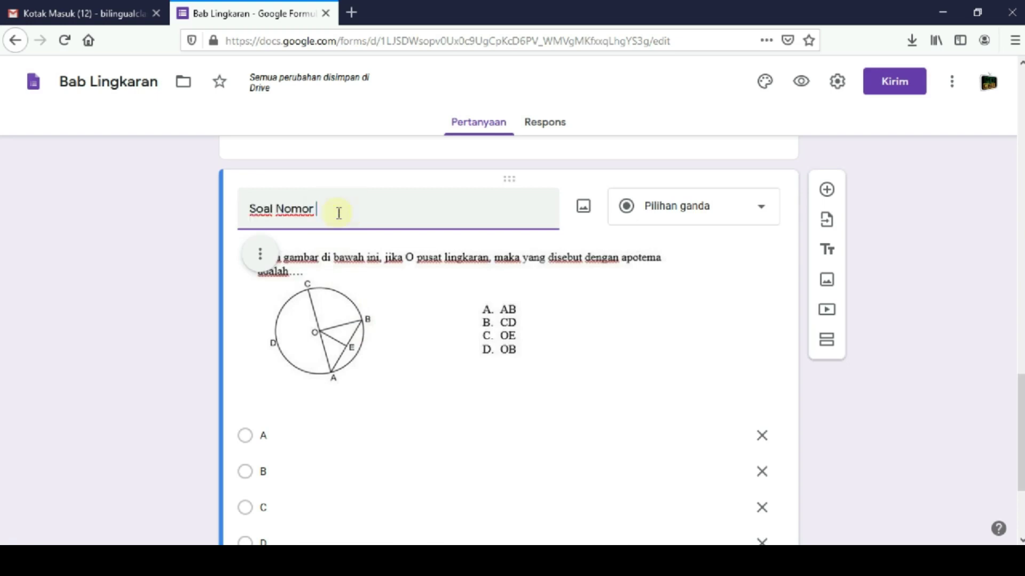
pyautogui.write('2')
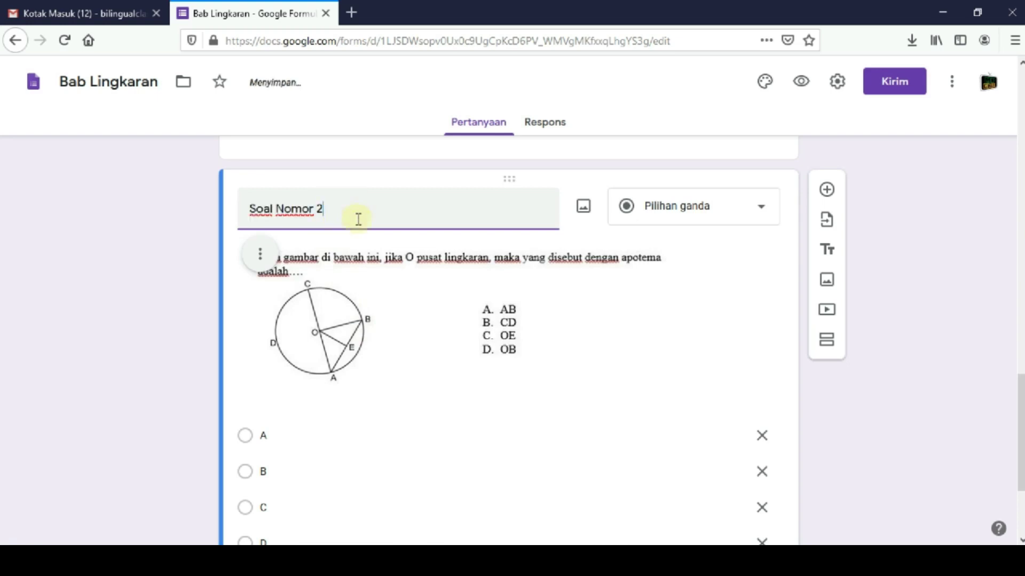
# - Replace the Soal Nomor 2 question's image with the file "Soal No.2" from the 3.1 Bab Lingkaran folder
pyautogui.click(583, 206)
pyautogui.click(526, 392)
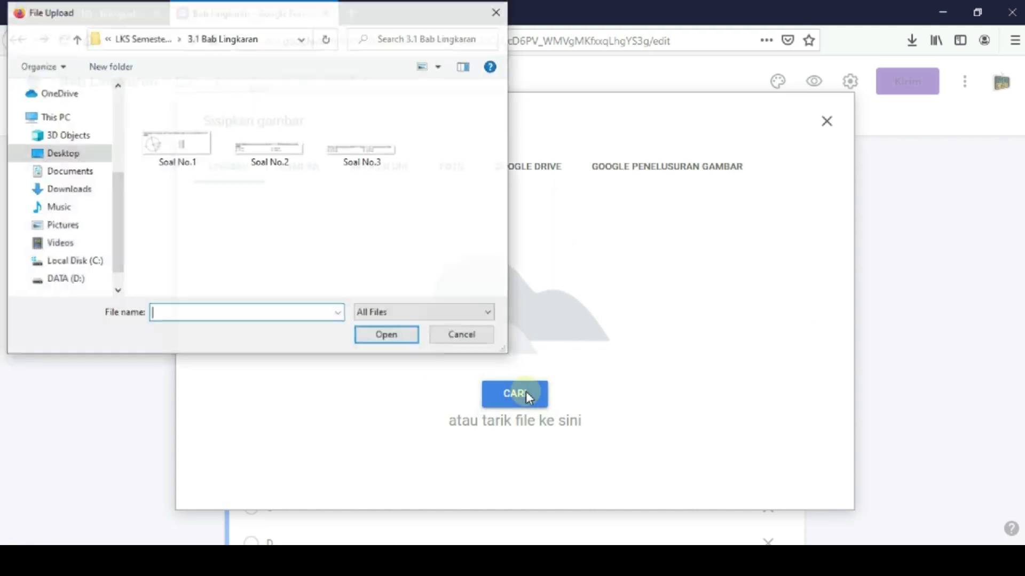
pyautogui.click(290, 160)
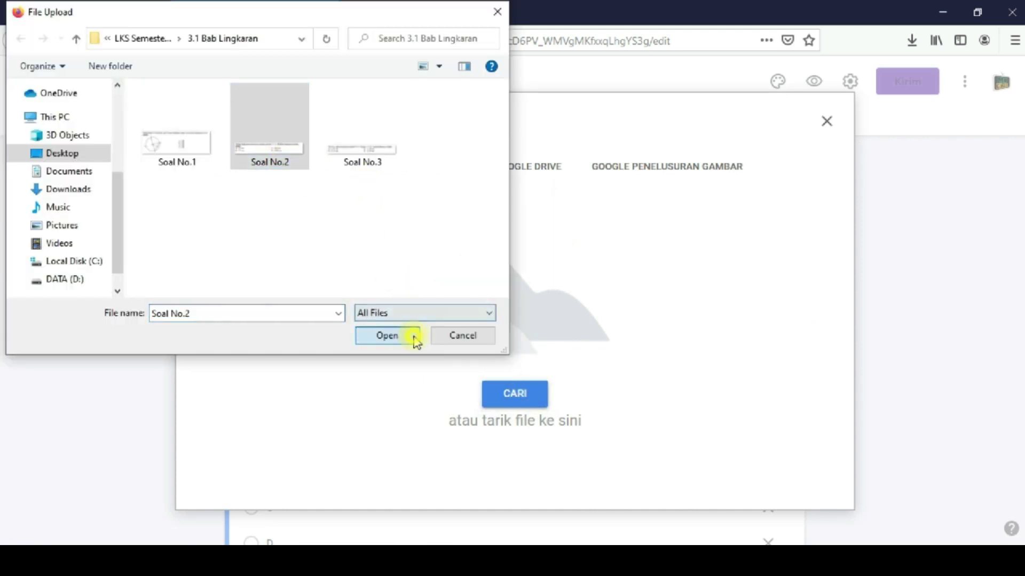
pyautogui.click(413, 336)
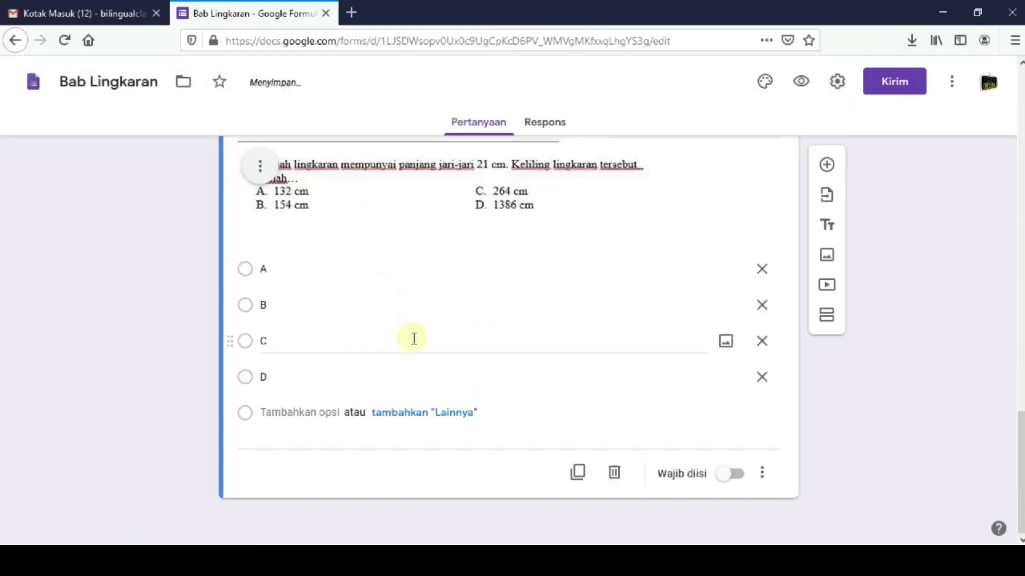
# - Make both the Soal Nomor 1 and Soal Nomor 2 questions required
pyautogui.scroll(9, 413, 339)
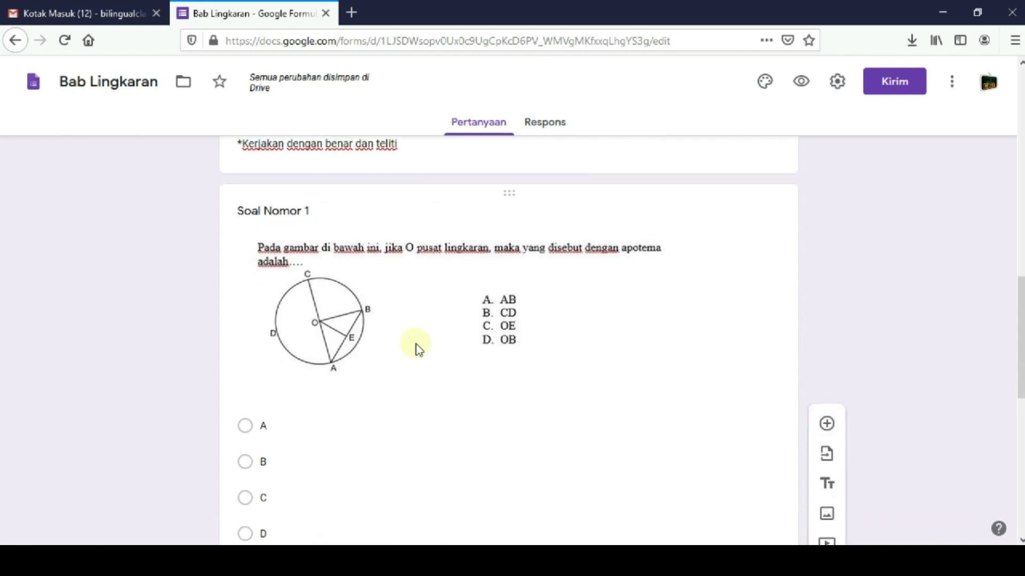
pyautogui.scroll(-8, 415, 344)
pyautogui.scroll(-2, 417, 343)
pyautogui.scroll(6, 417, 343)
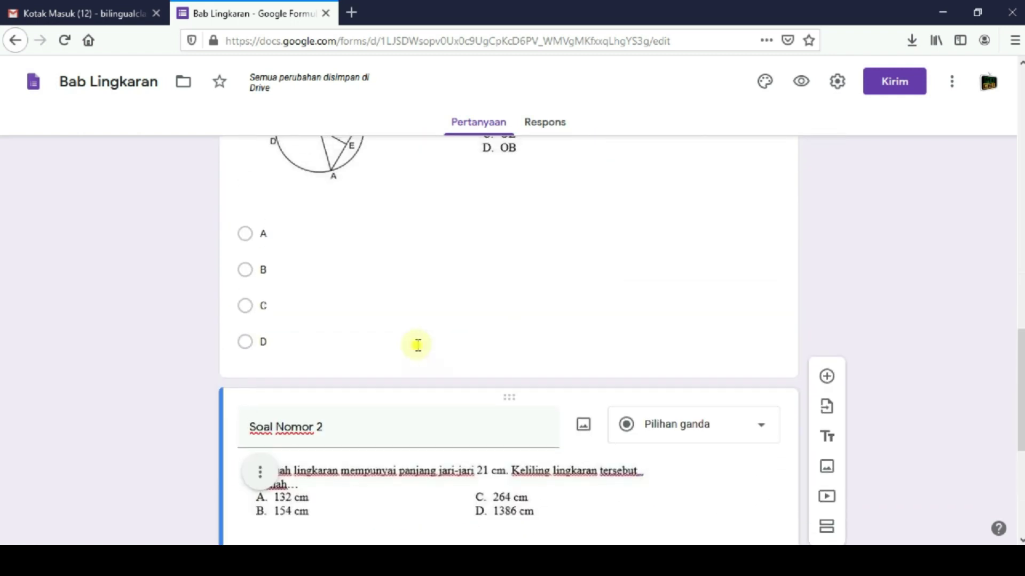
pyautogui.click(418, 345)
pyautogui.click(739, 468)
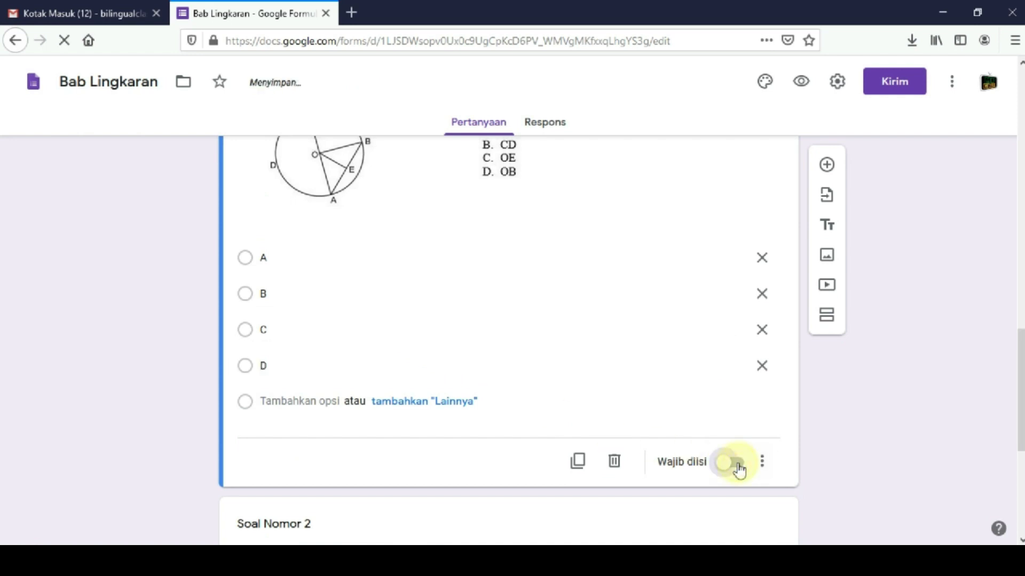
pyautogui.scroll(-5, 487, 350)
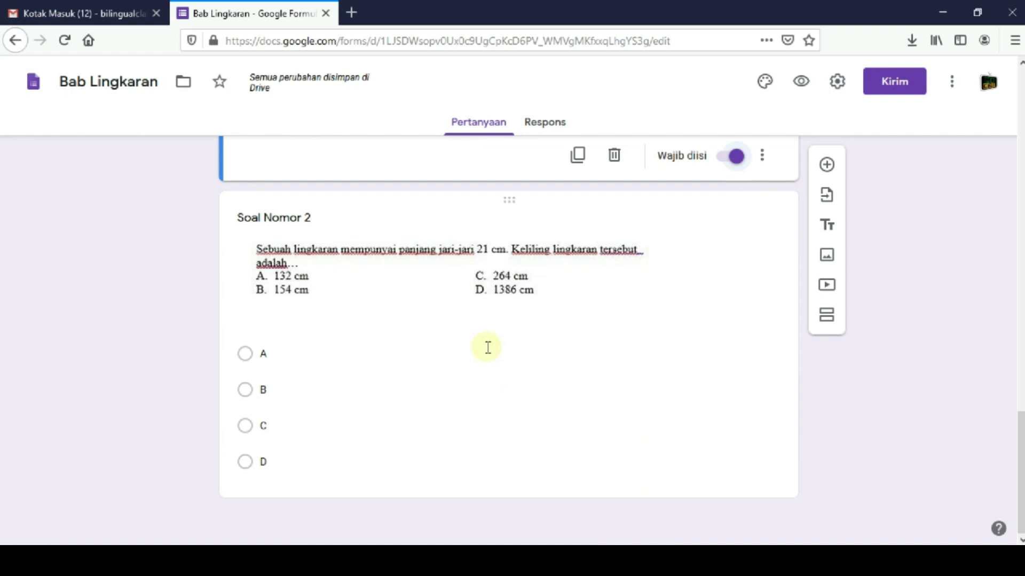
pyautogui.click(488, 348)
pyautogui.click(739, 473)
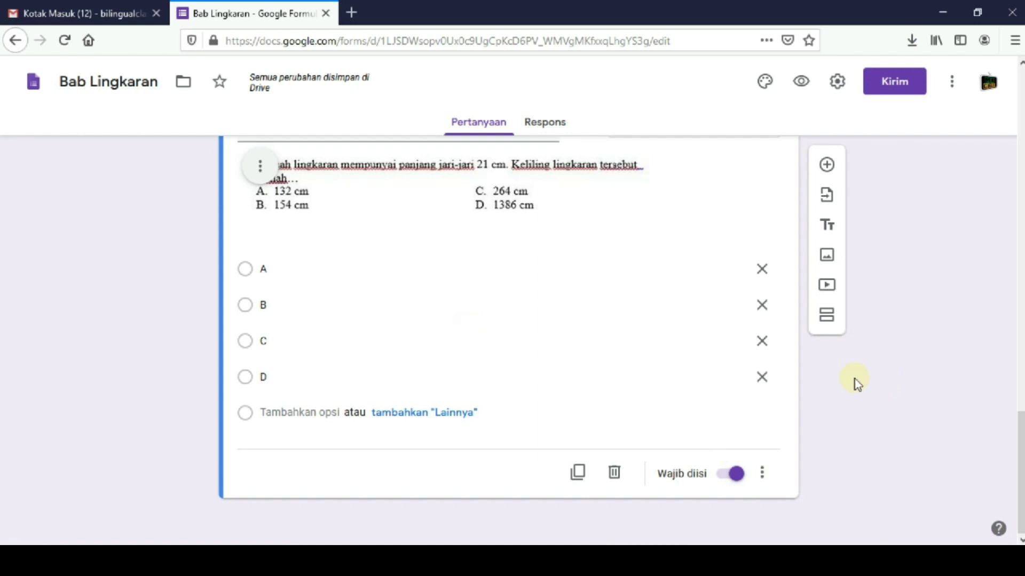
# - Add a new section after the Soal Nomor 2 question
pyautogui.scroll(7, 606, 347)
pyautogui.scroll(4, 447, 312)
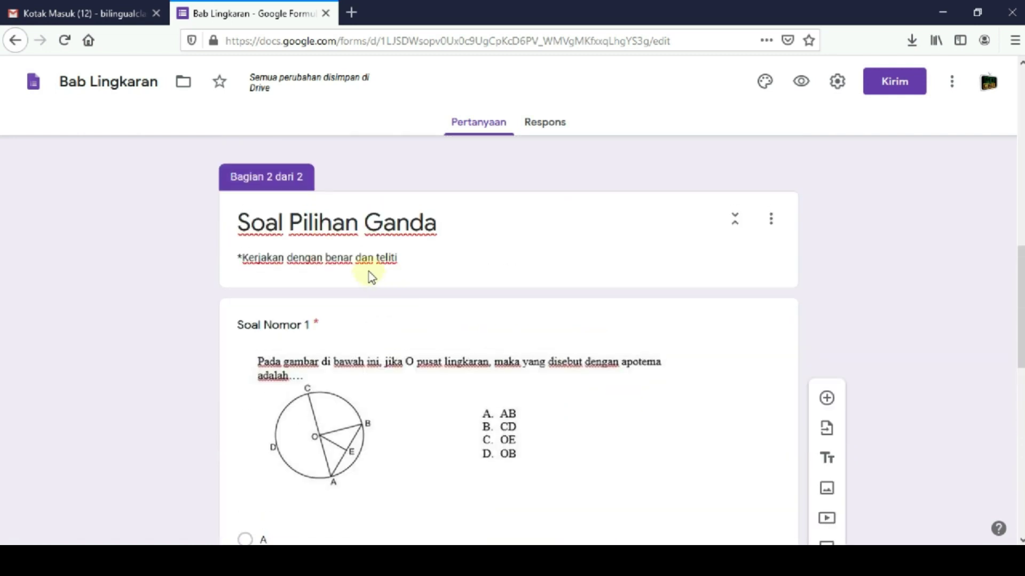
pyautogui.scroll(-10, 614, 407)
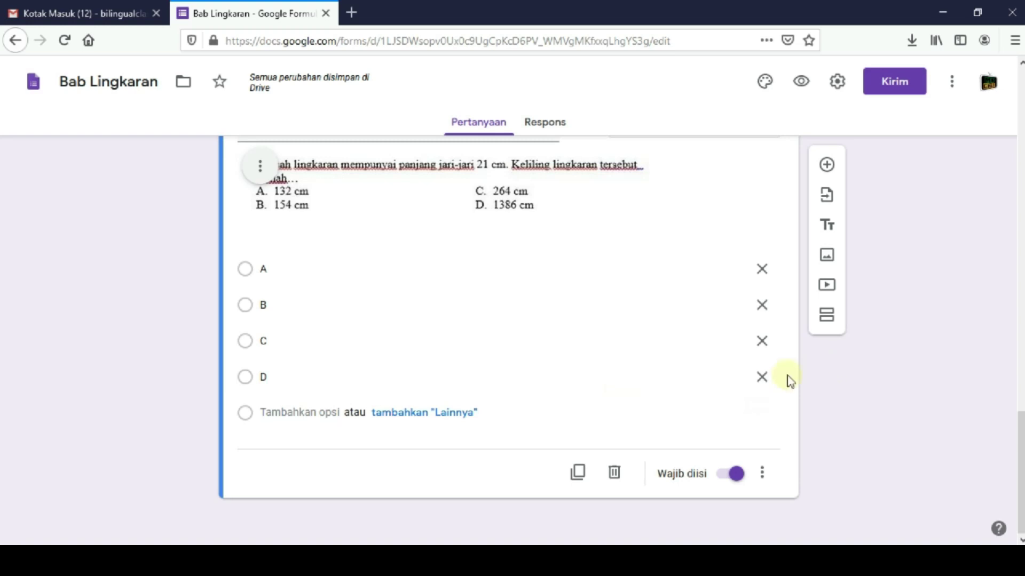
pyautogui.scroll(10, 598, 310)
pyautogui.scroll(-10, 589, 315)
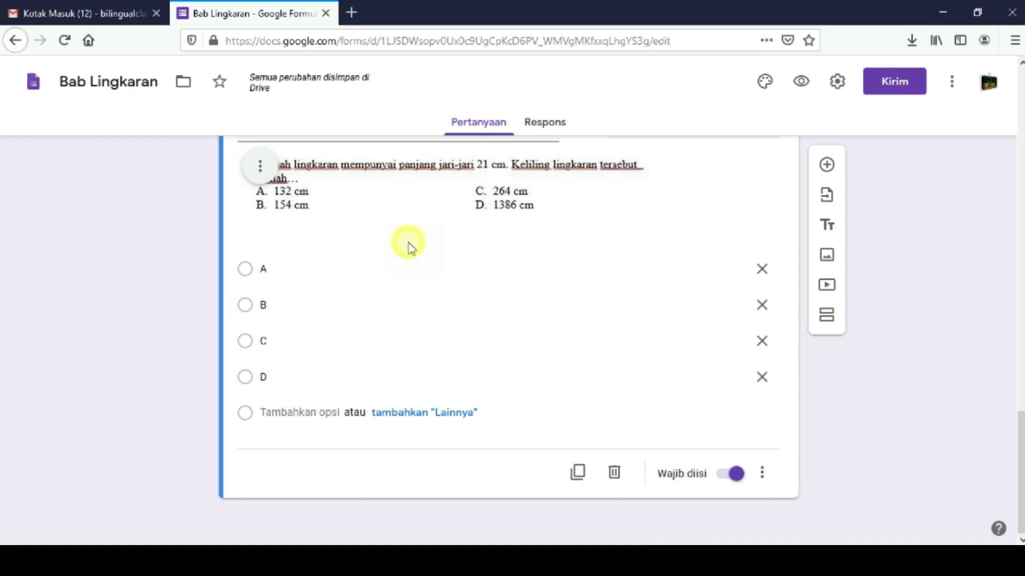
pyautogui.click(831, 323)
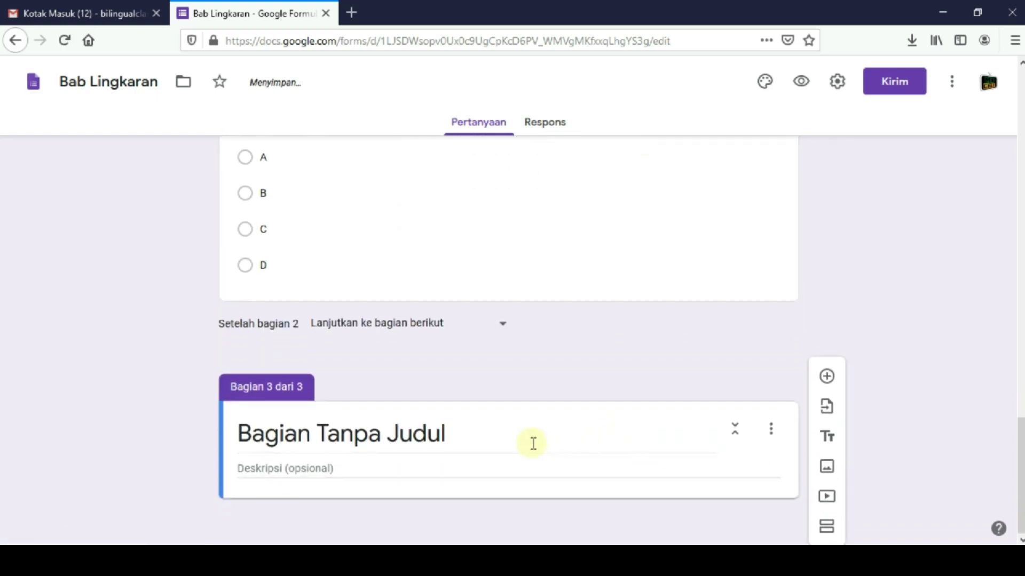
# - Extend the title of section 2 to "Soal Pilihan Ganda bagian I"
pyautogui.scroll(10, 521, 444)
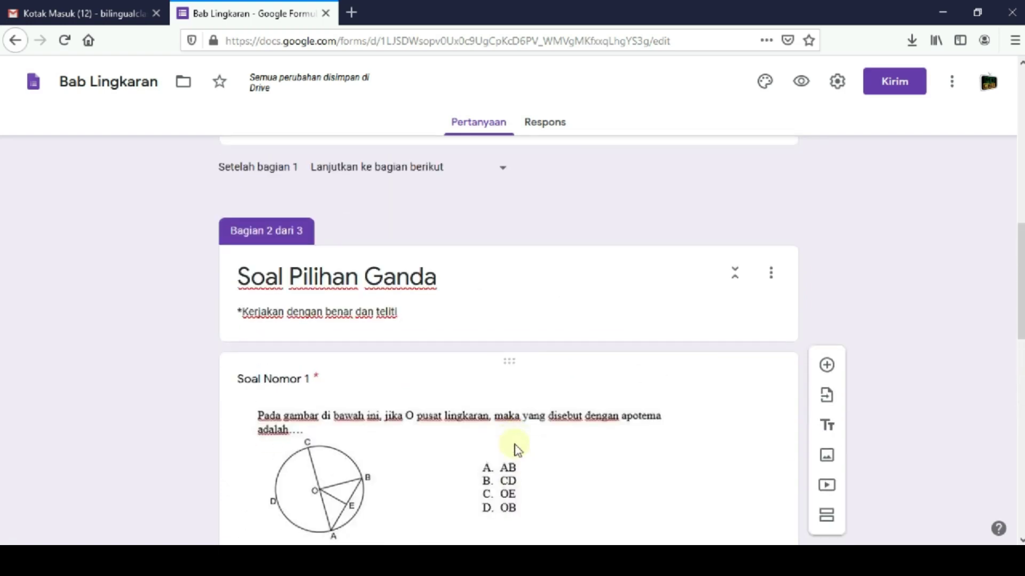
pyautogui.scroll(-10, 515, 447)
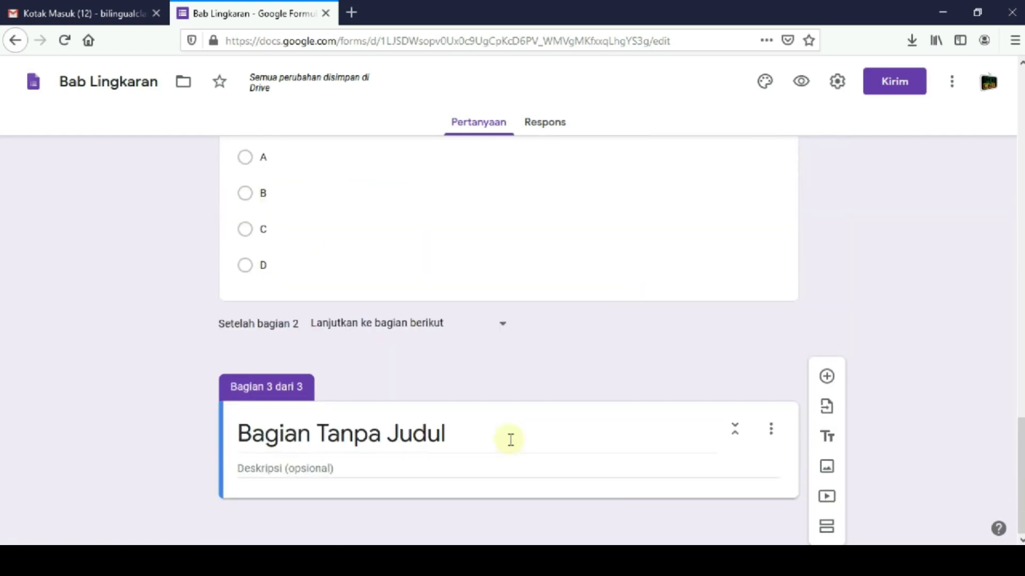
pyautogui.scroll(3, 467, 302)
pyautogui.scroll(-3, 434, 338)
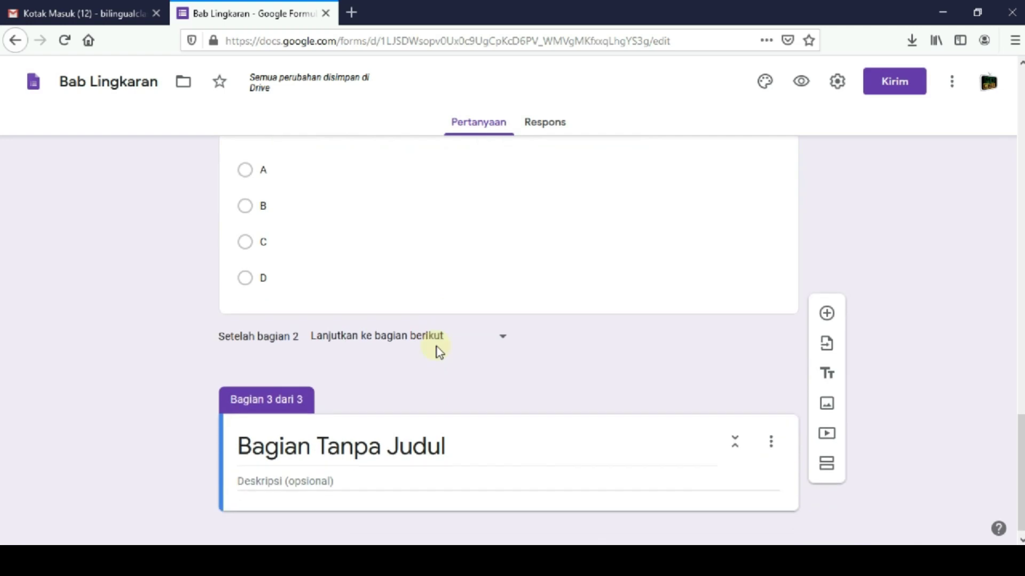
pyautogui.scroll(1, 434, 347)
pyautogui.scroll(10, 440, 314)
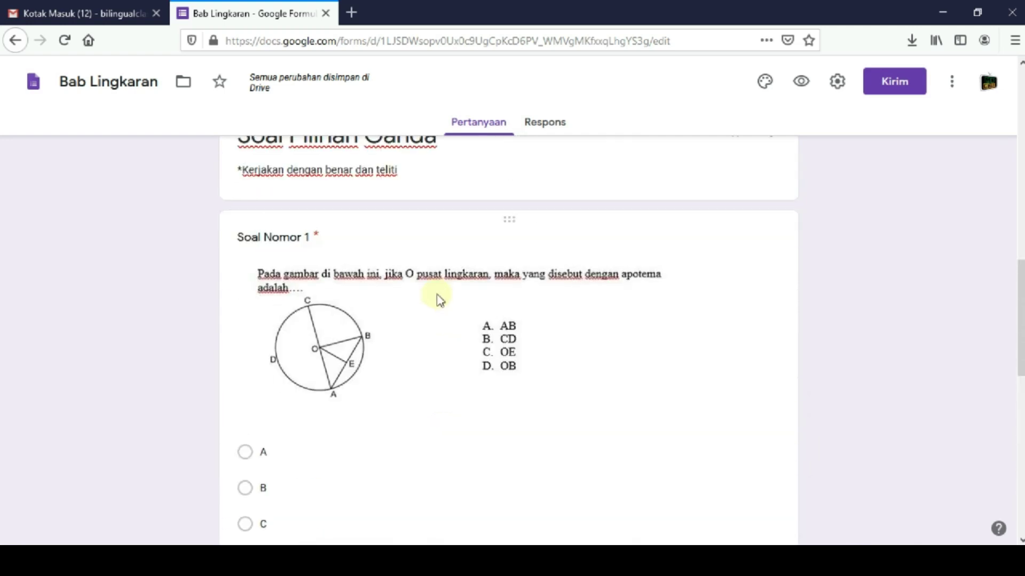
pyautogui.scroll(4, 437, 299)
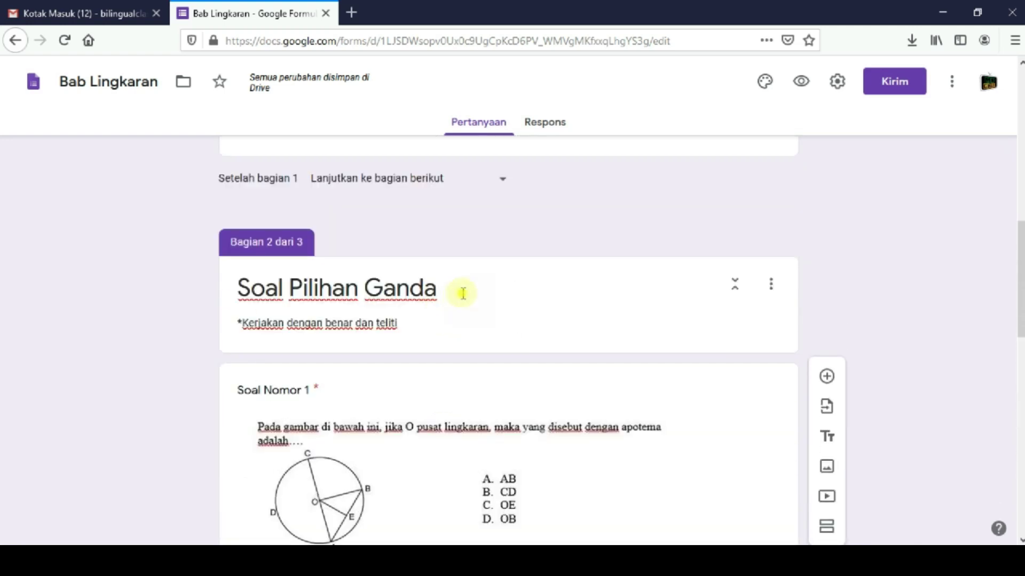
pyautogui.tripleClick(462, 293)
pyautogui.doubleClick(463, 293)
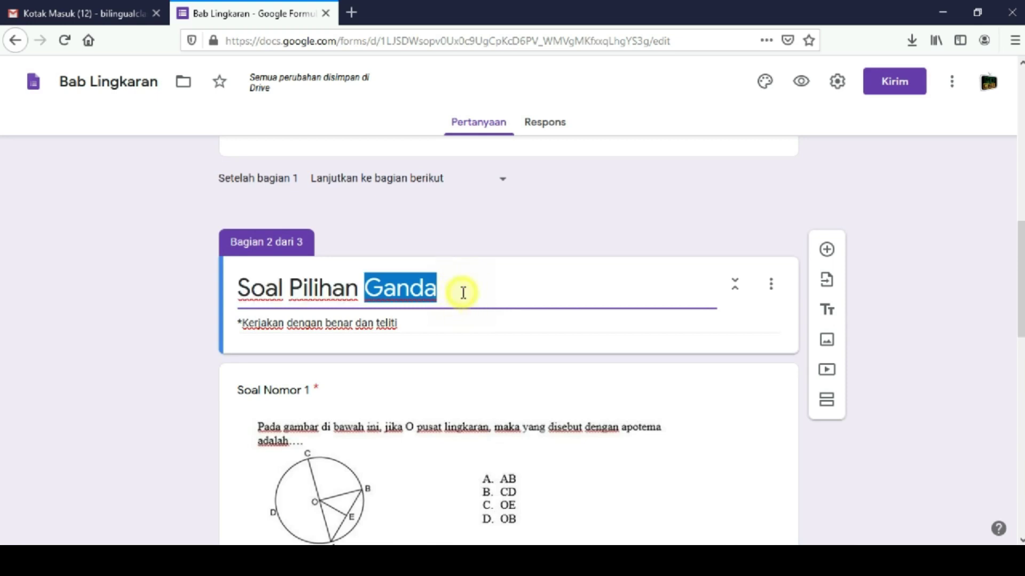
pyautogui.click(463, 293)
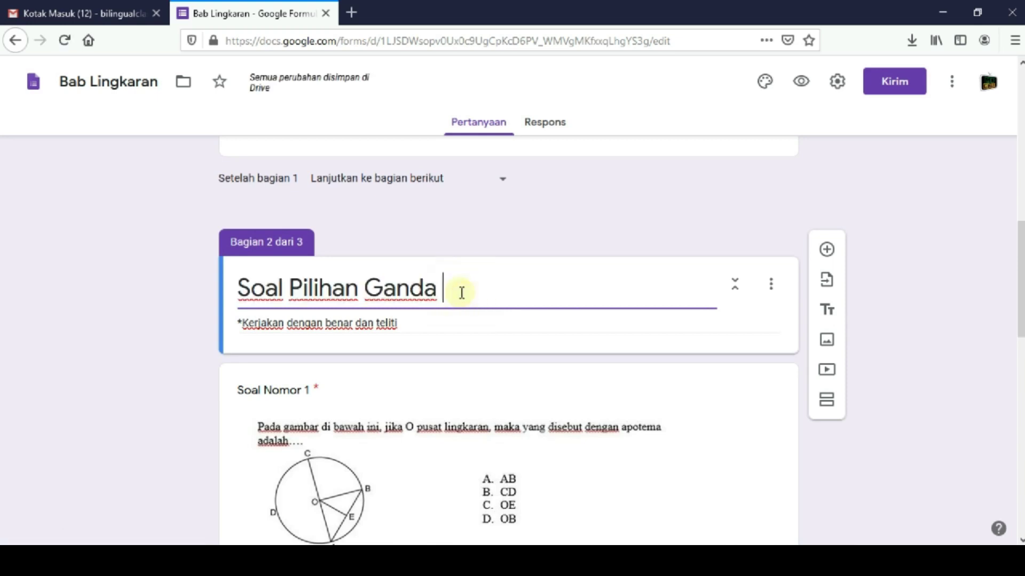
pyautogui.write('n')
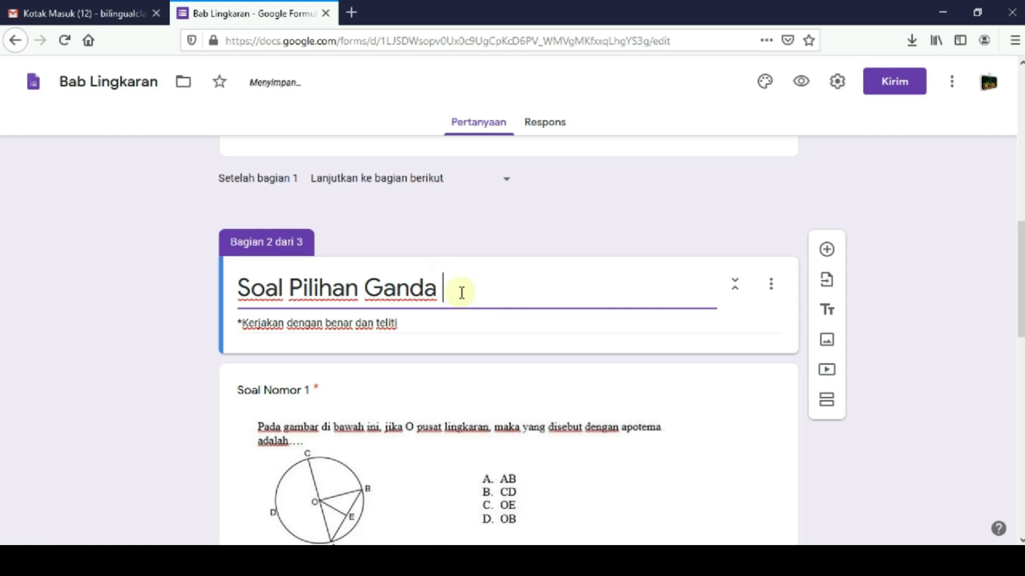
pyautogui.write('o')
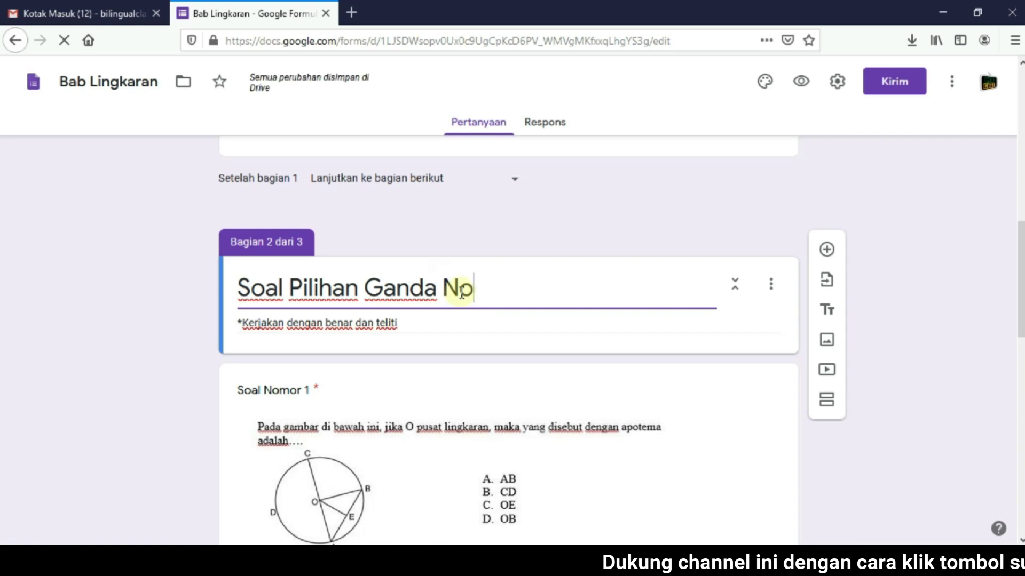
pyautogui.press('BackSpace')
pyautogui.press('BackSpace')
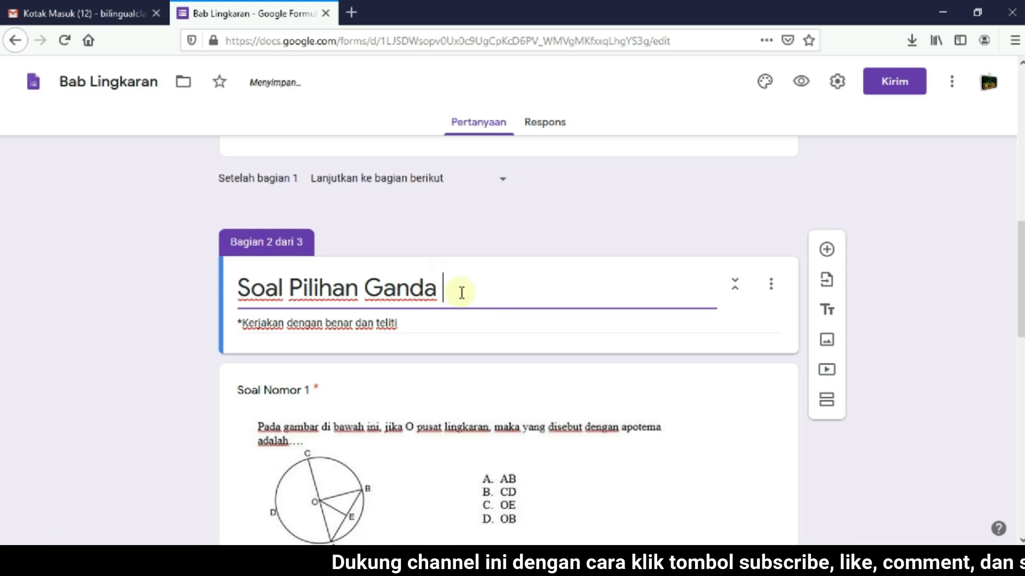
pyautogui.write('bagian I')
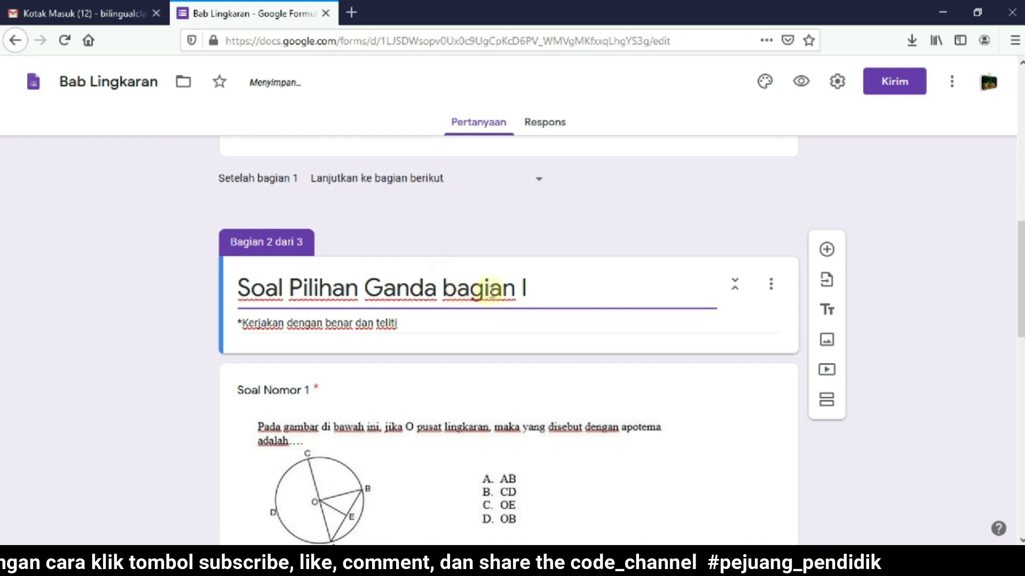
# - Copy section 2's title into the untitled section 3 and extend it to "Soal Pilihan Ganda bagian II"
pyautogui.moveTo(537, 286); pyautogui.dragTo(236, 281)
pyautogui.hotkey('ctrl', 'c')
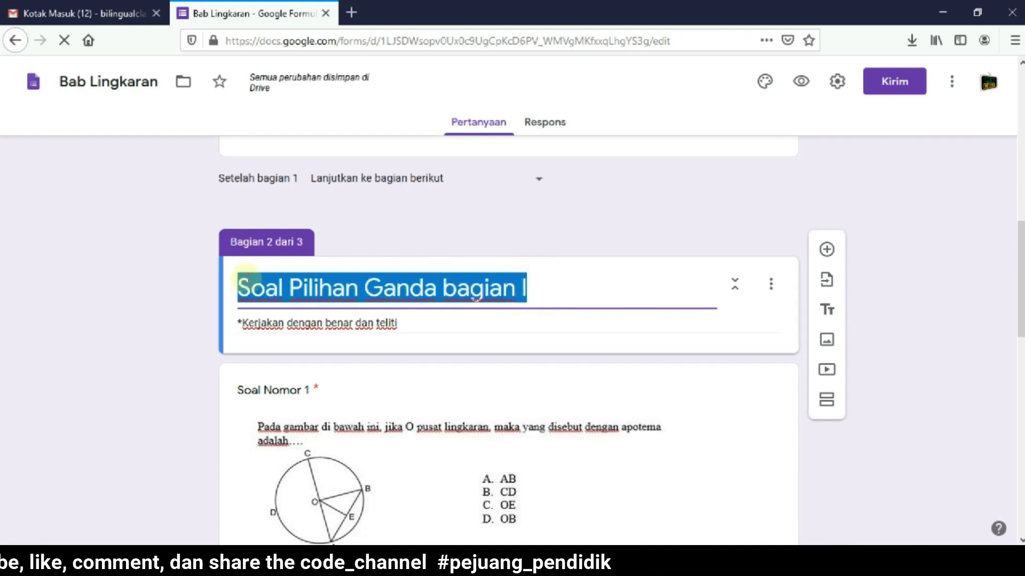
pyautogui.scroll(-7, 373, 320)
pyautogui.click(372, 434)
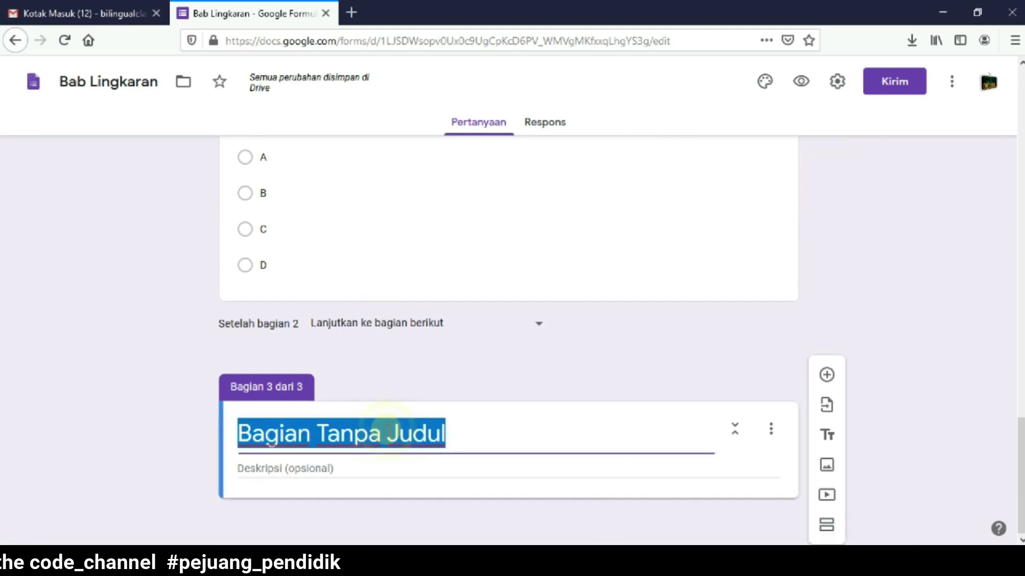
pyautogui.hotkey('ctrl', 'v')
pyautogui.write('I')
pyautogui.scroll(10, 446, 403)
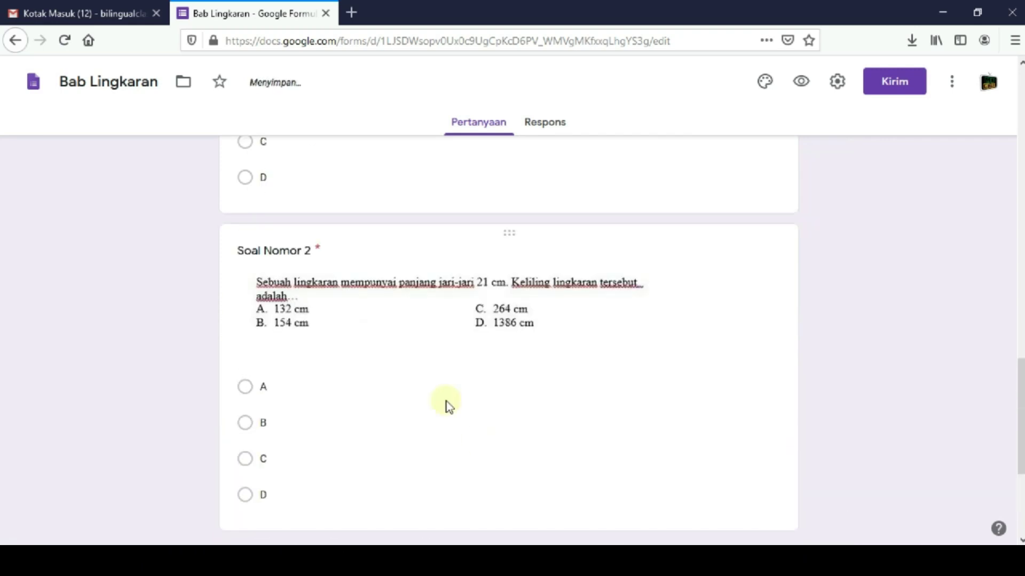
# - Copy section 2's description "*Kerjakan dengan benar dan teliti" into the description of section 3
pyautogui.tripleClick(406, 320)
pyautogui.hotkey('ctrl', 'c')
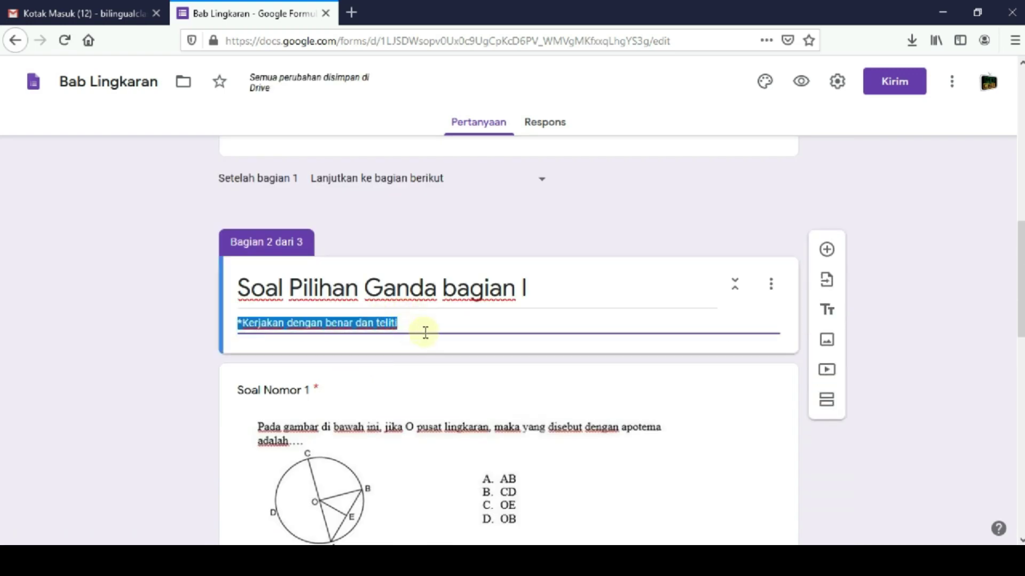
pyautogui.scroll(-10, 432, 346)
pyautogui.click(338, 469)
pyautogui.hotkey('ctrl', 'v')
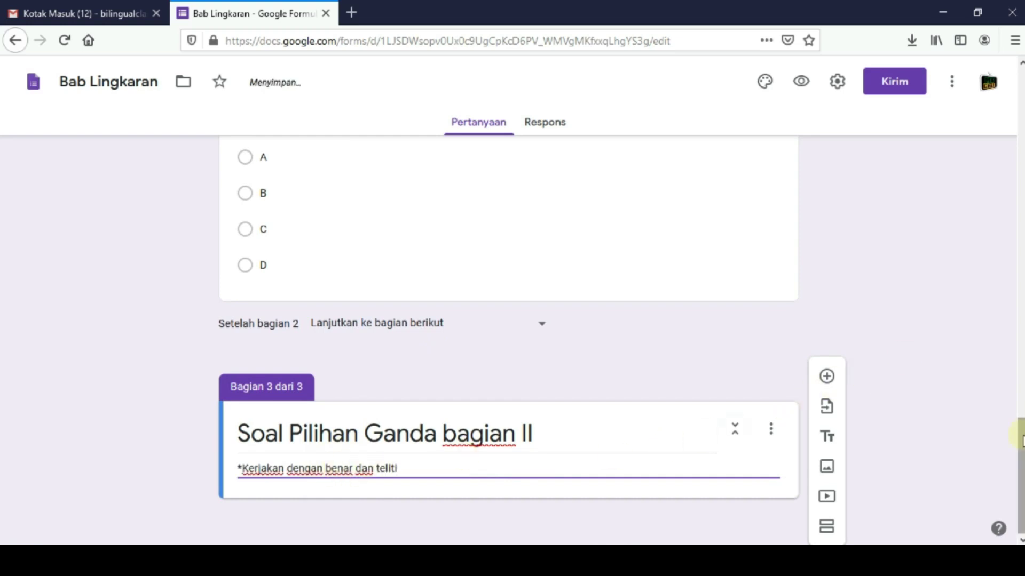
# - Add a multiple-choice question titled "Soal Nomor 3" to section 3
pyautogui.click(826, 378)
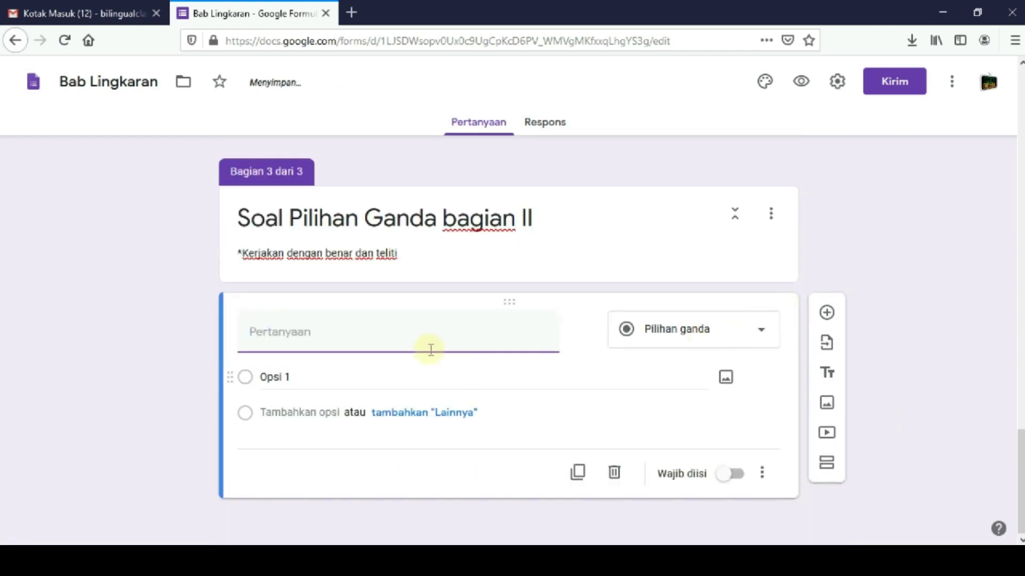
pyautogui.write('S')
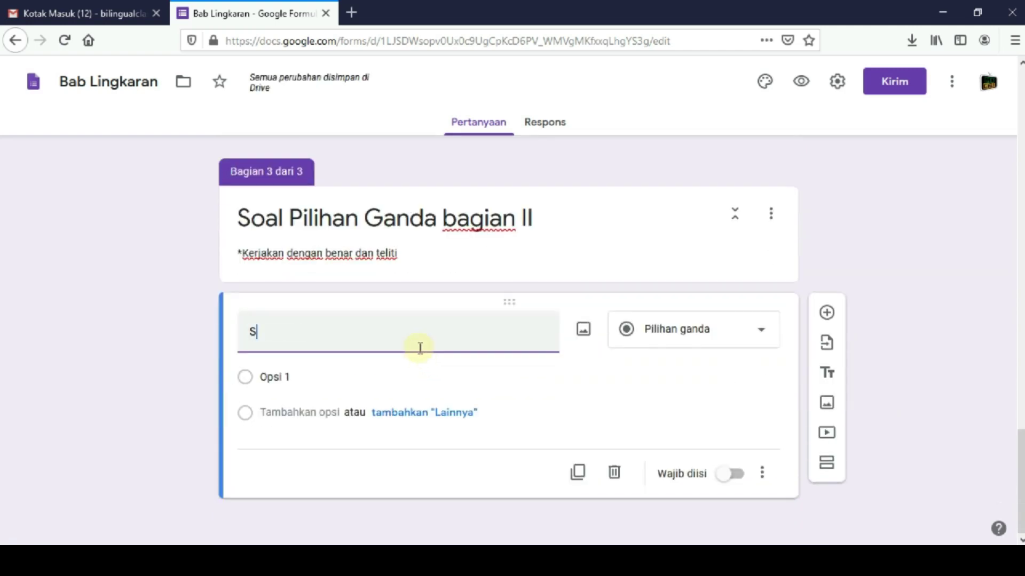
pyautogui.write('o')
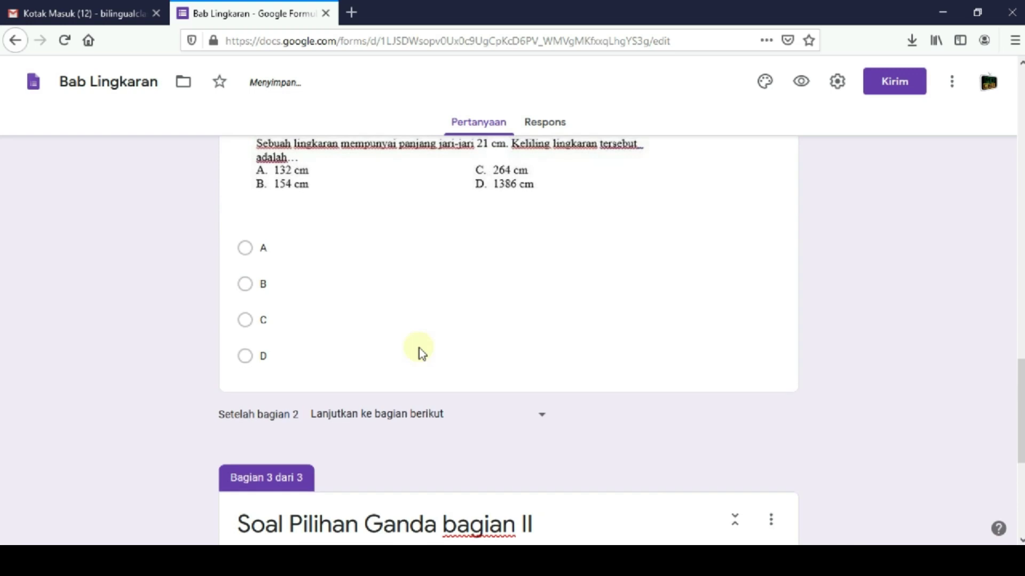
pyautogui.write('al Nomor 3')
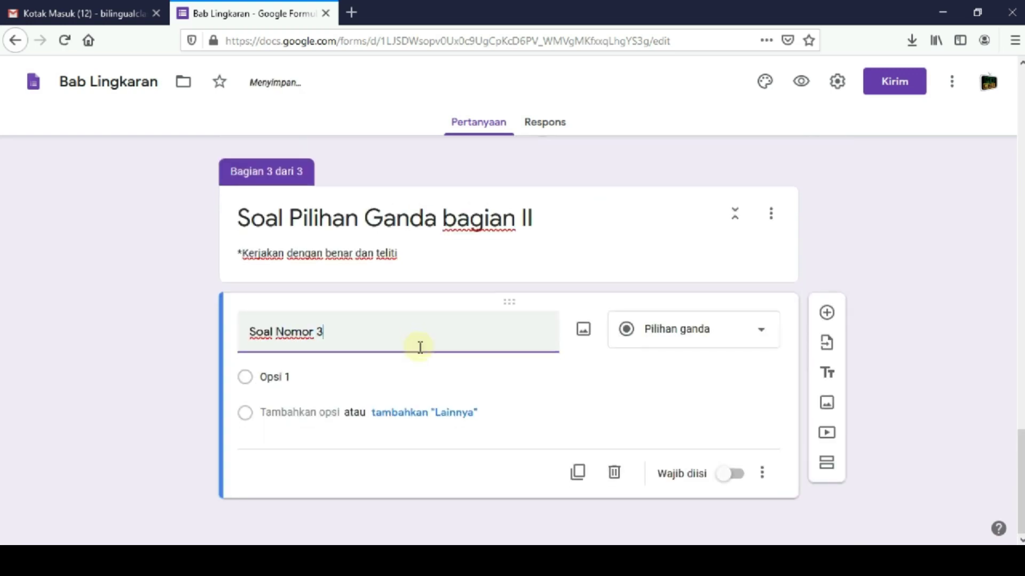
# - Upload the image file Soal No.3 from the 3.1 Bab Lingkaran folder into the Soal Nomor 3 question
pyautogui.click(581, 333)
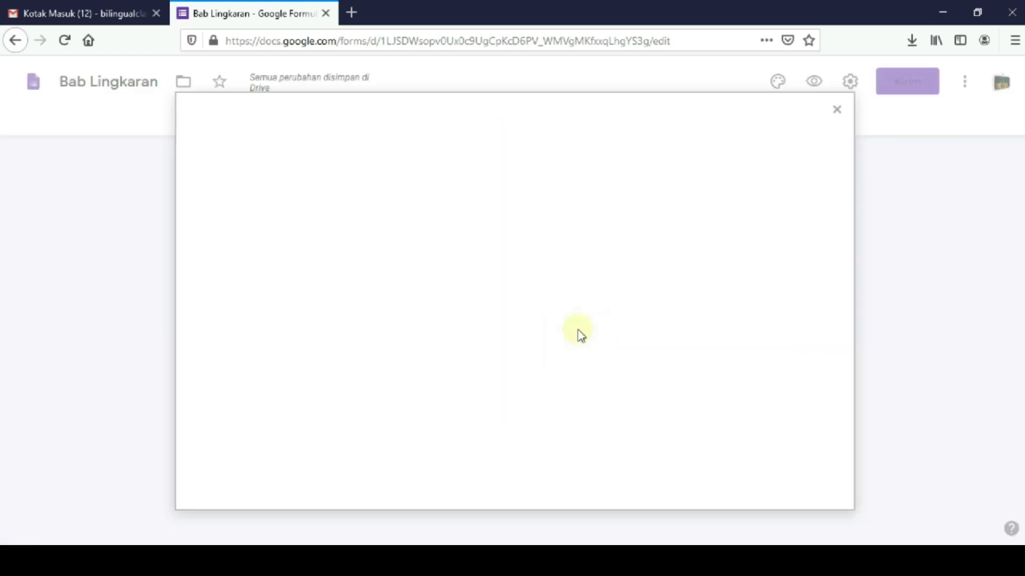
pyautogui.click(520, 398)
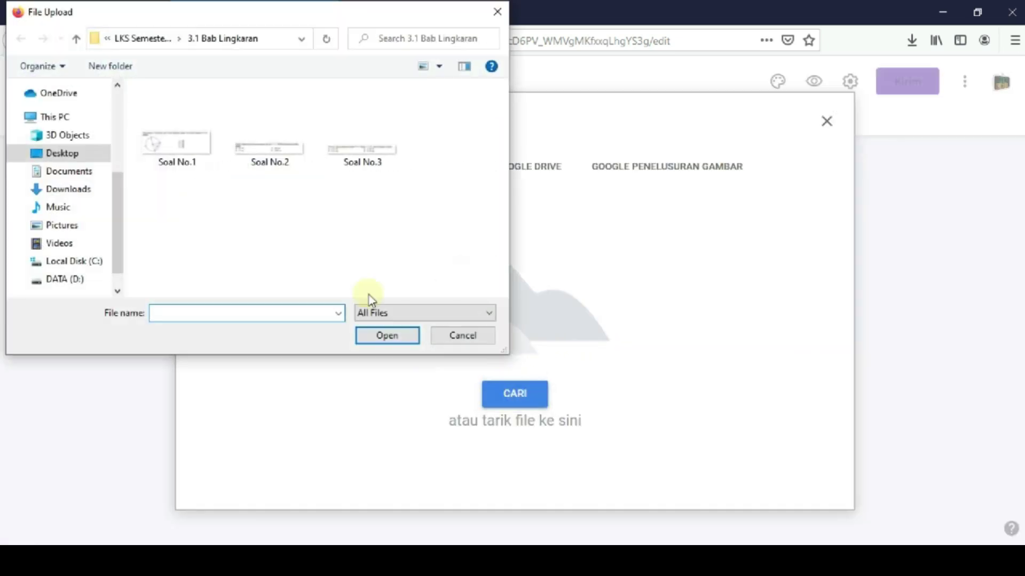
pyautogui.click(359, 155)
pyautogui.click(387, 336)
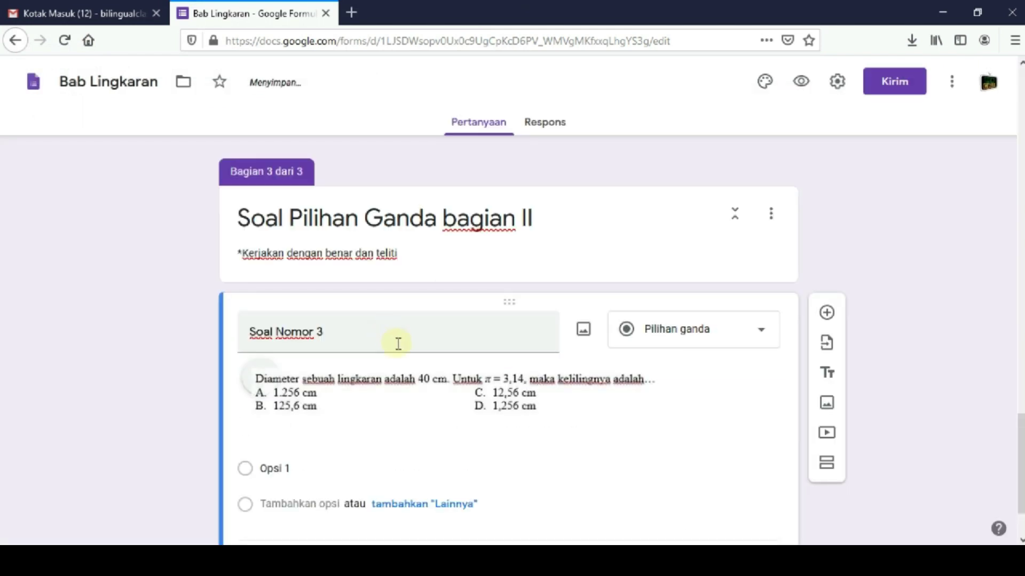
# - Fill in the answer options A, B, C and D for the Soal Nomor 3 question
pyautogui.scroll(-2, 382, 373)
pyautogui.click(300, 377)
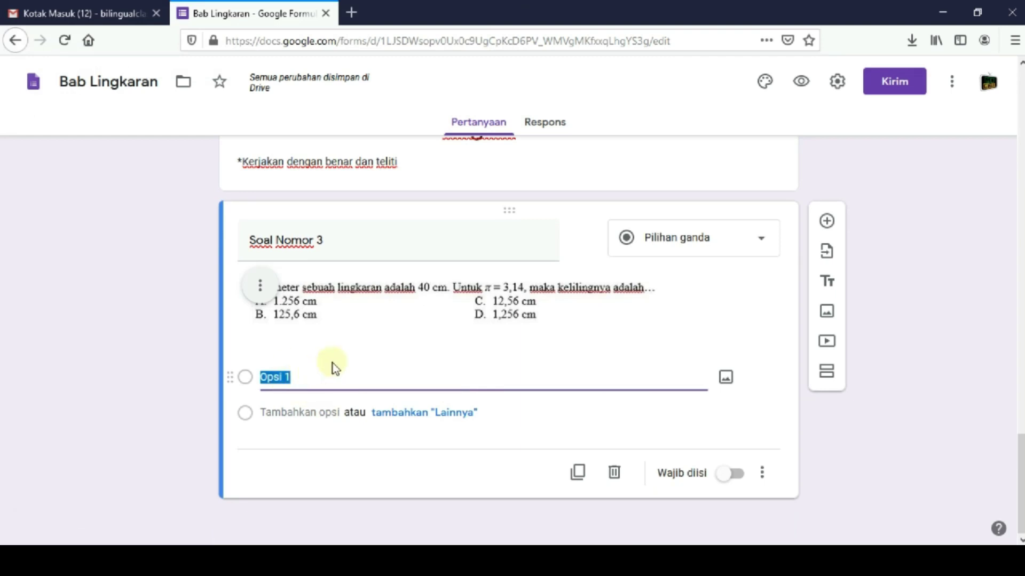
pyautogui.scroll(4, 332, 362)
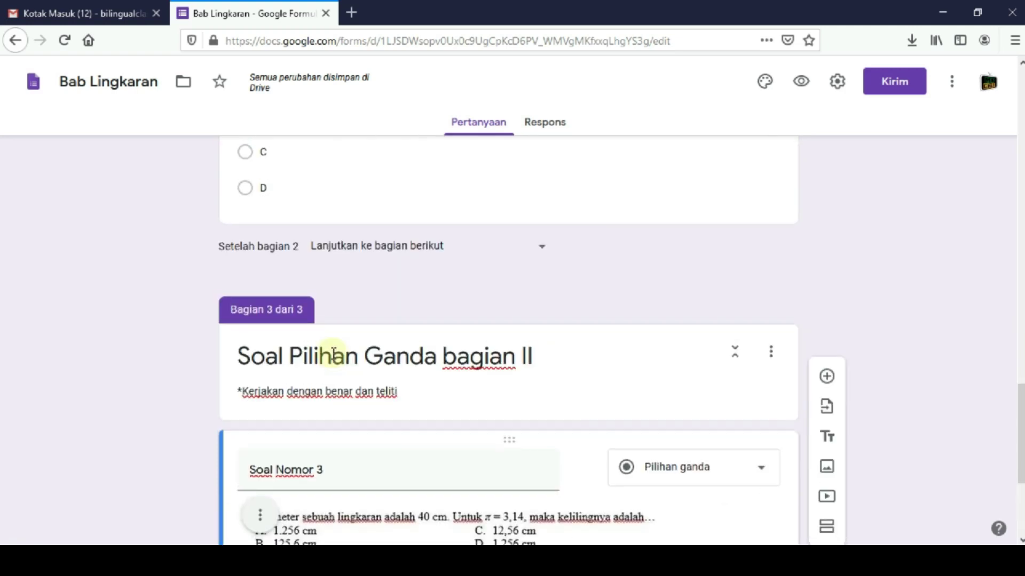
pyautogui.scroll(1, 332, 356)
pyautogui.scroll(-4, 398, 372)
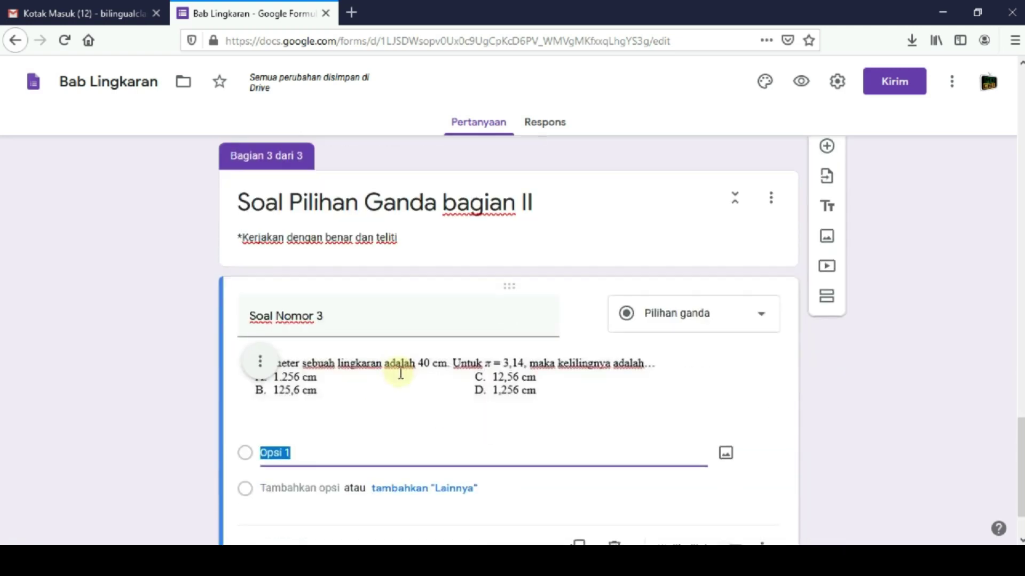
pyautogui.scroll(-1, 400, 373)
pyautogui.scroll(4, 400, 372)
pyautogui.scroll(4, 400, 375)
pyautogui.scroll(-8, 400, 375)
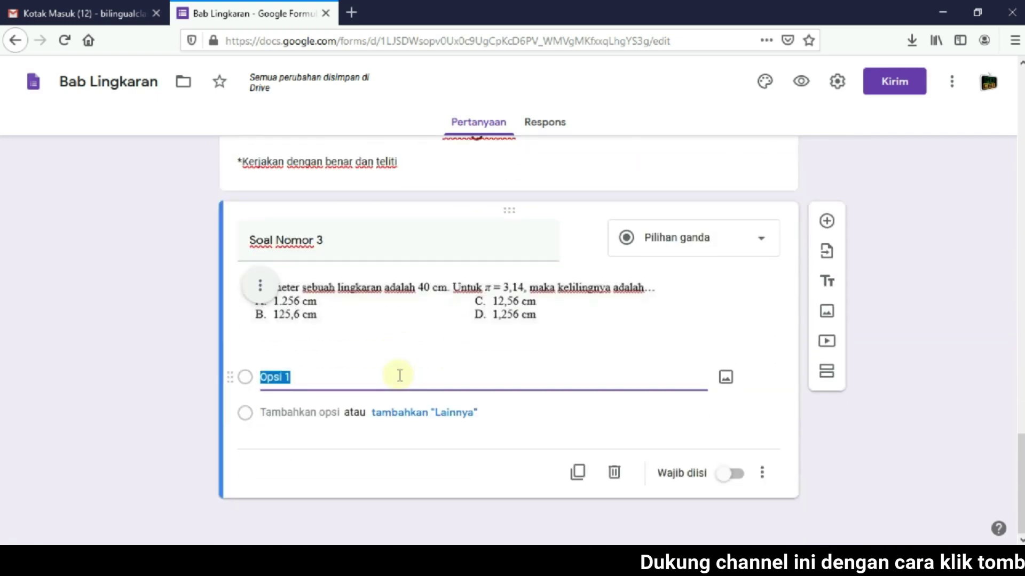
pyautogui.write('A')
pyautogui.click(323, 414)
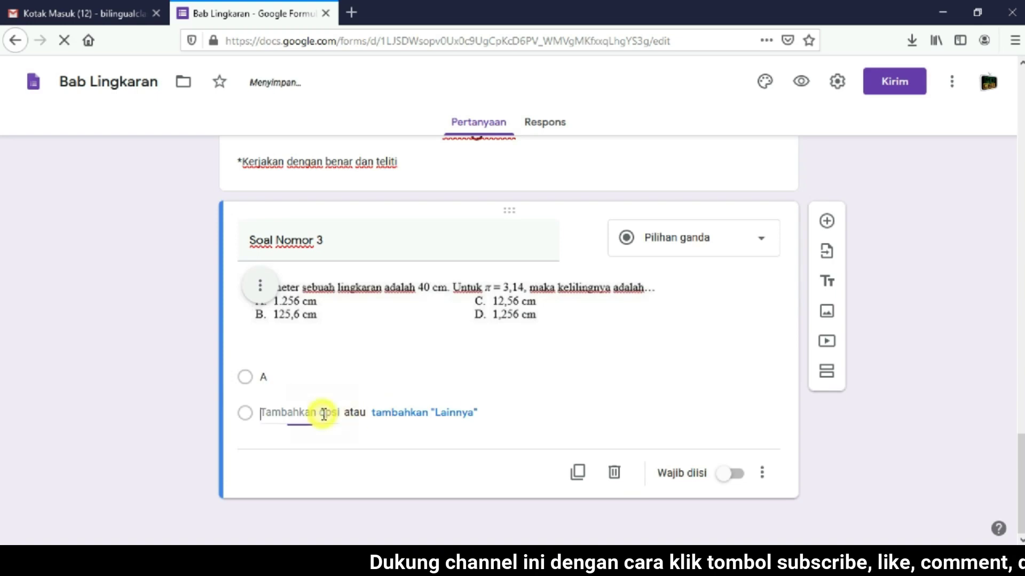
pyautogui.write('B')
pyautogui.scroll(-1, 323, 414)
pyautogui.click(320, 414)
pyautogui.write('C')
pyautogui.scroll(-1, 313, 414)
pyautogui.click(314, 415)
pyautogui.write('D')
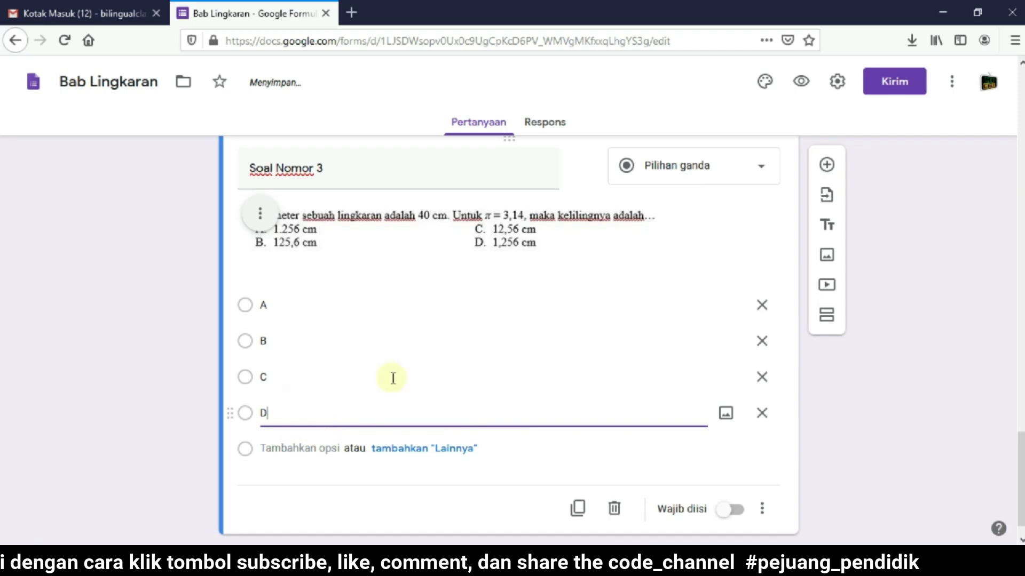
pyautogui.click(887, 359)
# - Add a new section after the Soal Nomor 3 question
pyautogui.scroll(5, 887, 359)
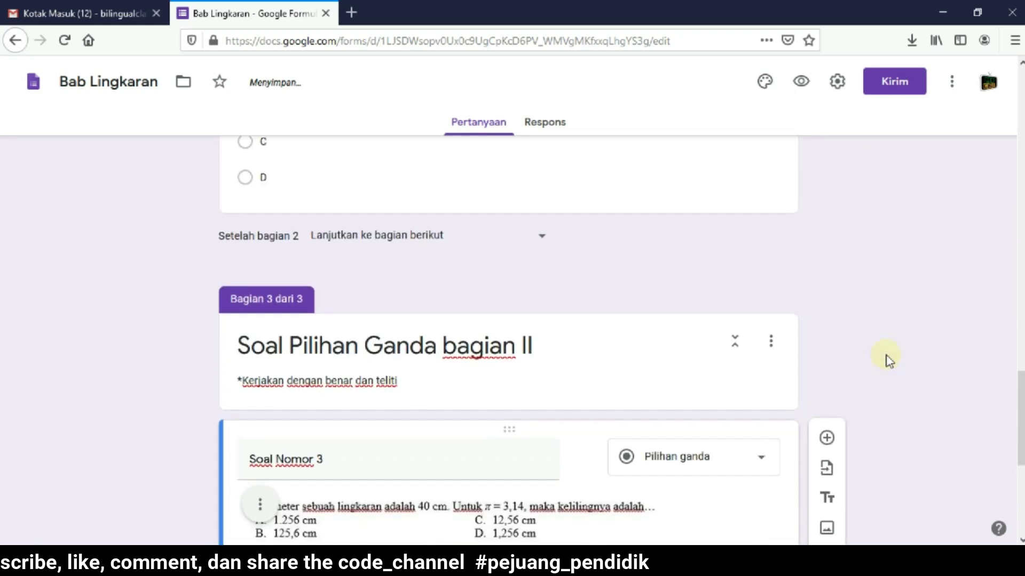
pyautogui.scroll(-5, 887, 359)
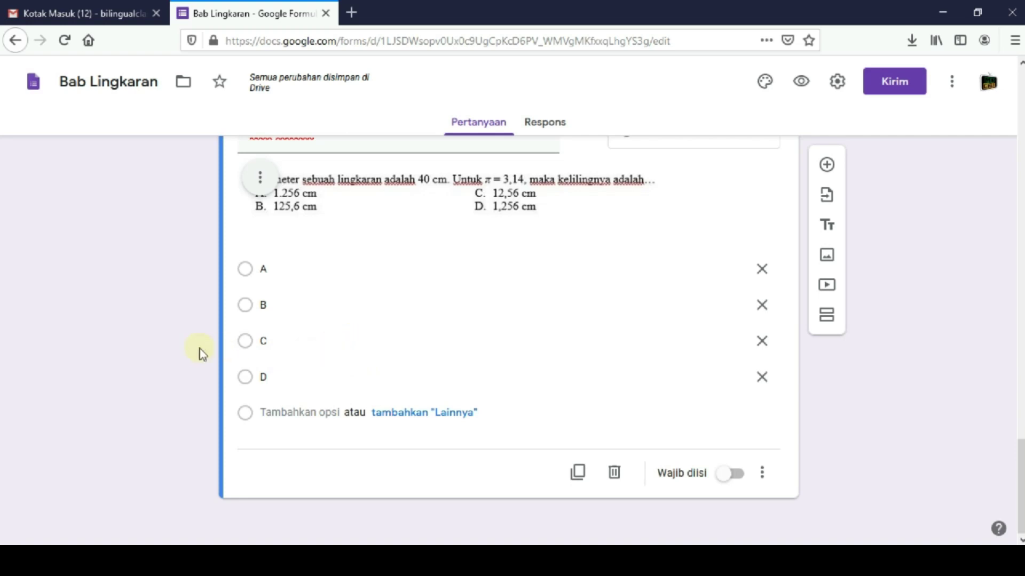
pyautogui.click(826, 319)
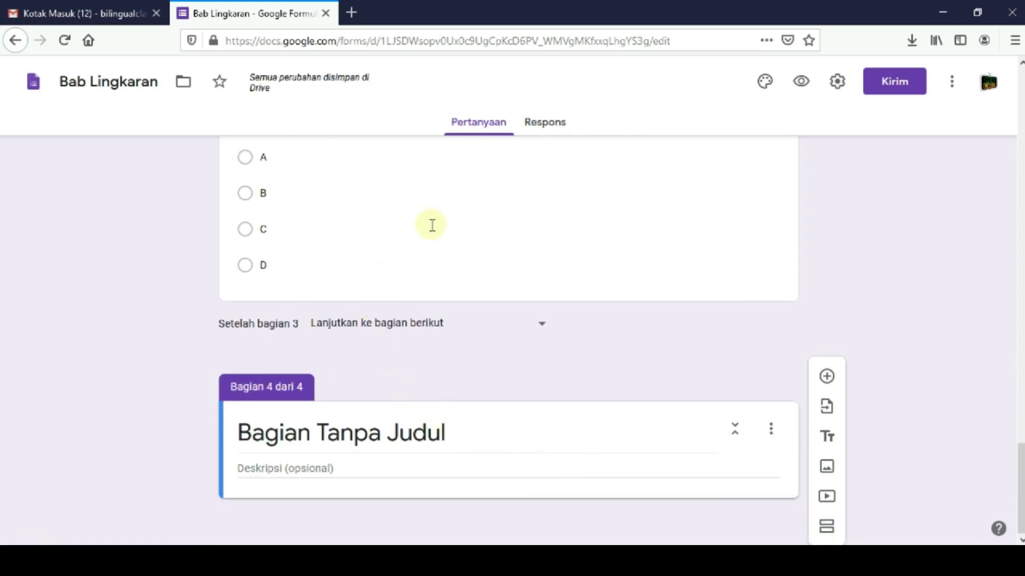
pyautogui.scroll(5, 432, 228)
pyautogui.scroll(-5, 451, 321)
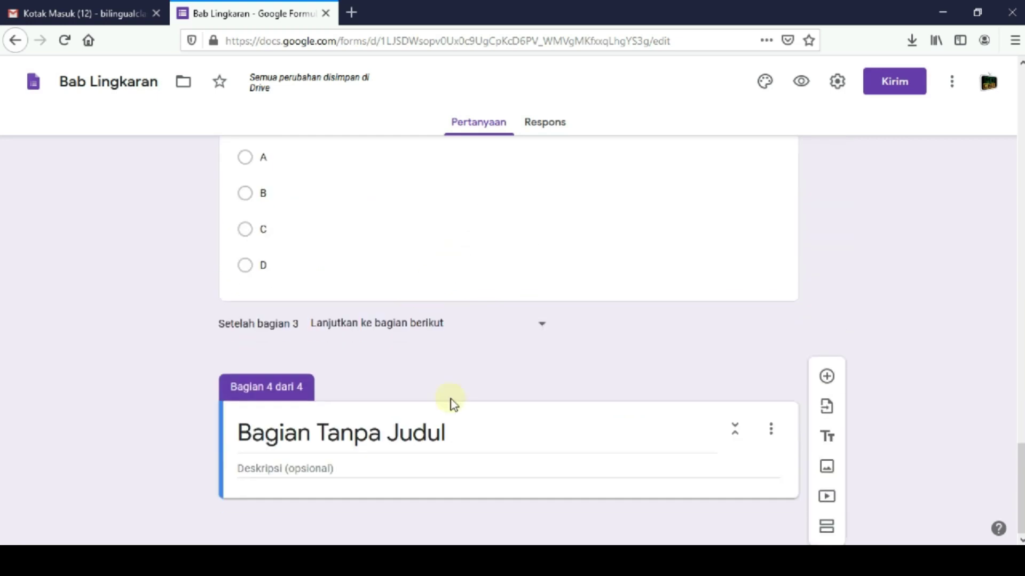
# - Title section 4 "Essay" and give it the description "*Kerjakan dengan benar dan teliti"
pyautogui.click(464, 431)
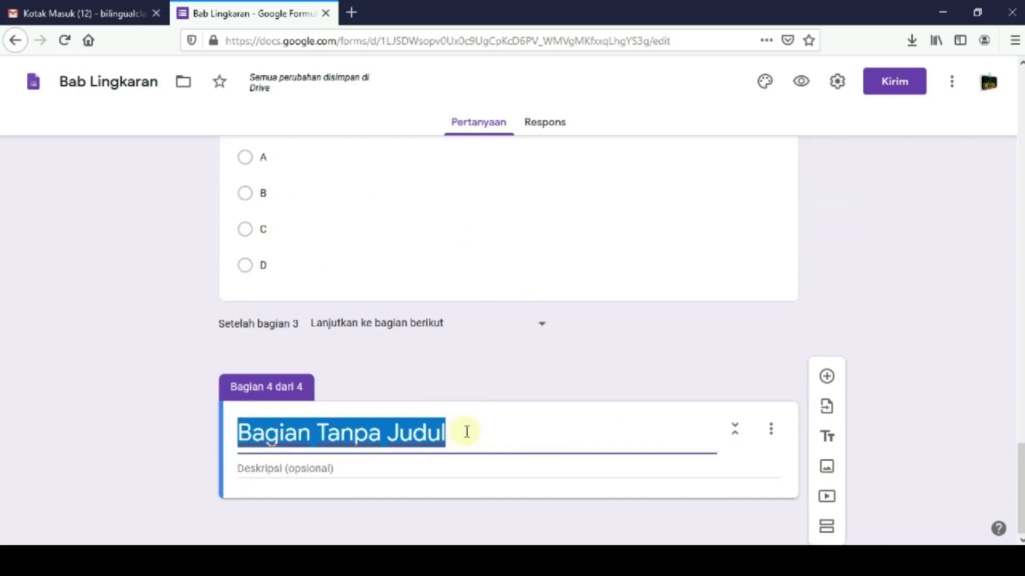
pyautogui.write('e')
pyautogui.press('BackSpace')
pyautogui.write('Essay')
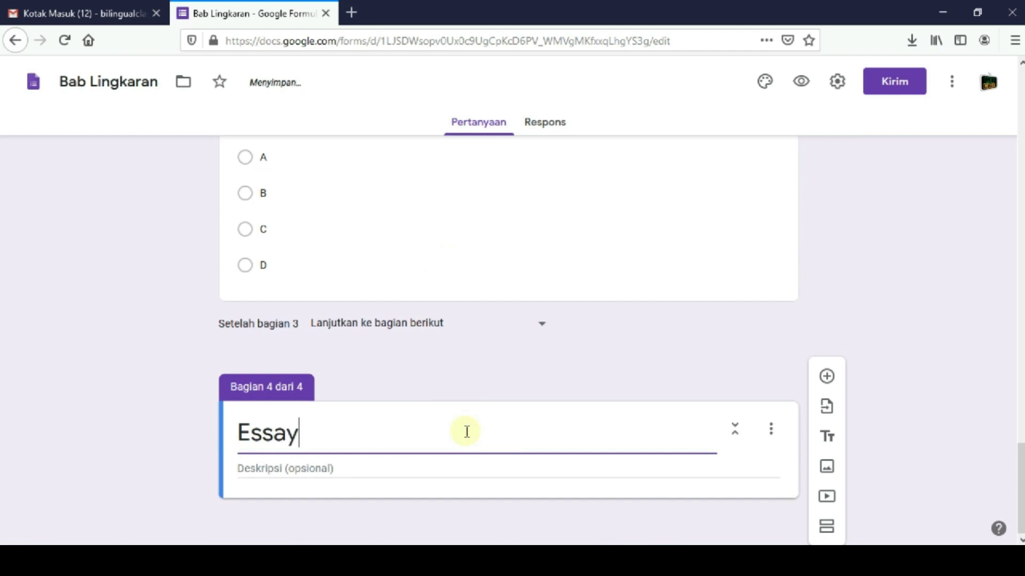
pyautogui.click(302, 468)
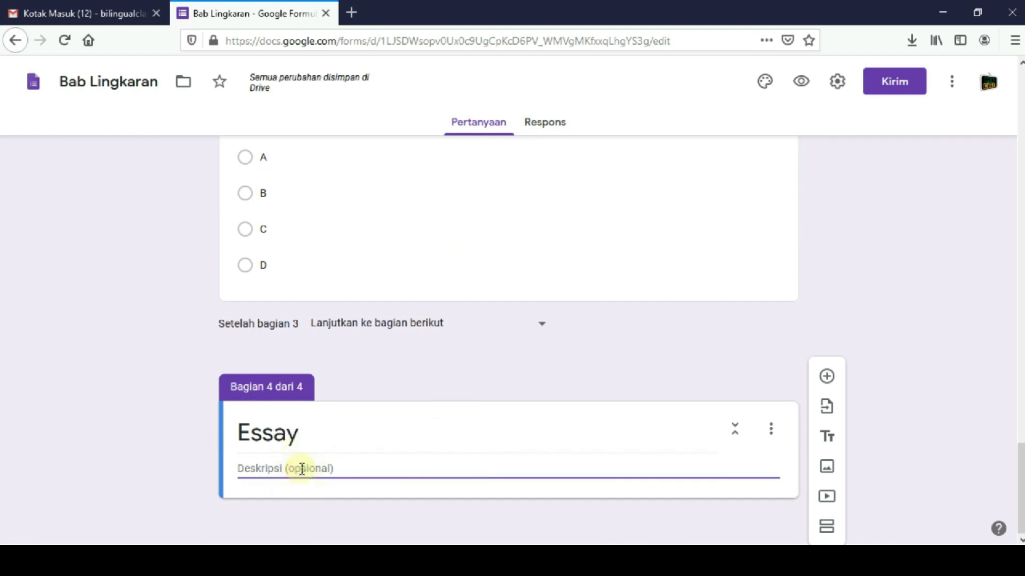
pyautogui.write('*Kerjakan dengan benar dan teliti')
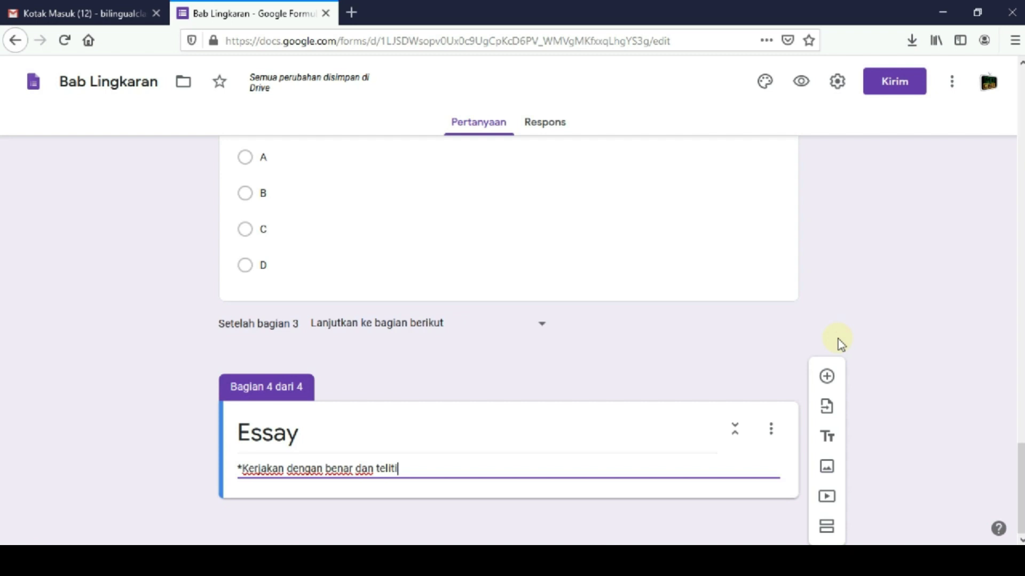
pyautogui.click(826, 378)
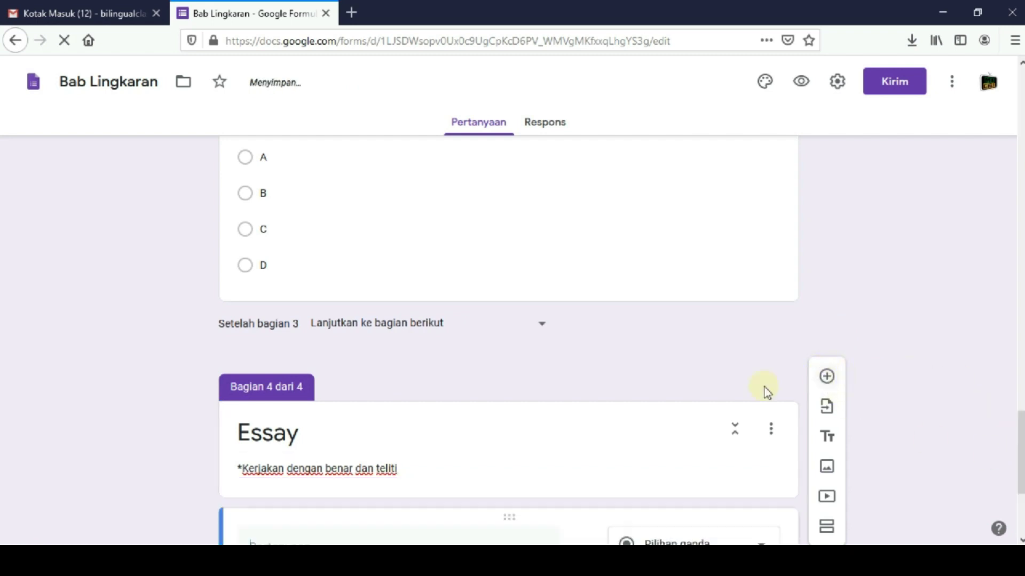
pyautogui.click(683, 351)
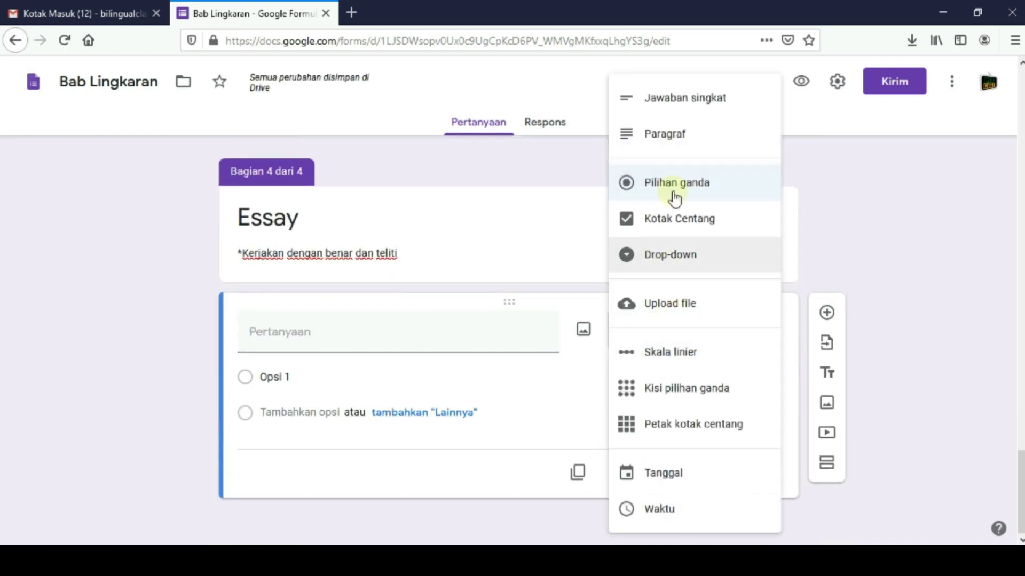
pyautogui.click(665, 140)
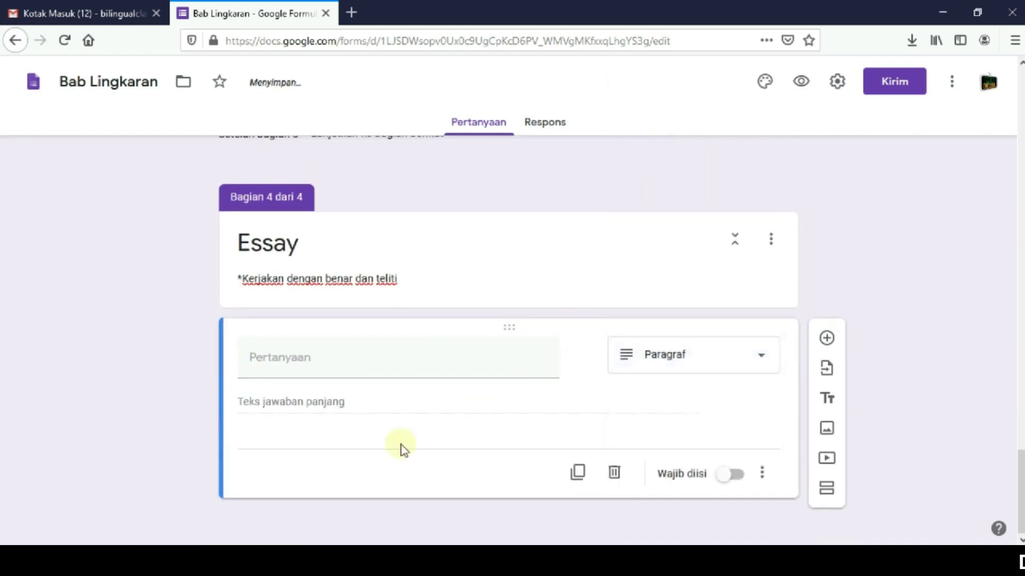
pyautogui.click(380, 357)
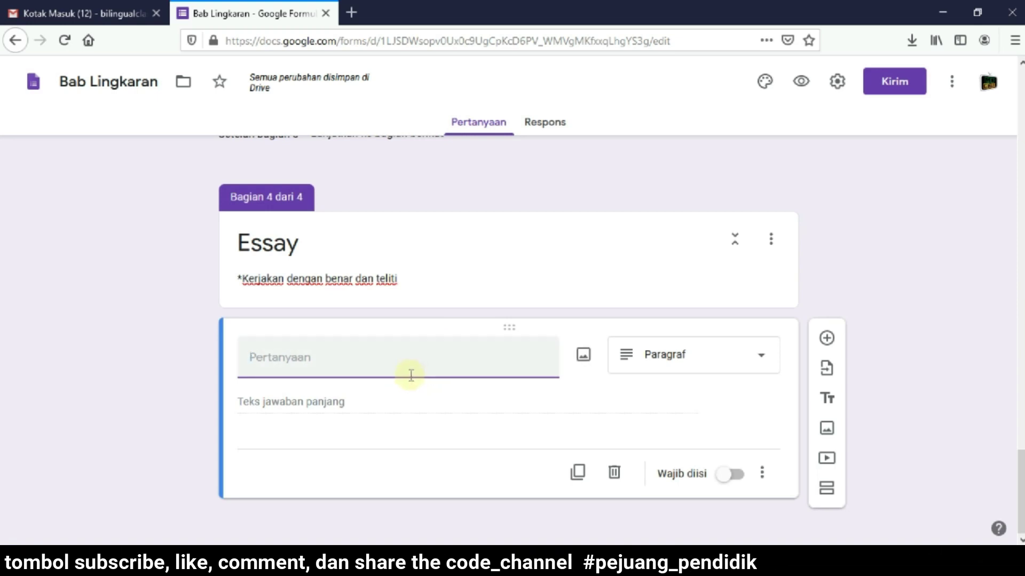
pyautogui.click(398, 359)
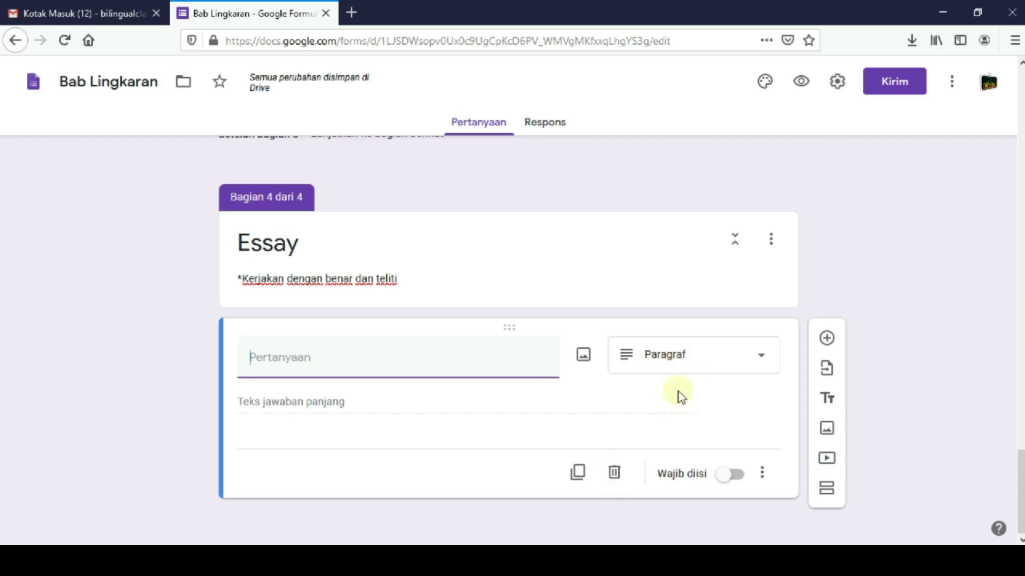
pyautogui.click(614, 472)
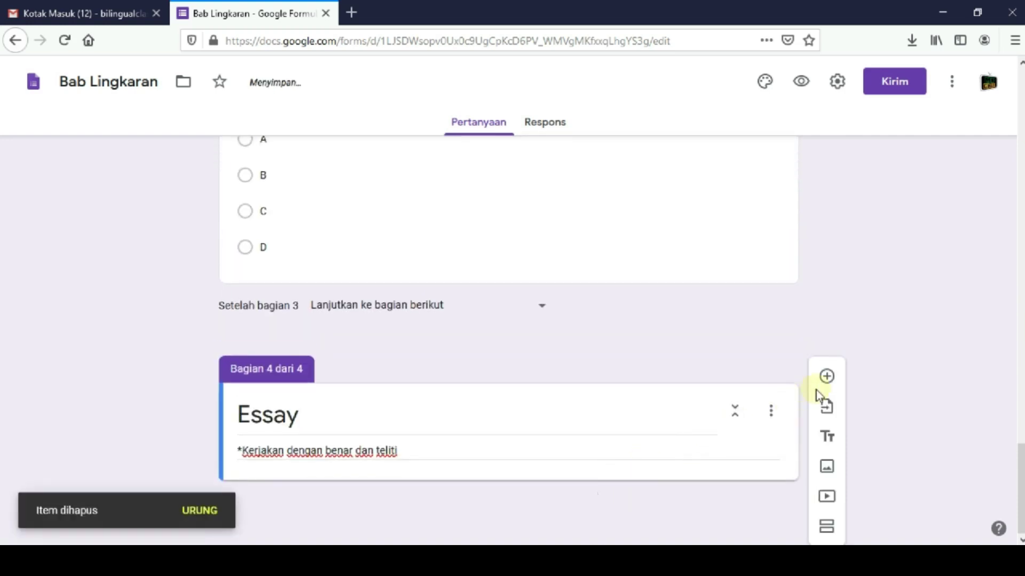
# - Add a file upload (Upload file) question to the Essay section and allow respondents to upload files to Drive
pyautogui.click(826, 378)
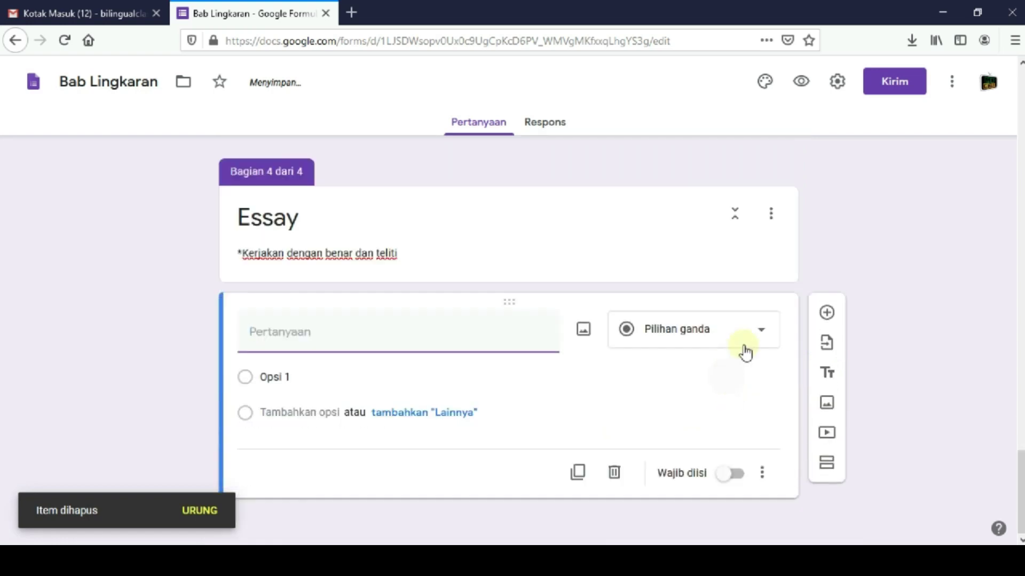
pyautogui.click(744, 339)
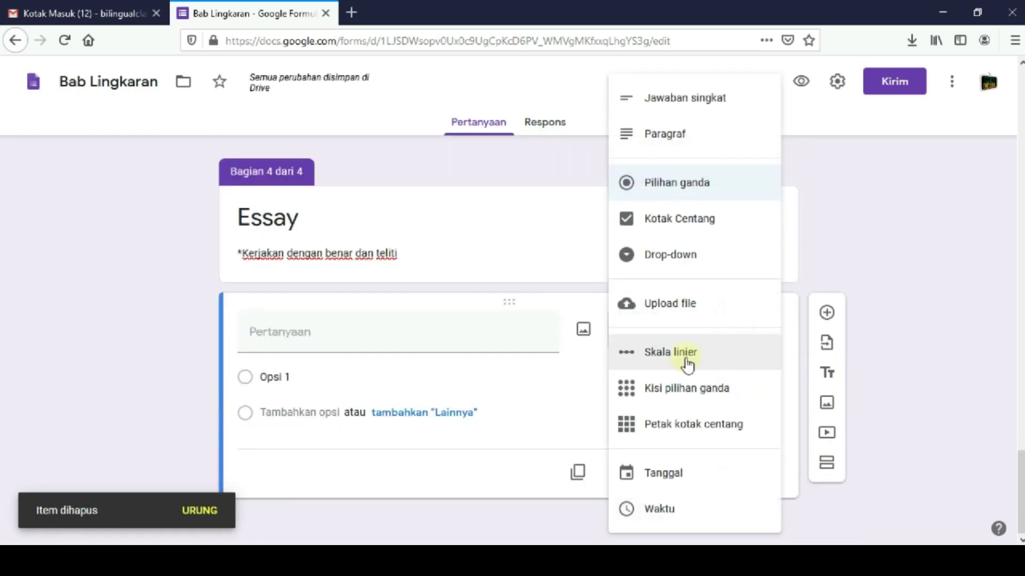
pyautogui.click(657, 302)
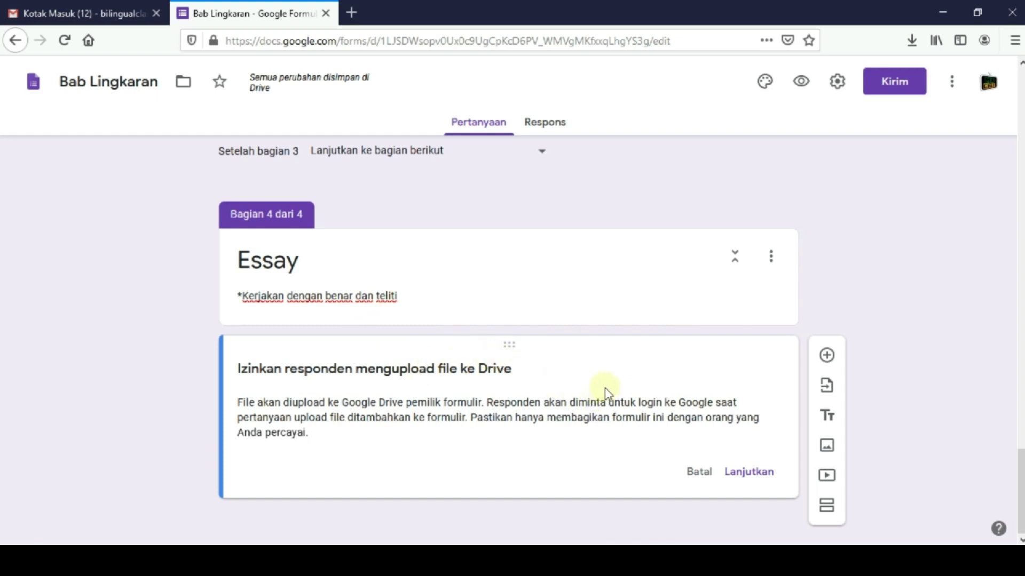
pyautogui.click(743, 477)
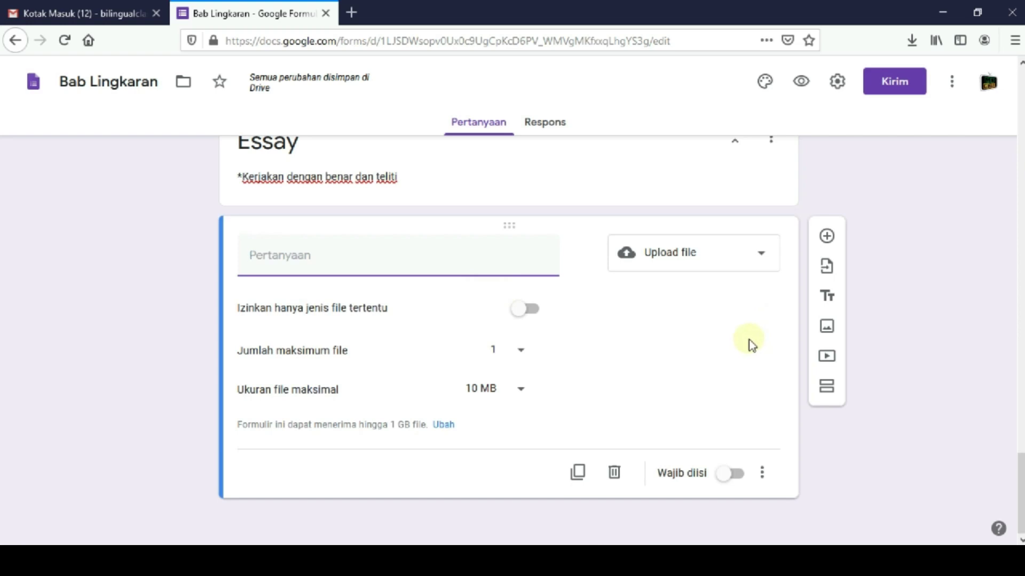
pyautogui.scroll(2, 726, 340)
pyautogui.scroll(-2, 721, 337)
pyautogui.scroll(6, 721, 337)
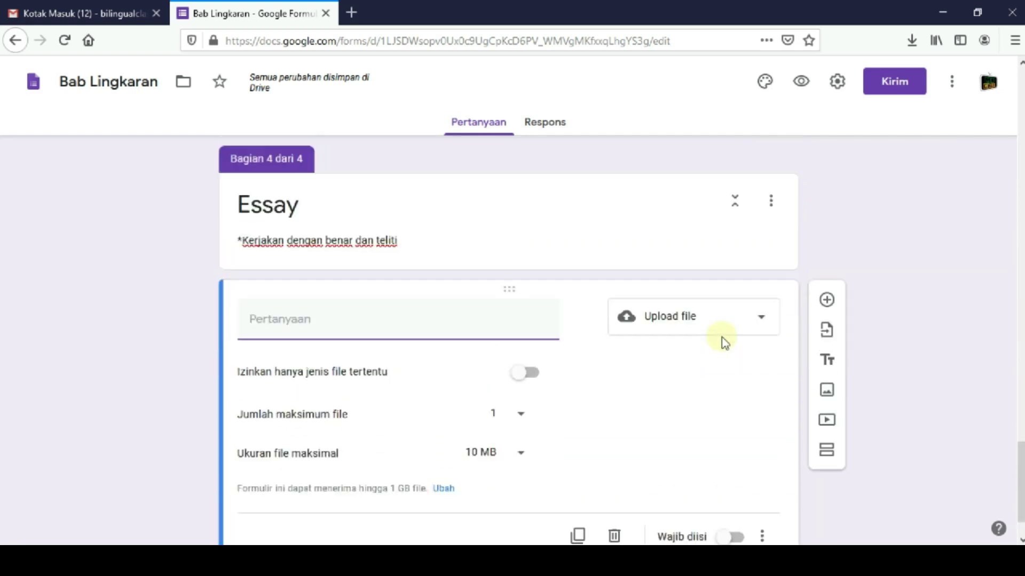
pyautogui.scroll(-5, 723, 342)
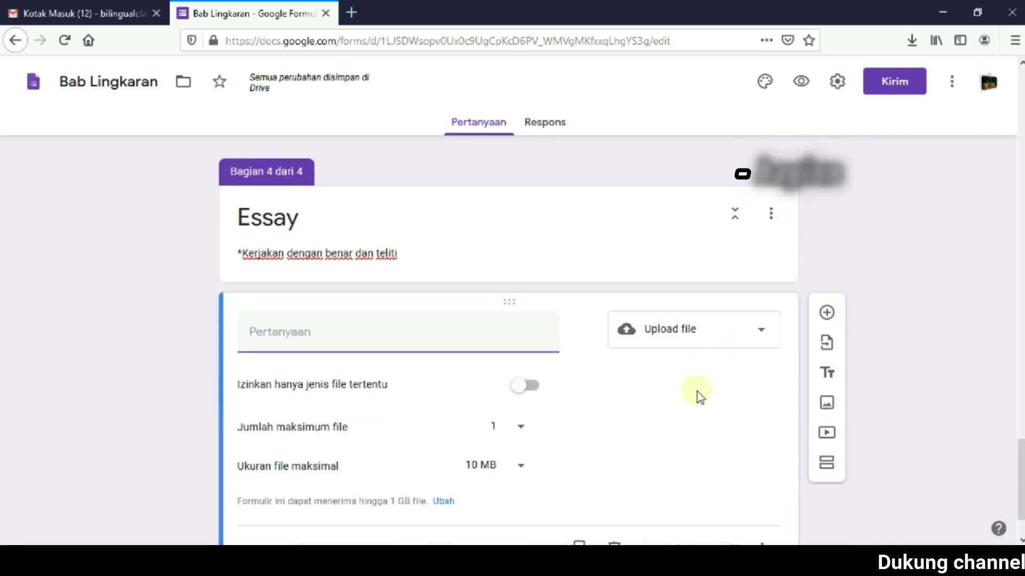
# - Review the form's structure, from the Essay section back through the question sections to the identity section
pyautogui.scroll(-2, 699, 395)
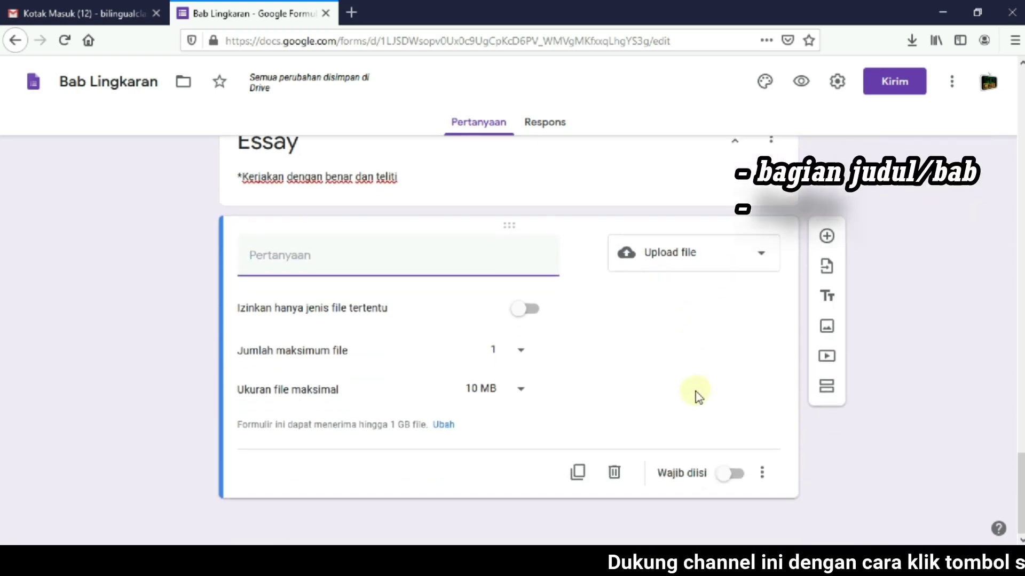
pyautogui.scroll(6, 699, 396)
pyautogui.scroll(20, 698, 396)
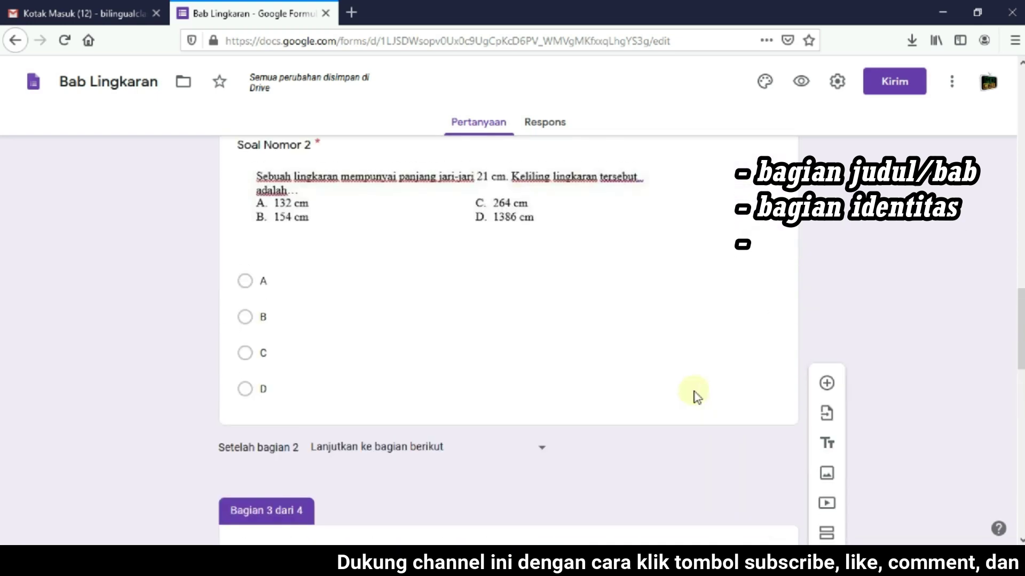
pyautogui.scroll(10, 693, 392)
pyautogui.scroll(-20, 692, 393)
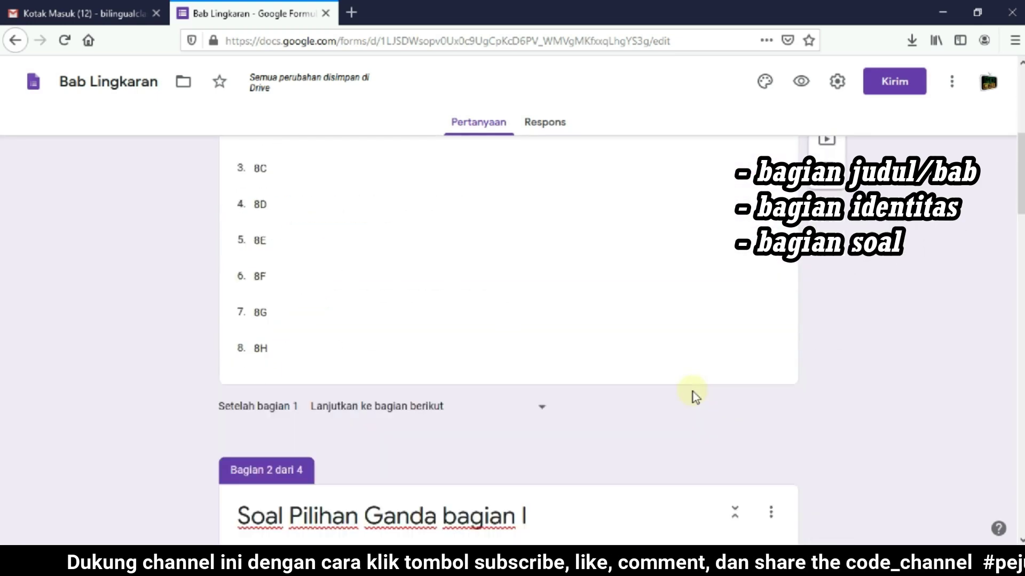
pyautogui.scroll(-15, 693, 393)
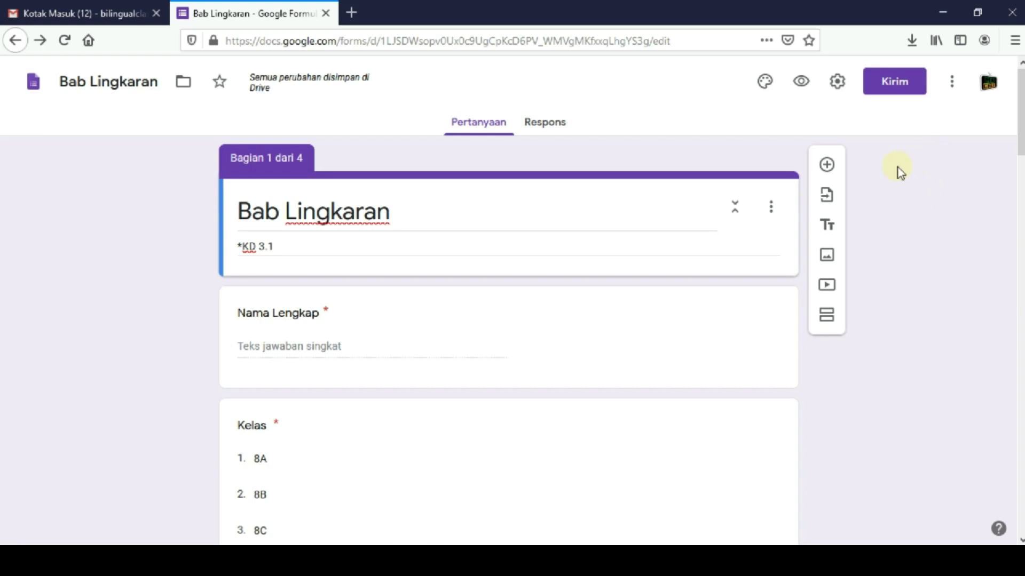
# - Set the form's header image to the open book with heart-shaped pages from the Kantor dan Sekolah themes
pyautogui.click(766, 83)
pyautogui.click(767, 86)
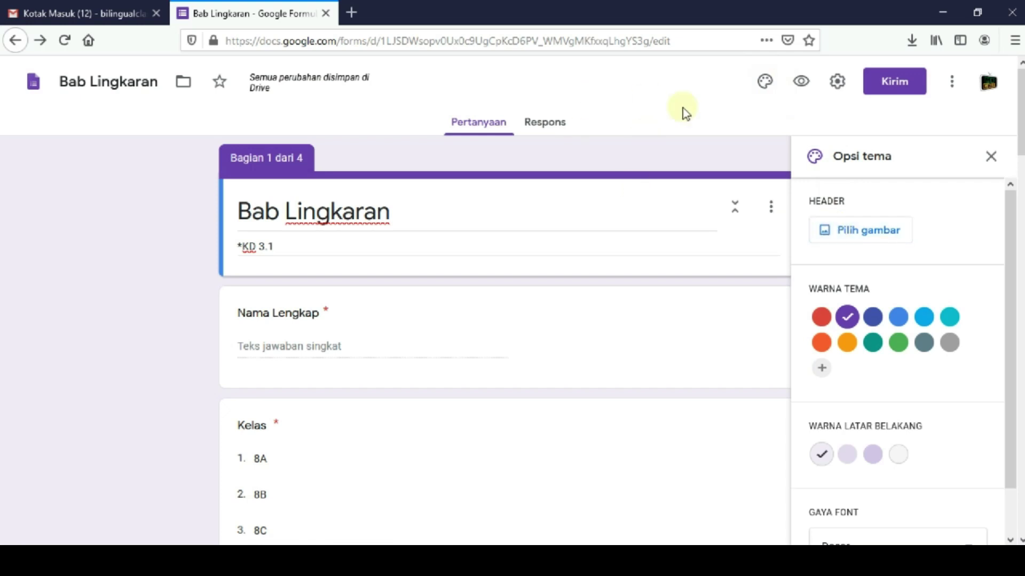
pyautogui.click(843, 230)
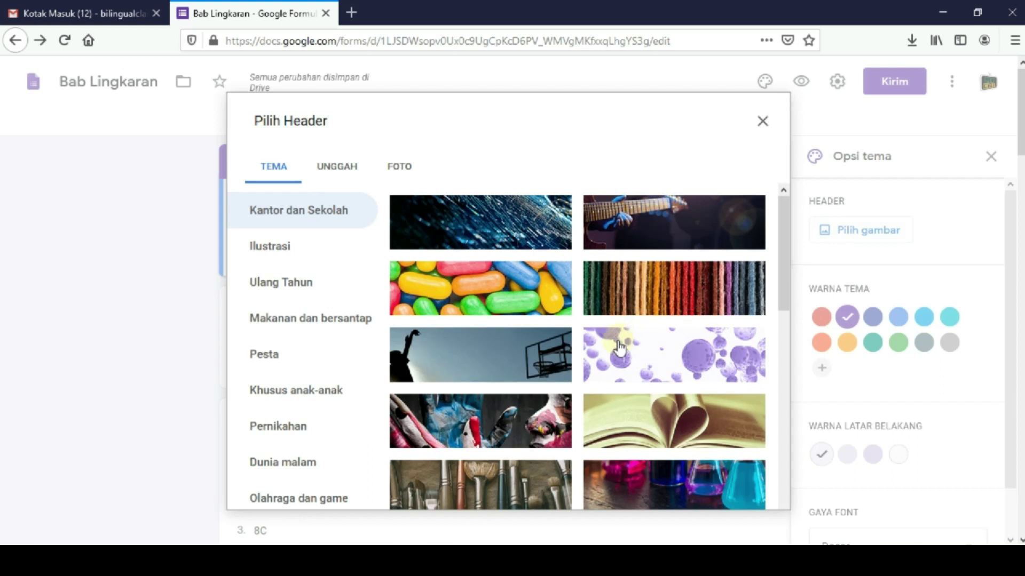
pyautogui.scroll(-3, 611, 357)
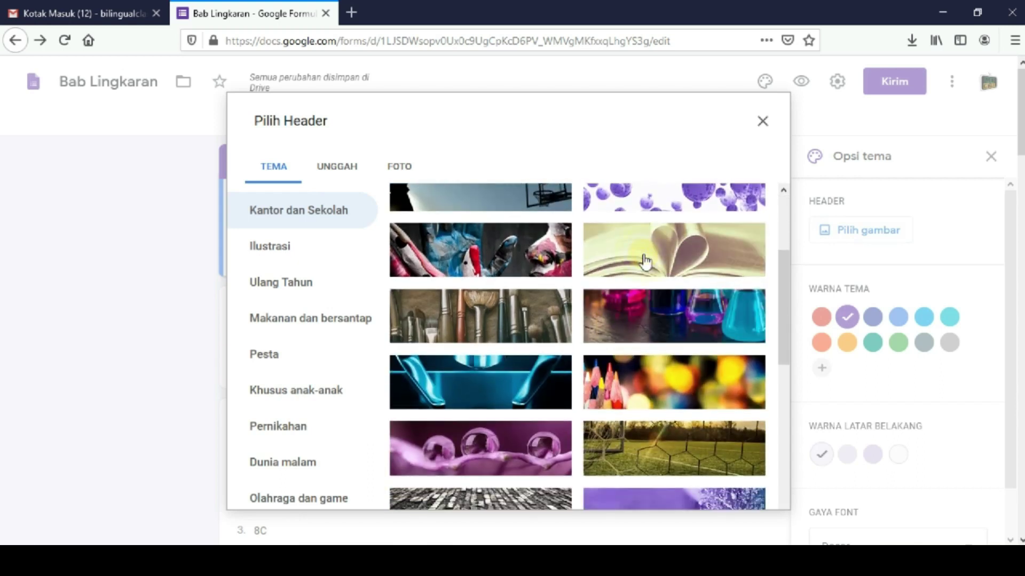
pyautogui.click(644, 259)
pyautogui.click(737, 487)
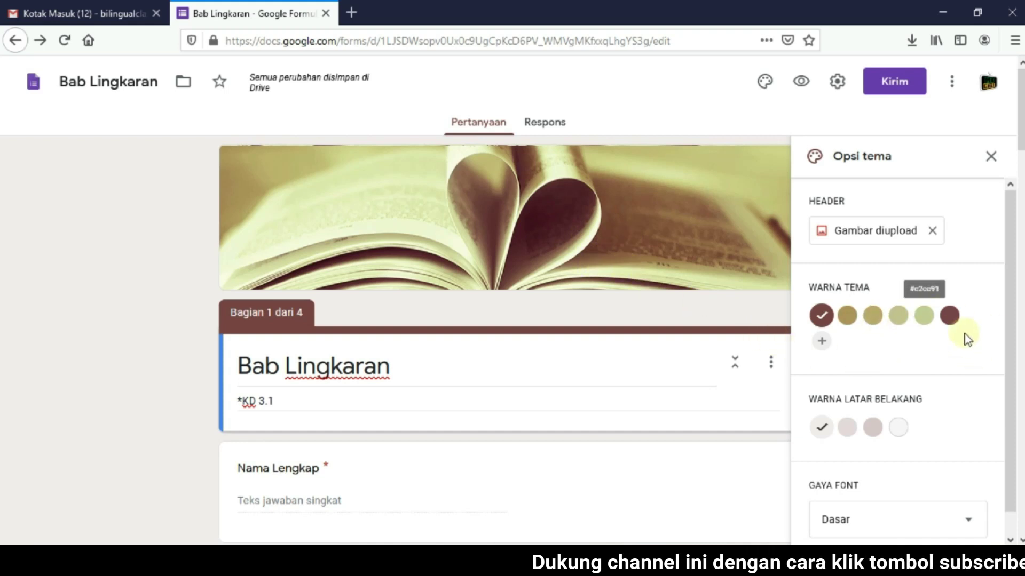
# - Try several theme colours, settle on the third one (khaki), and choose the third, darker beige background shade
pyautogui.click(952, 319)
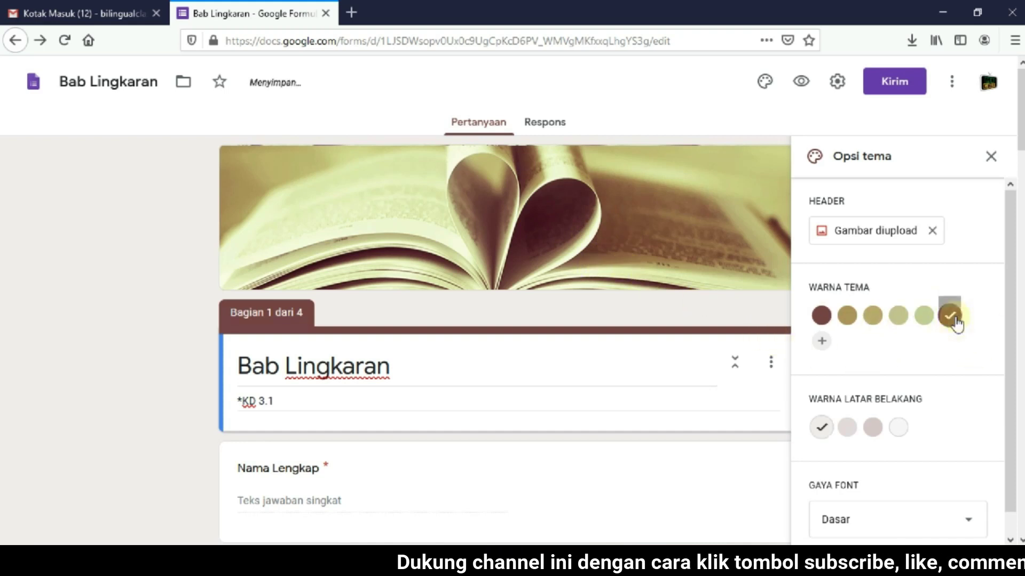
pyautogui.click(925, 320)
pyautogui.click(900, 319)
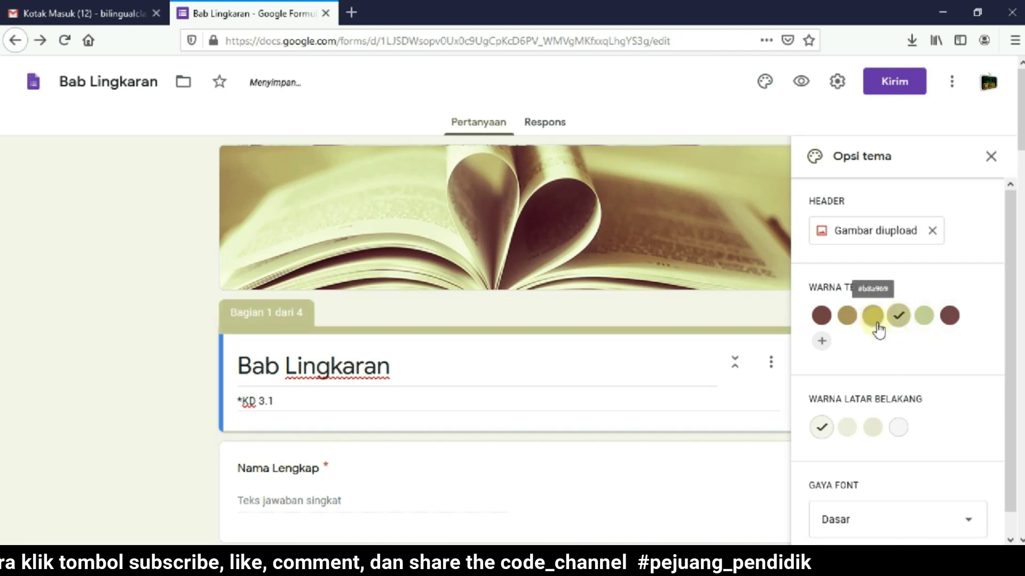
pyautogui.click(873, 316)
pyautogui.scroll(-1, 878, 373)
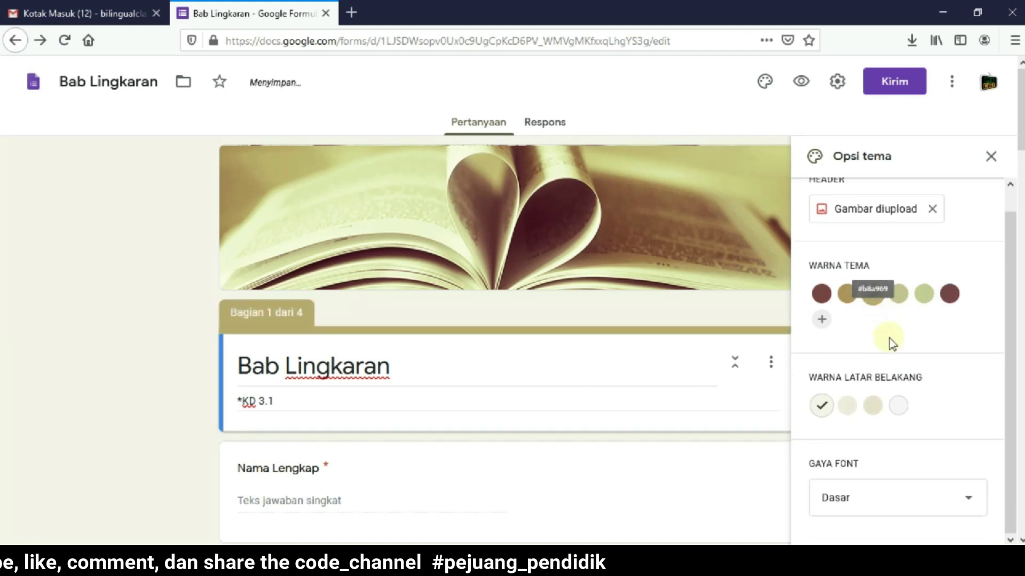
pyautogui.click(877, 407)
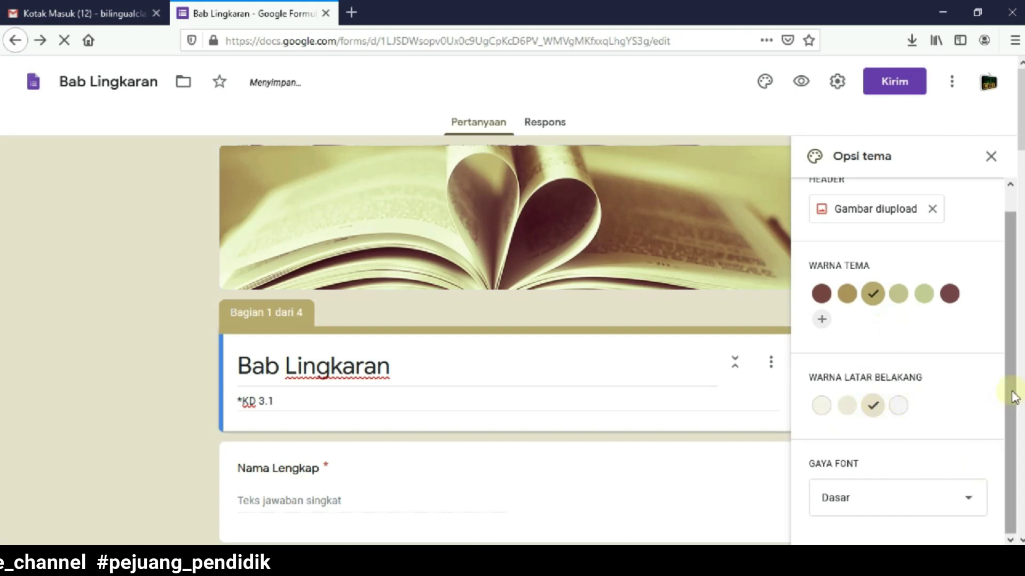
pyautogui.scroll(1, 1009, 341)
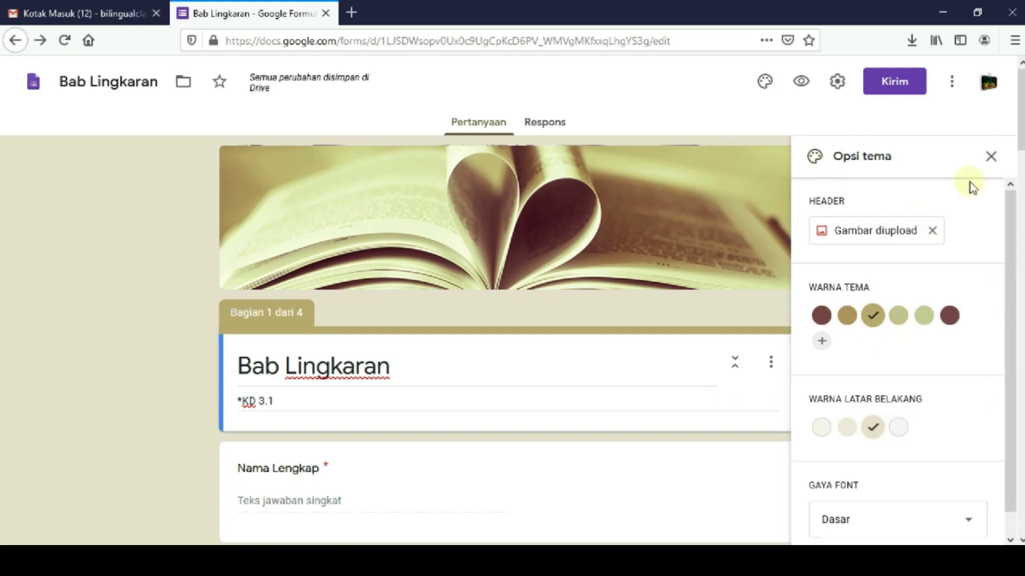
pyautogui.click(990, 155)
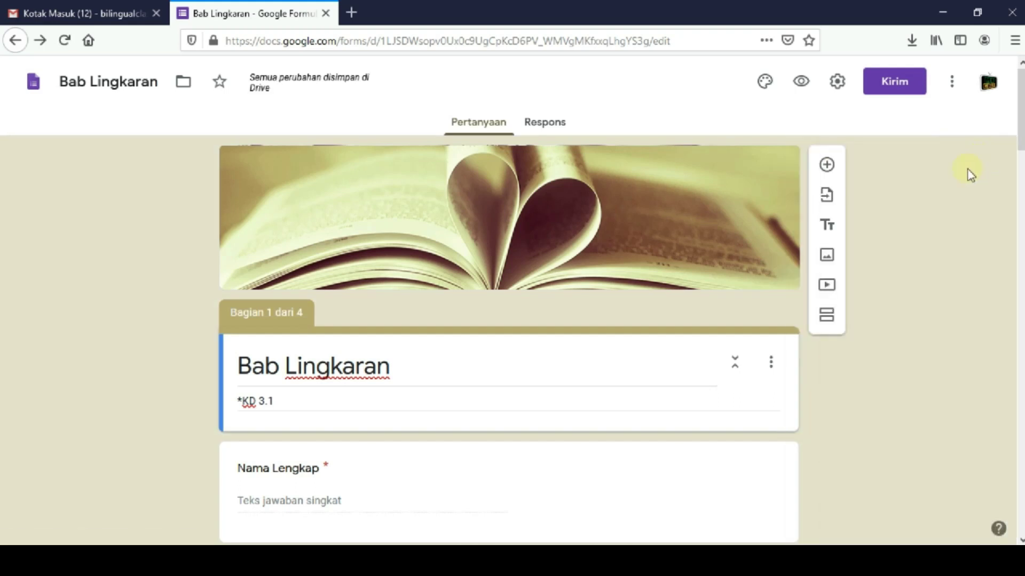
# - Open the form settings and examine the general options for e-mail collection, sign-in restrictions and respondent permissions
pyautogui.click(838, 82)
pyautogui.click(633, 101)
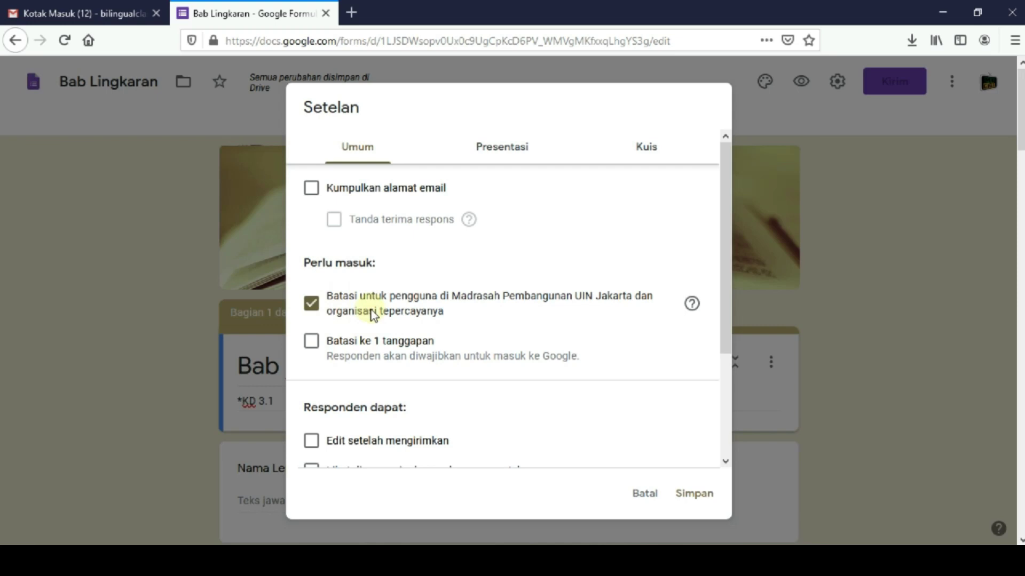
pyautogui.scroll(-2, 373, 311)
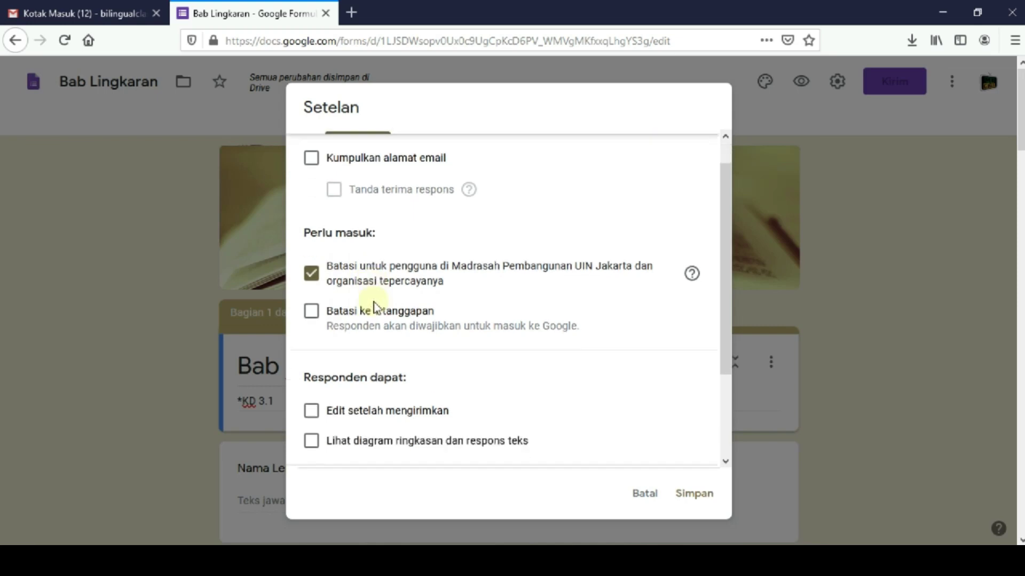
pyautogui.scroll(2, 389, 350)
pyautogui.scroll(-3, 389, 290)
pyautogui.scroll(2, 389, 291)
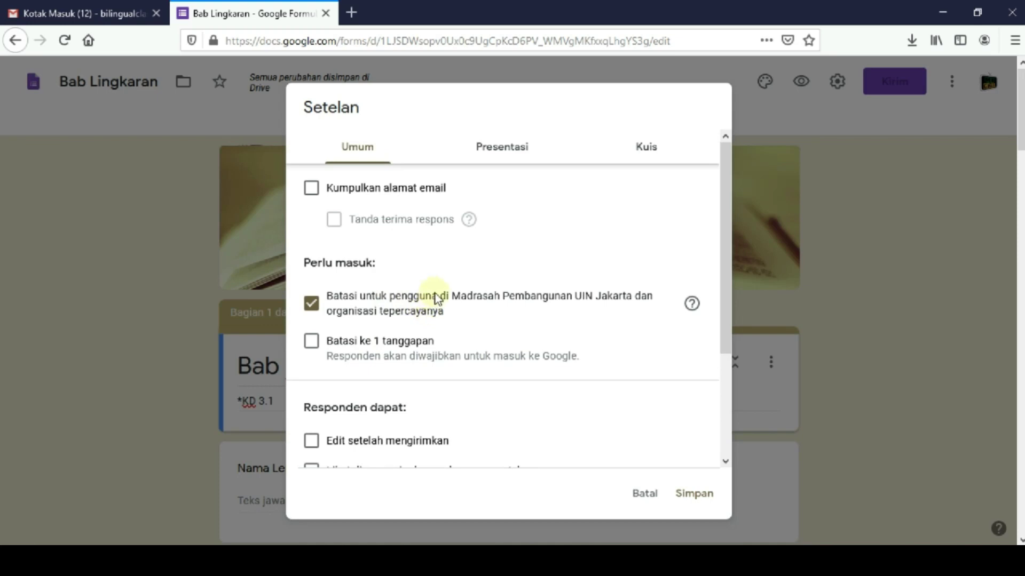
# - Enable the progress status display (Tampilkan status progres), set the confirmation message to "Terima Kasih!" and save the settings
pyautogui.click(511, 152)
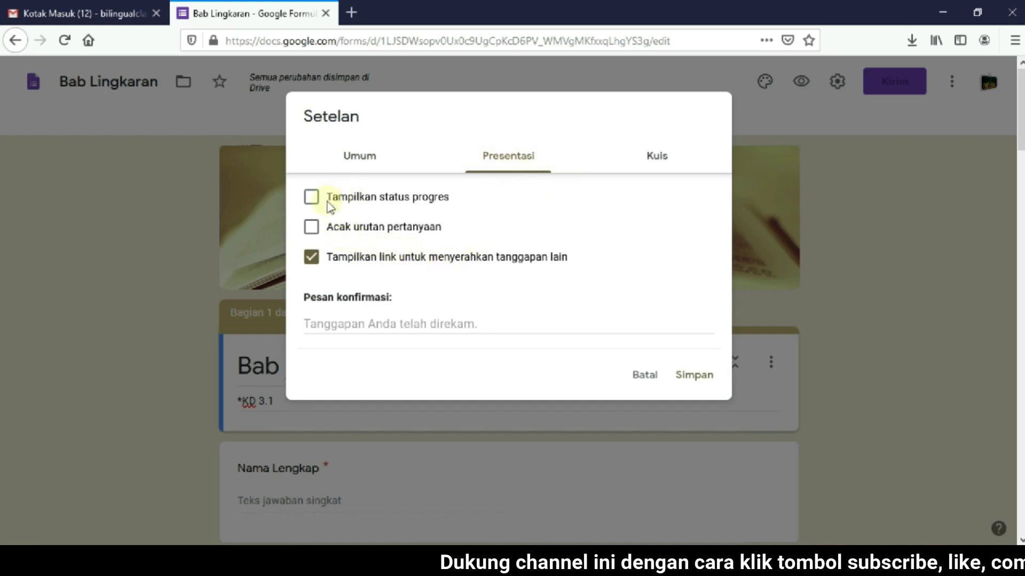
pyautogui.click(312, 198)
pyautogui.click(497, 326)
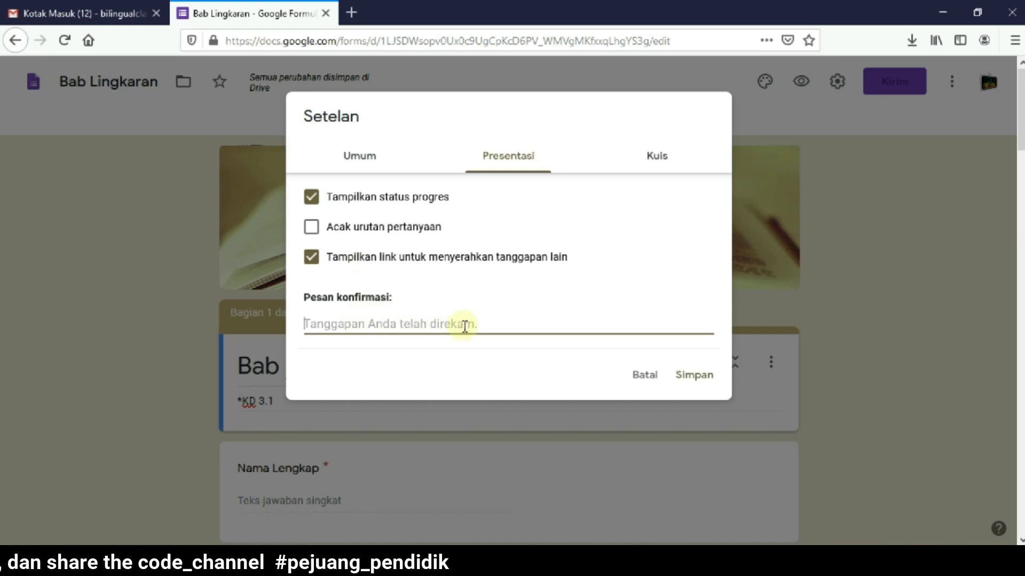
pyautogui.write('Terima Kasih!')
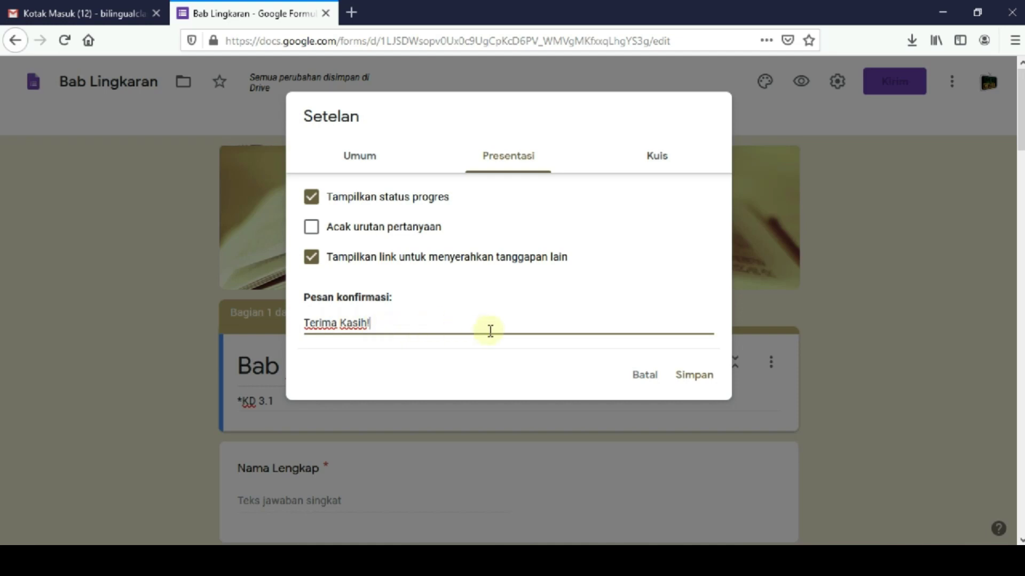
pyautogui.click(693, 375)
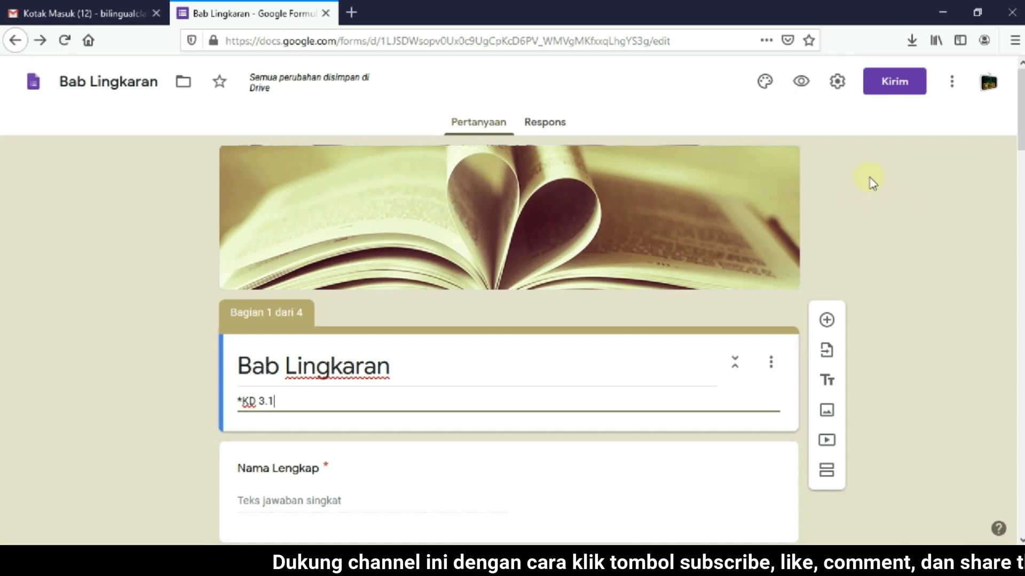
# - Open the form's collaborator sharing settings and send an editing invitation to the suggested contact's e-mail address
pyautogui.click(952, 85)
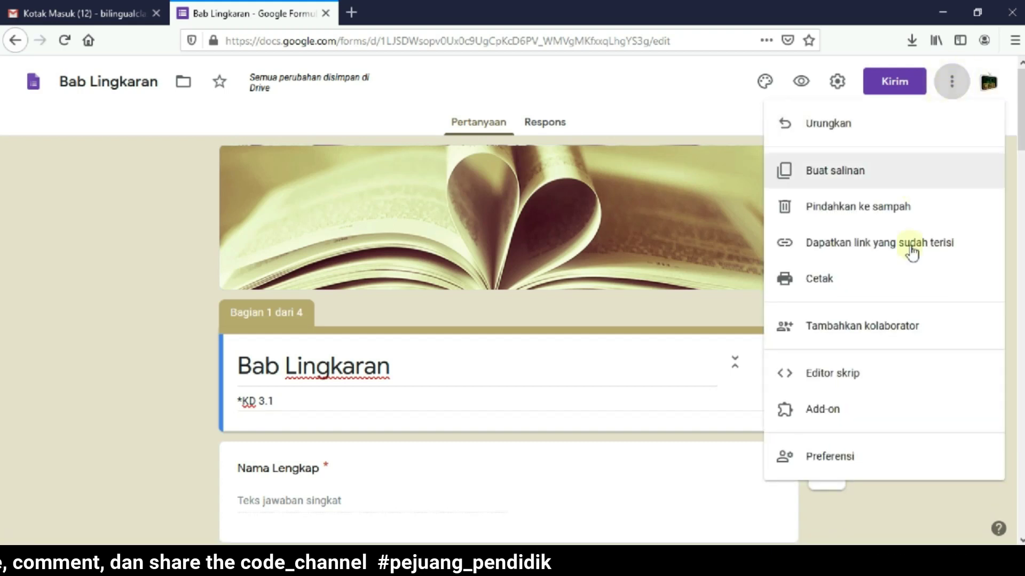
pyautogui.click(869, 331)
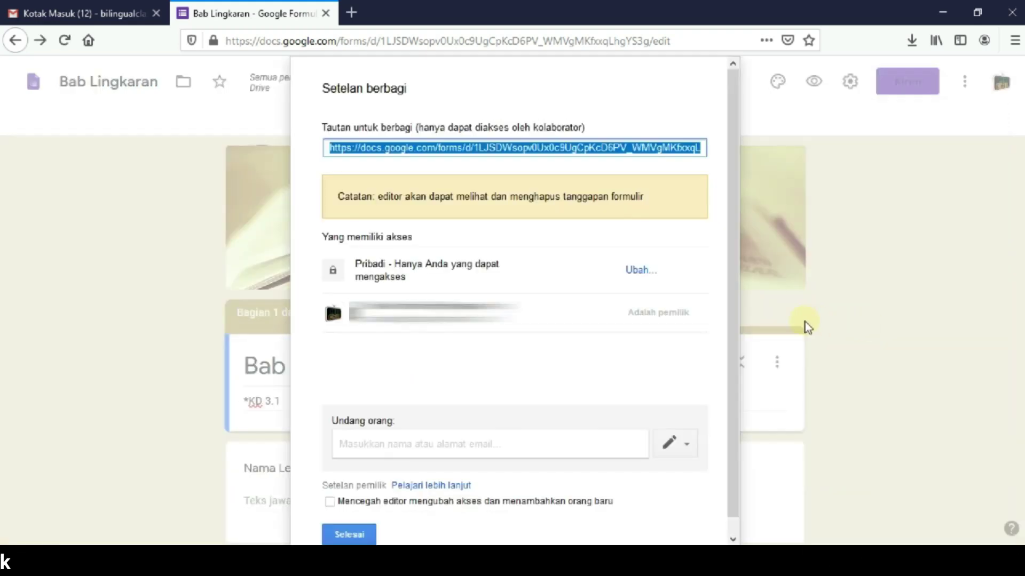
pyautogui.scroll(-1, 619, 363)
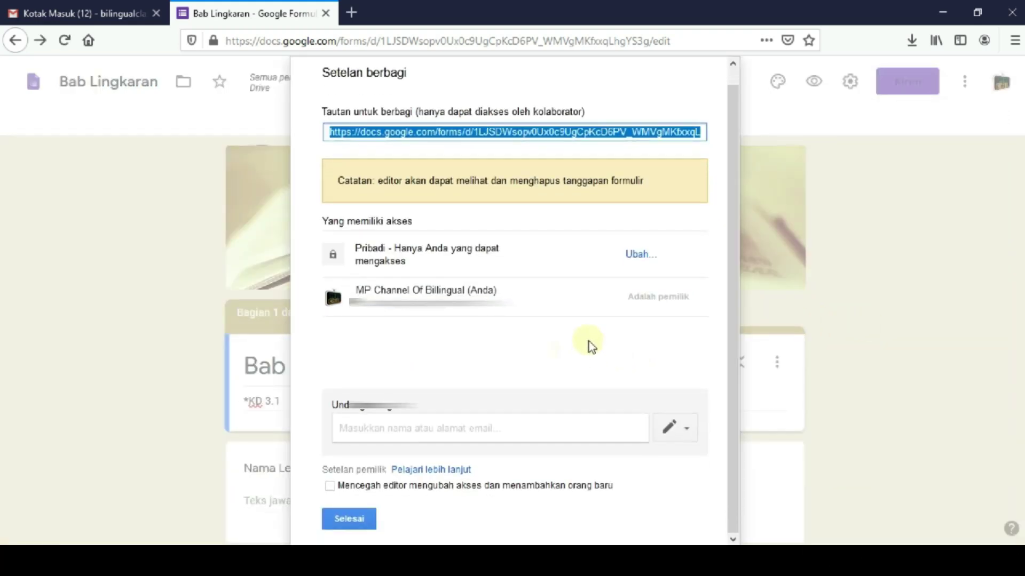
pyautogui.click(500, 430)
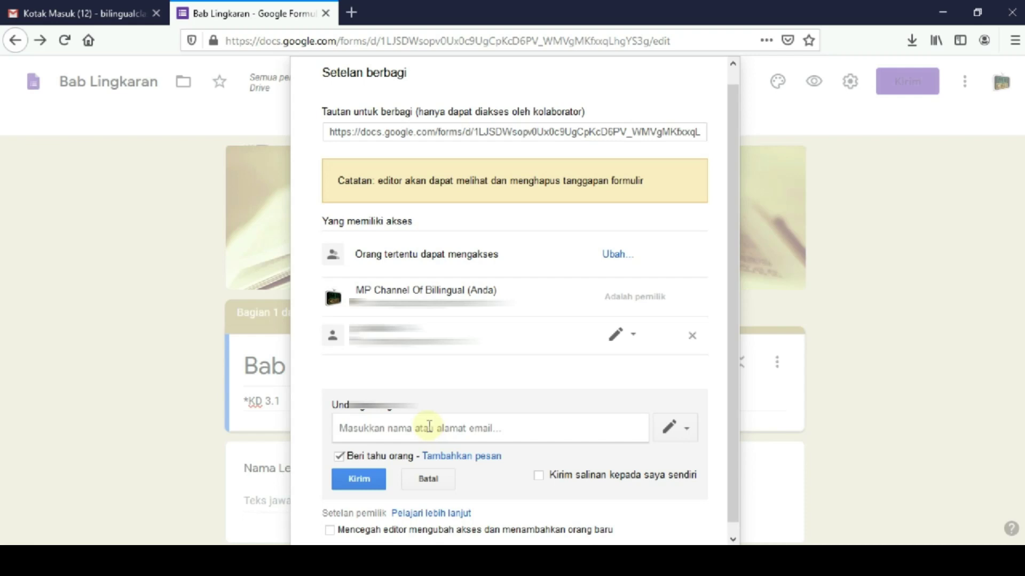
pyautogui.write('sa')
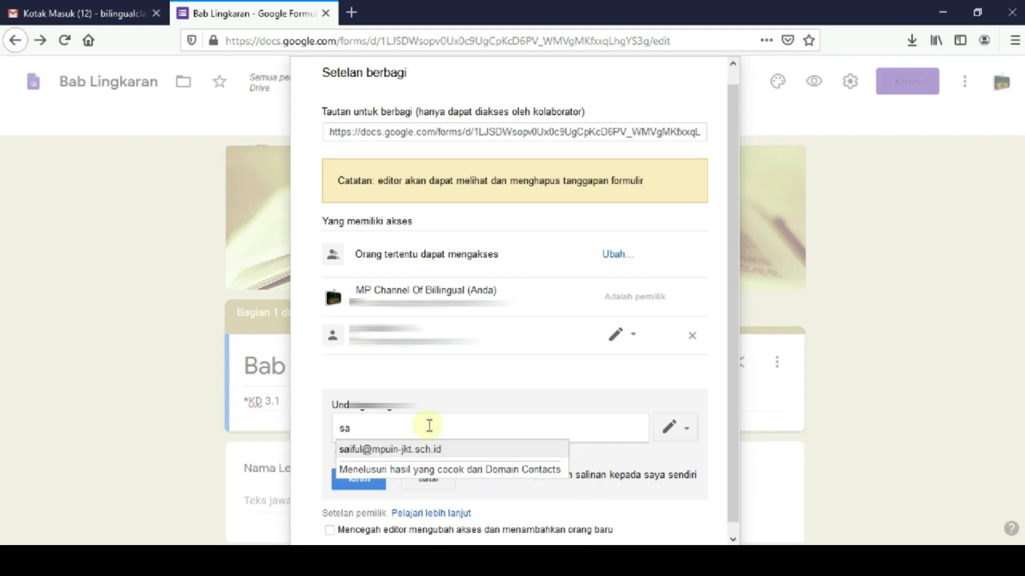
pyautogui.click(417, 448)
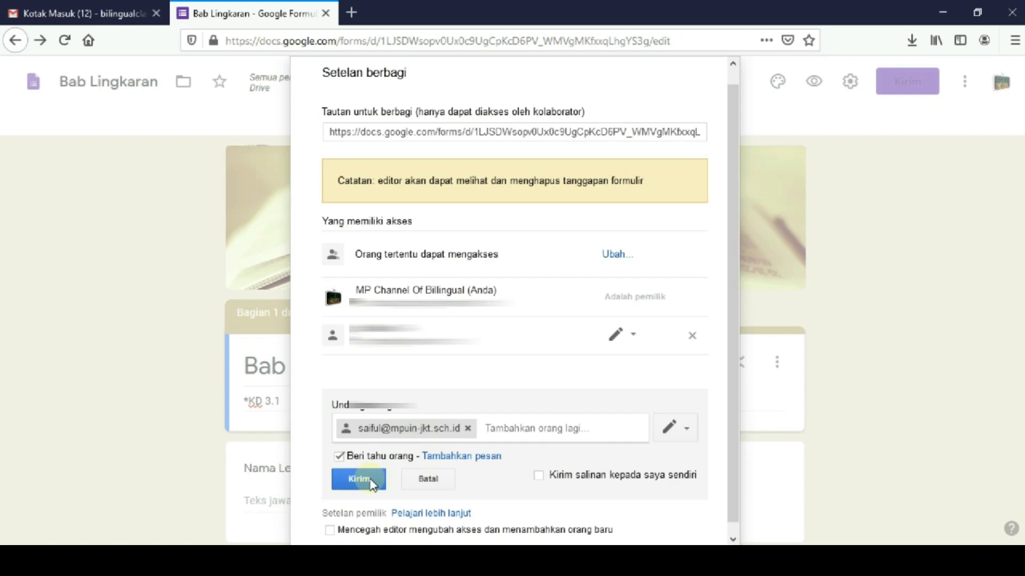
pyautogui.click(372, 483)
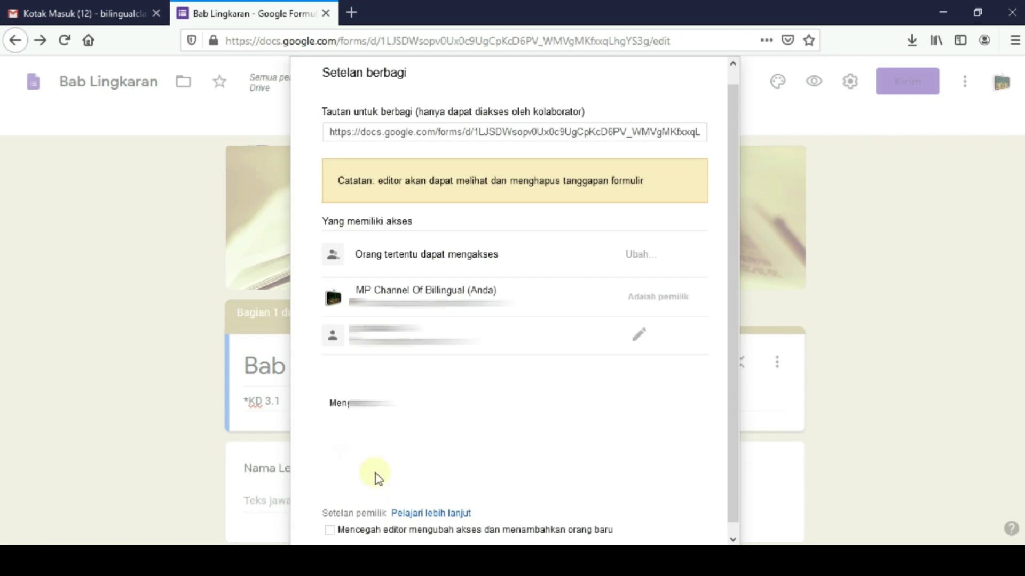
# - Check the collaborators listed with access to the form and finish the sharing settings
pyautogui.click(609, 339)
pyautogui.click(611, 342)
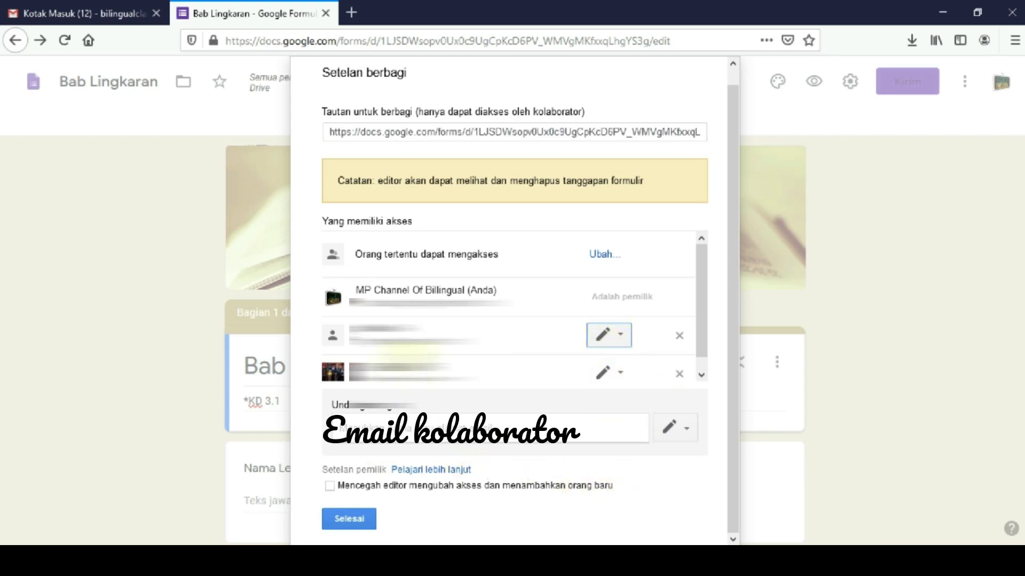
pyautogui.scroll(-1, 405, 349)
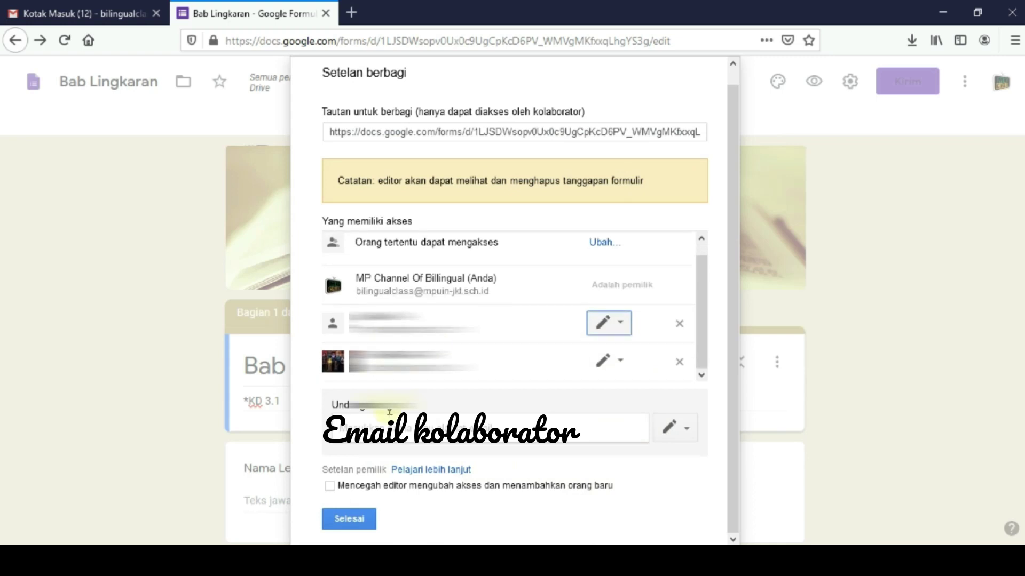
pyautogui.click(359, 518)
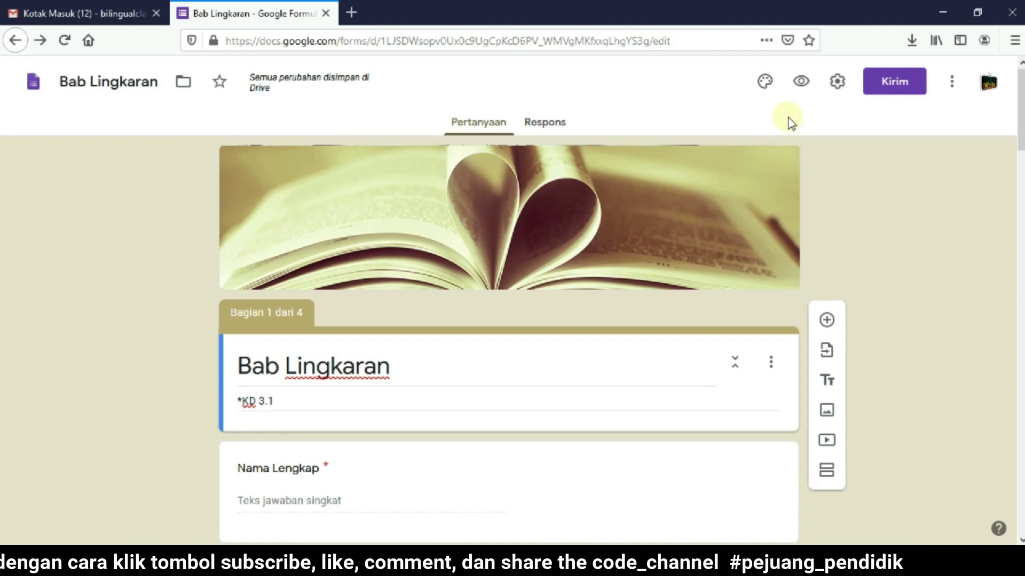
# - Preview the form as a respondent, examine its first page from header to progress bar, and select the preview page's address
pyautogui.click(801, 84)
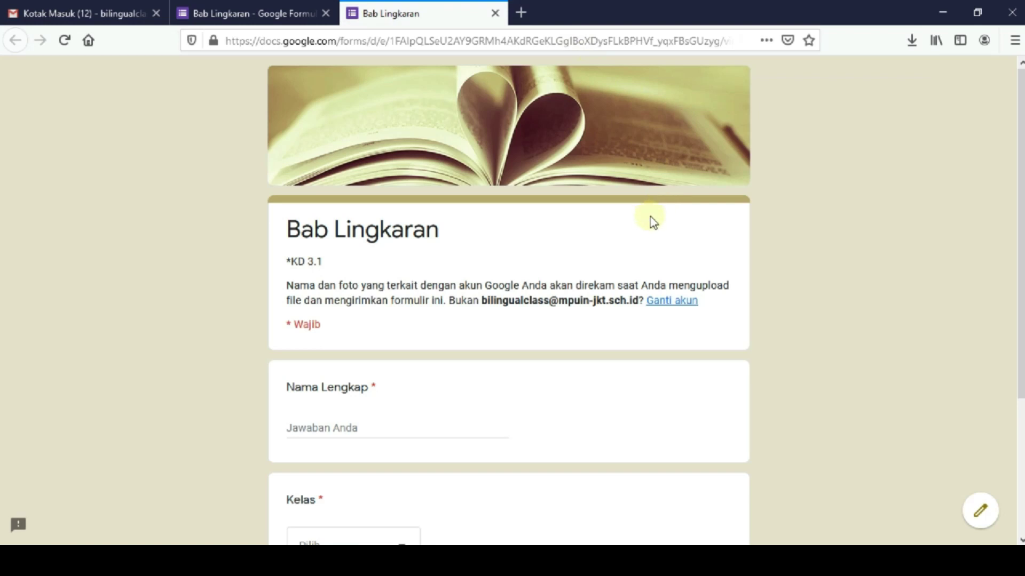
pyautogui.scroll(-3, 651, 219)
pyautogui.scroll(3, 653, 221)
pyautogui.scroll(-3, 653, 221)
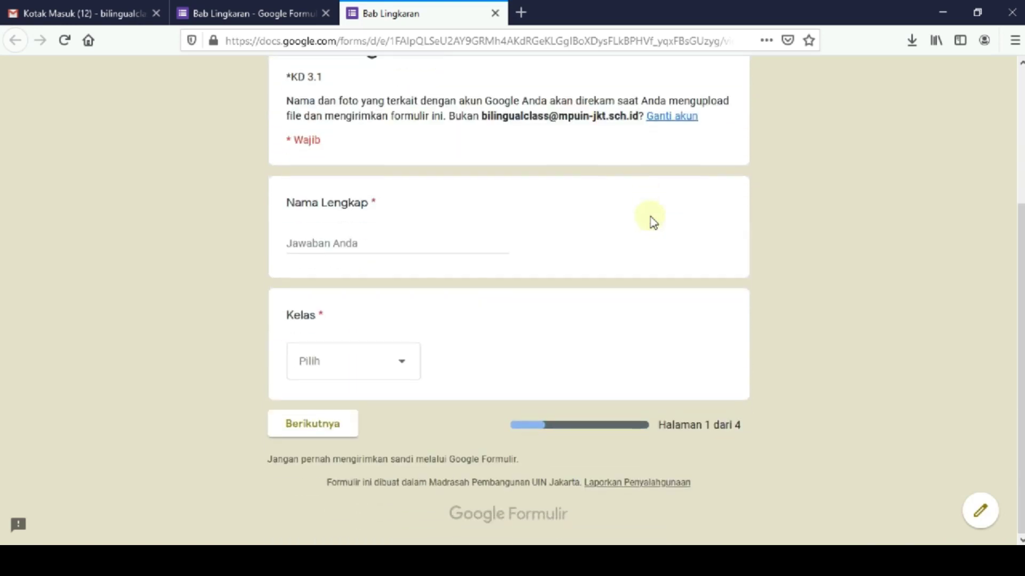
pyautogui.scroll(3, 586, 199)
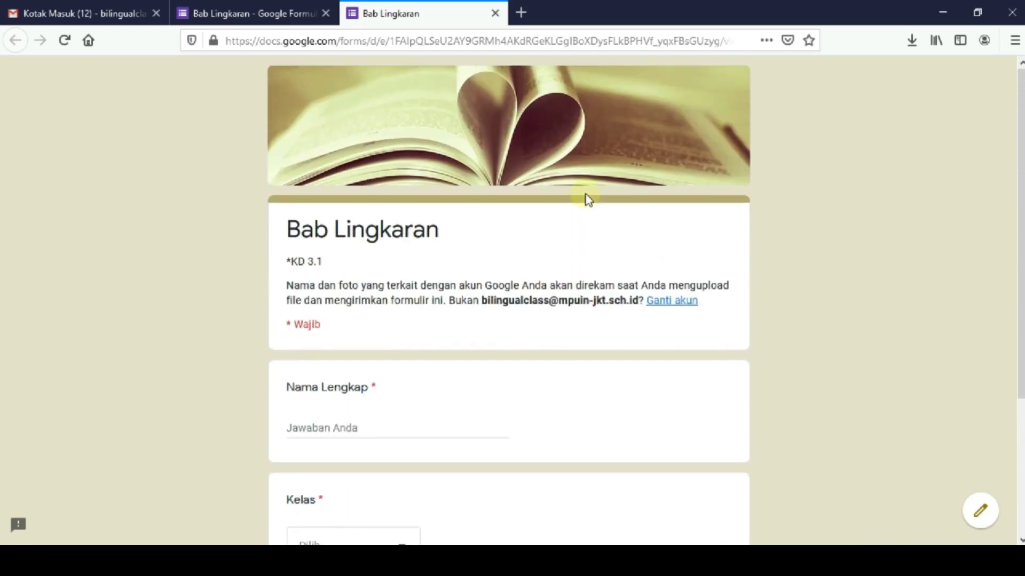
pyautogui.scroll(-3, 585, 200)
pyautogui.scroll(3, 584, 202)
pyautogui.click(556, 43)
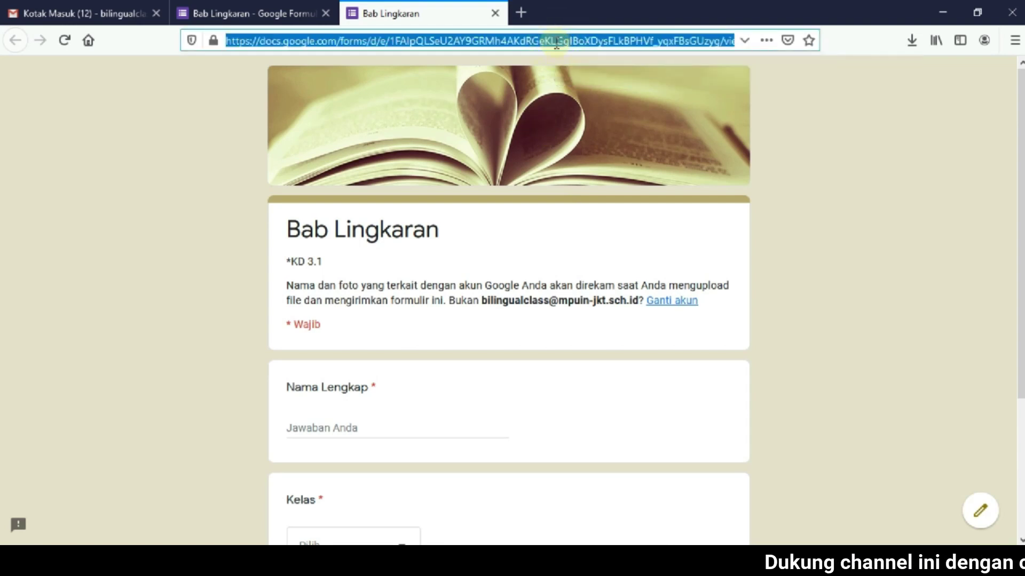